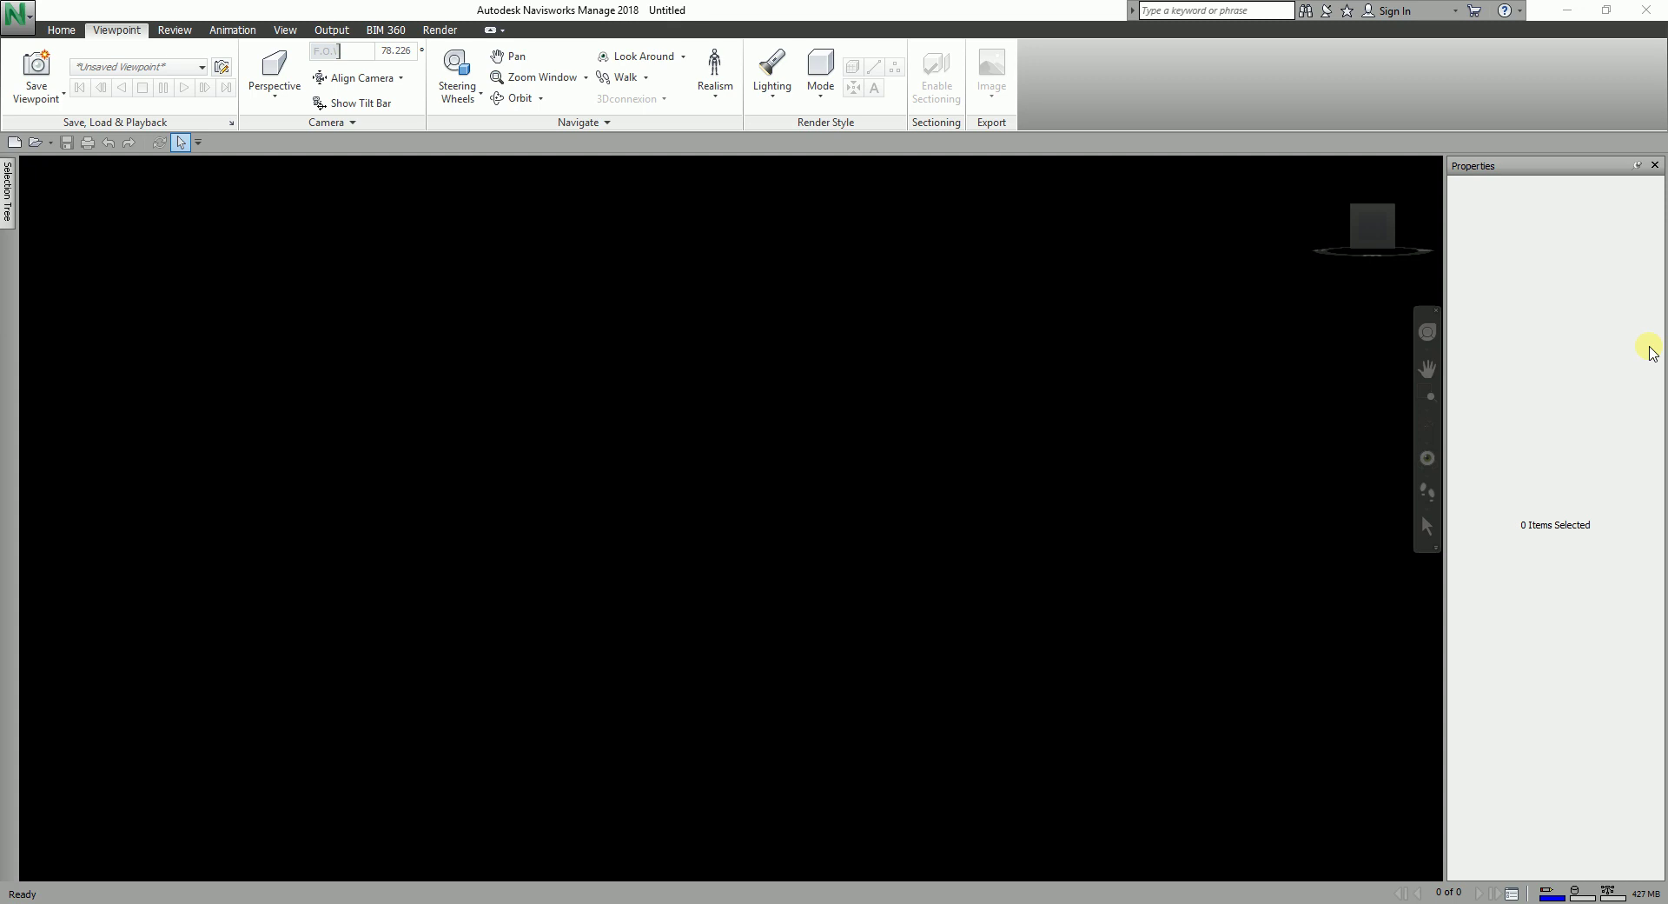
Open rac_basic_sample_project.nwf from the Samples folder.
click(35, 142)
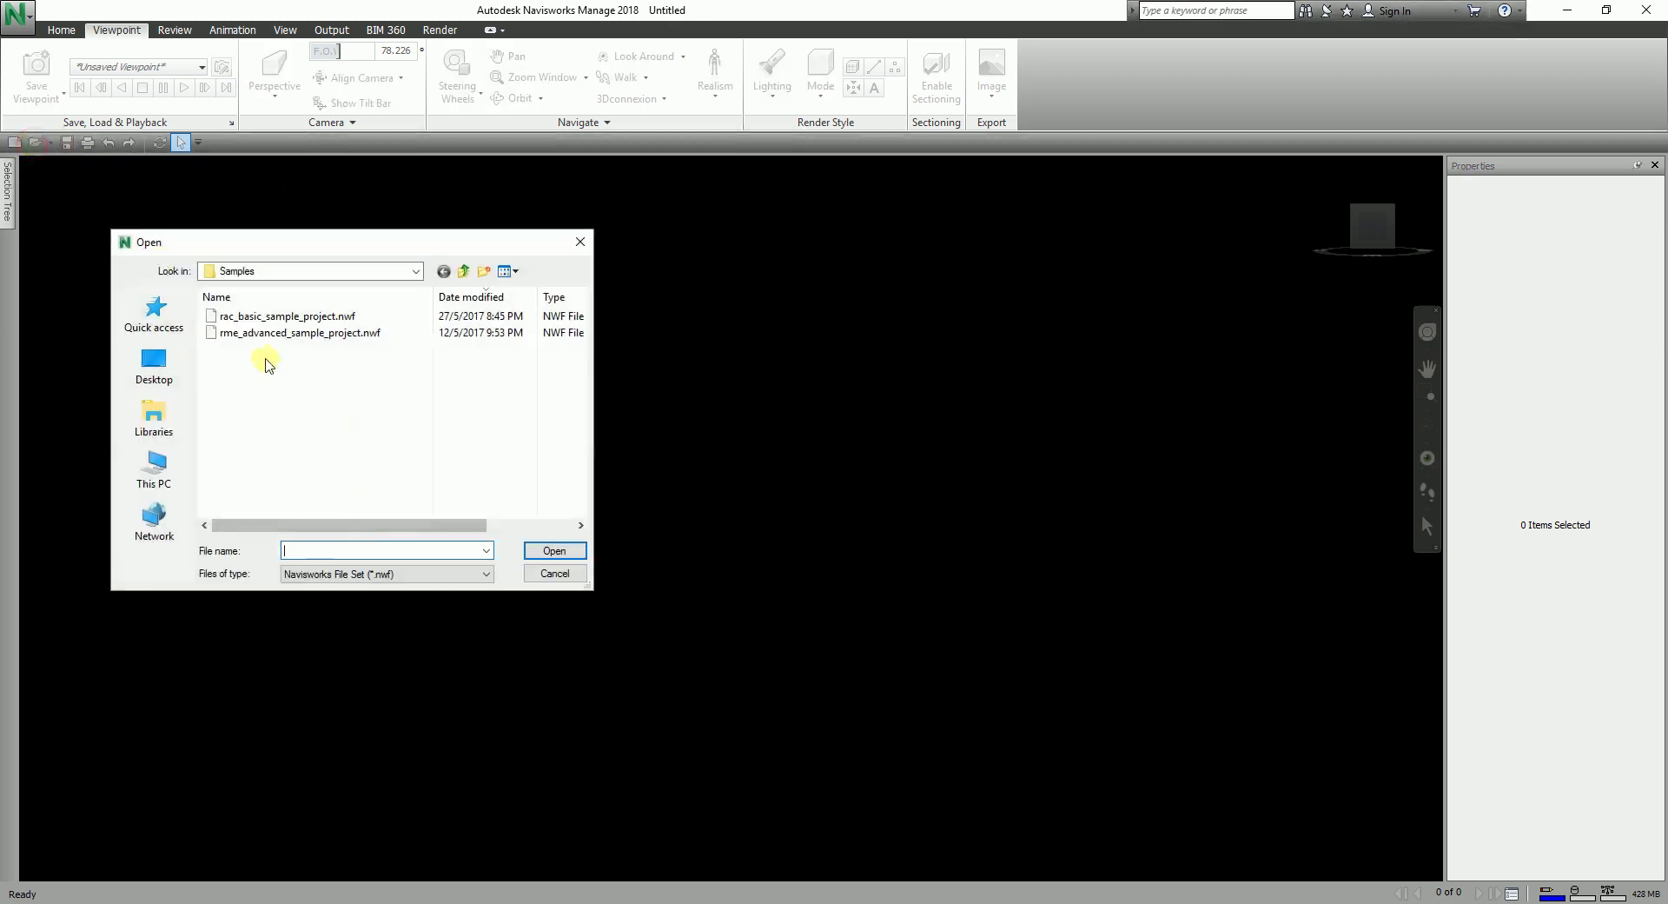
click(240, 317)
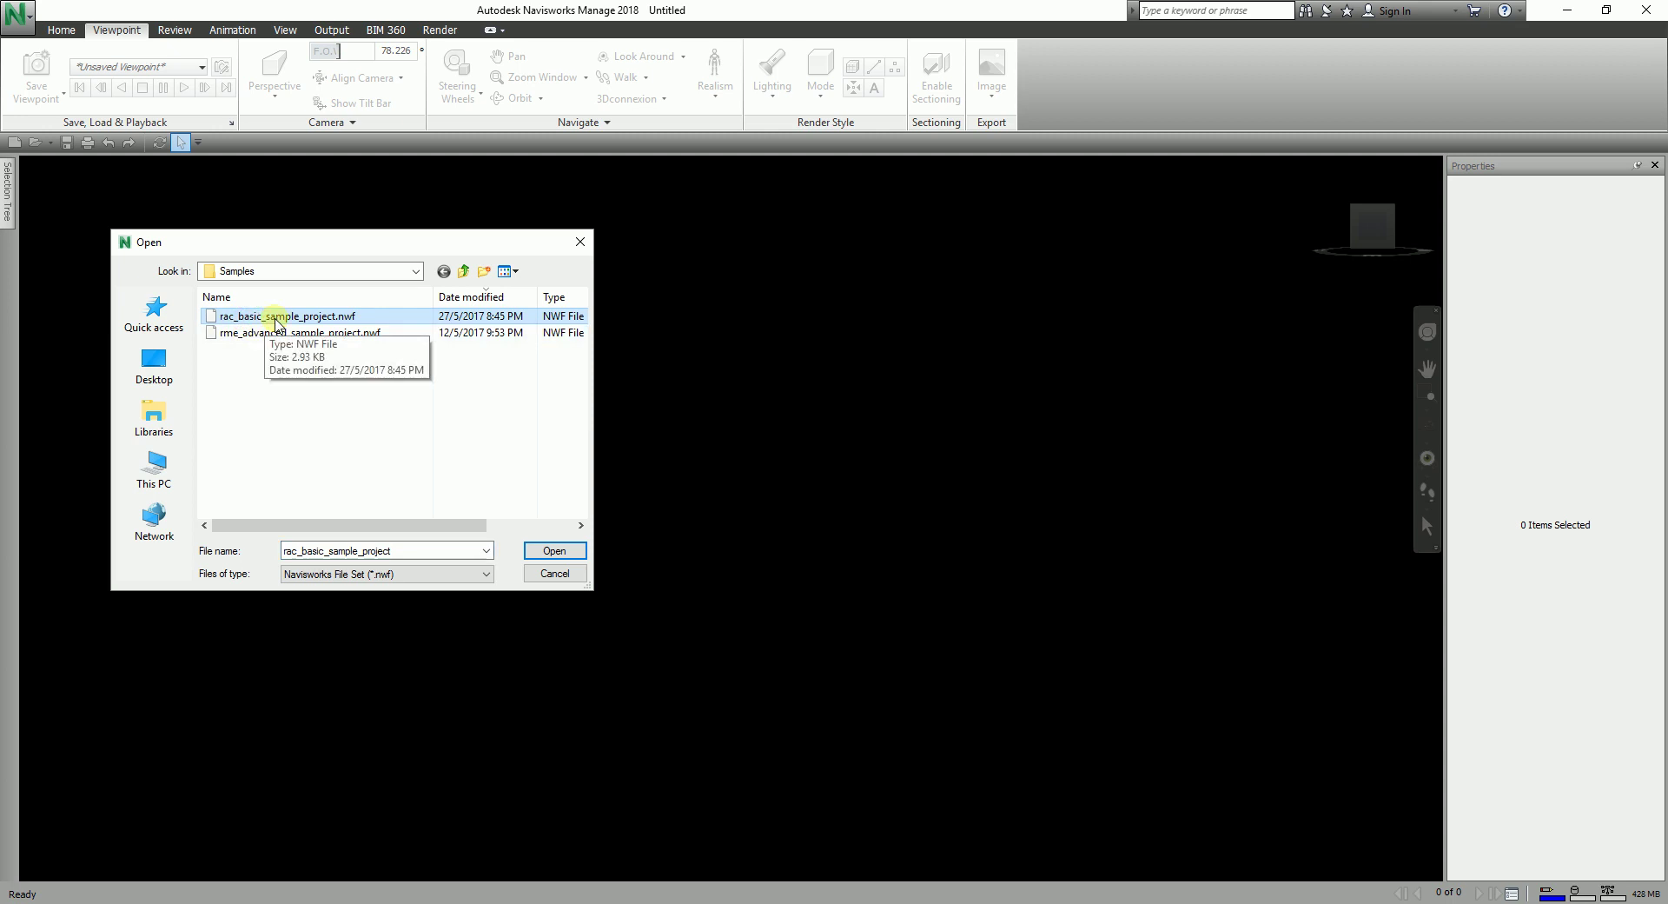
click(556, 551)
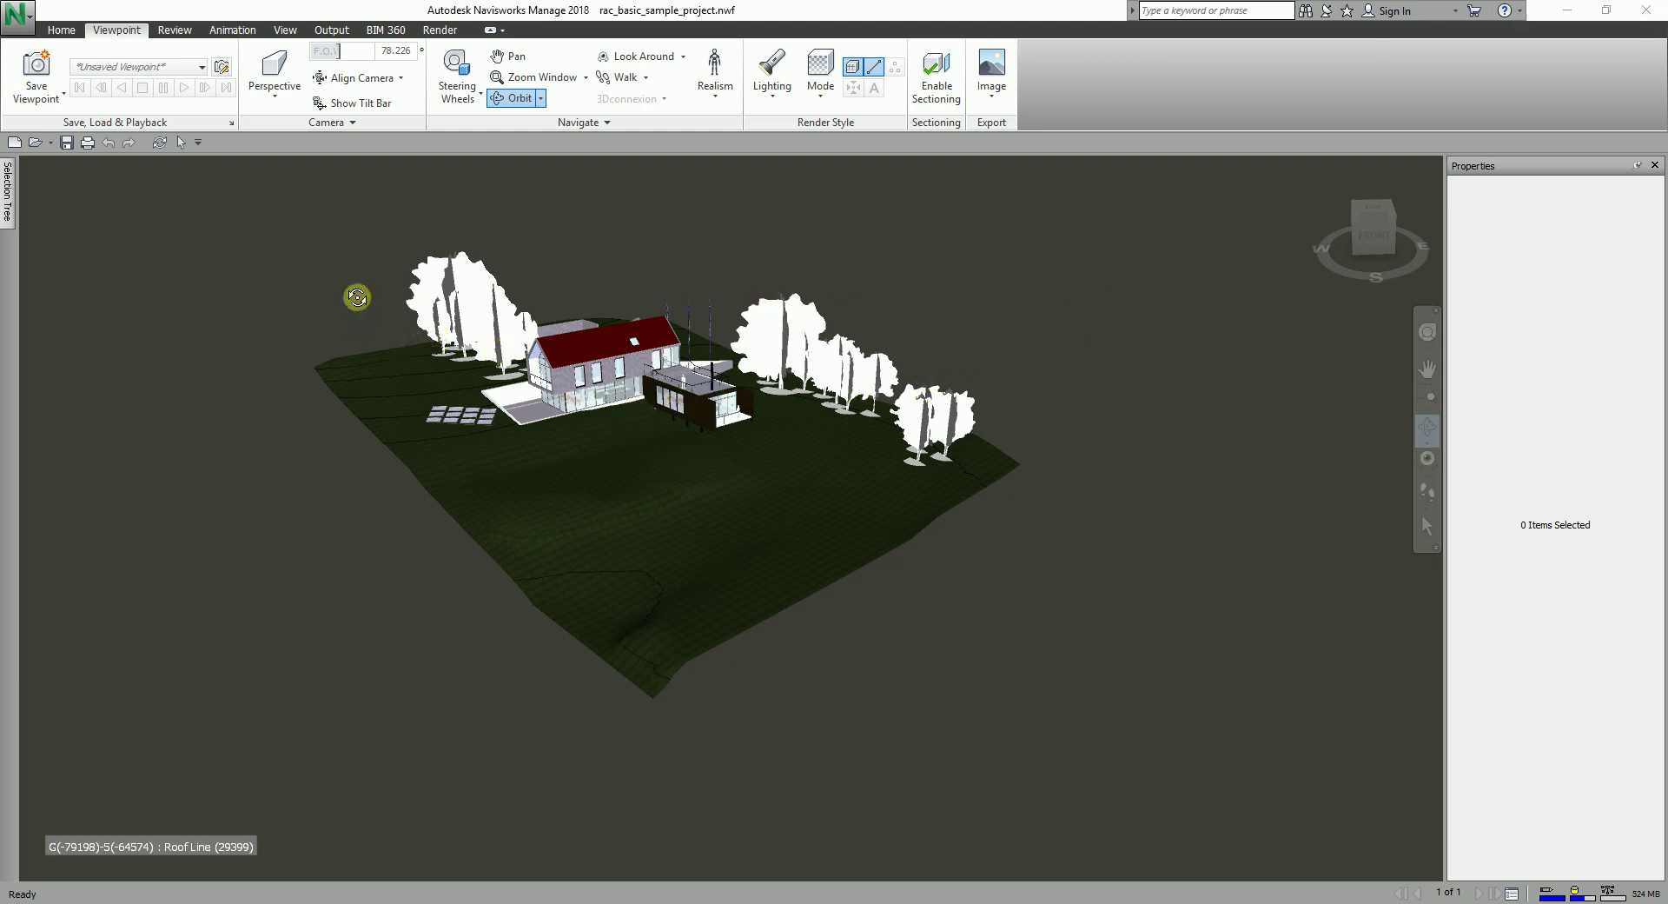
Show the Find Items window and pin it open beside the model view.
click(70, 35)
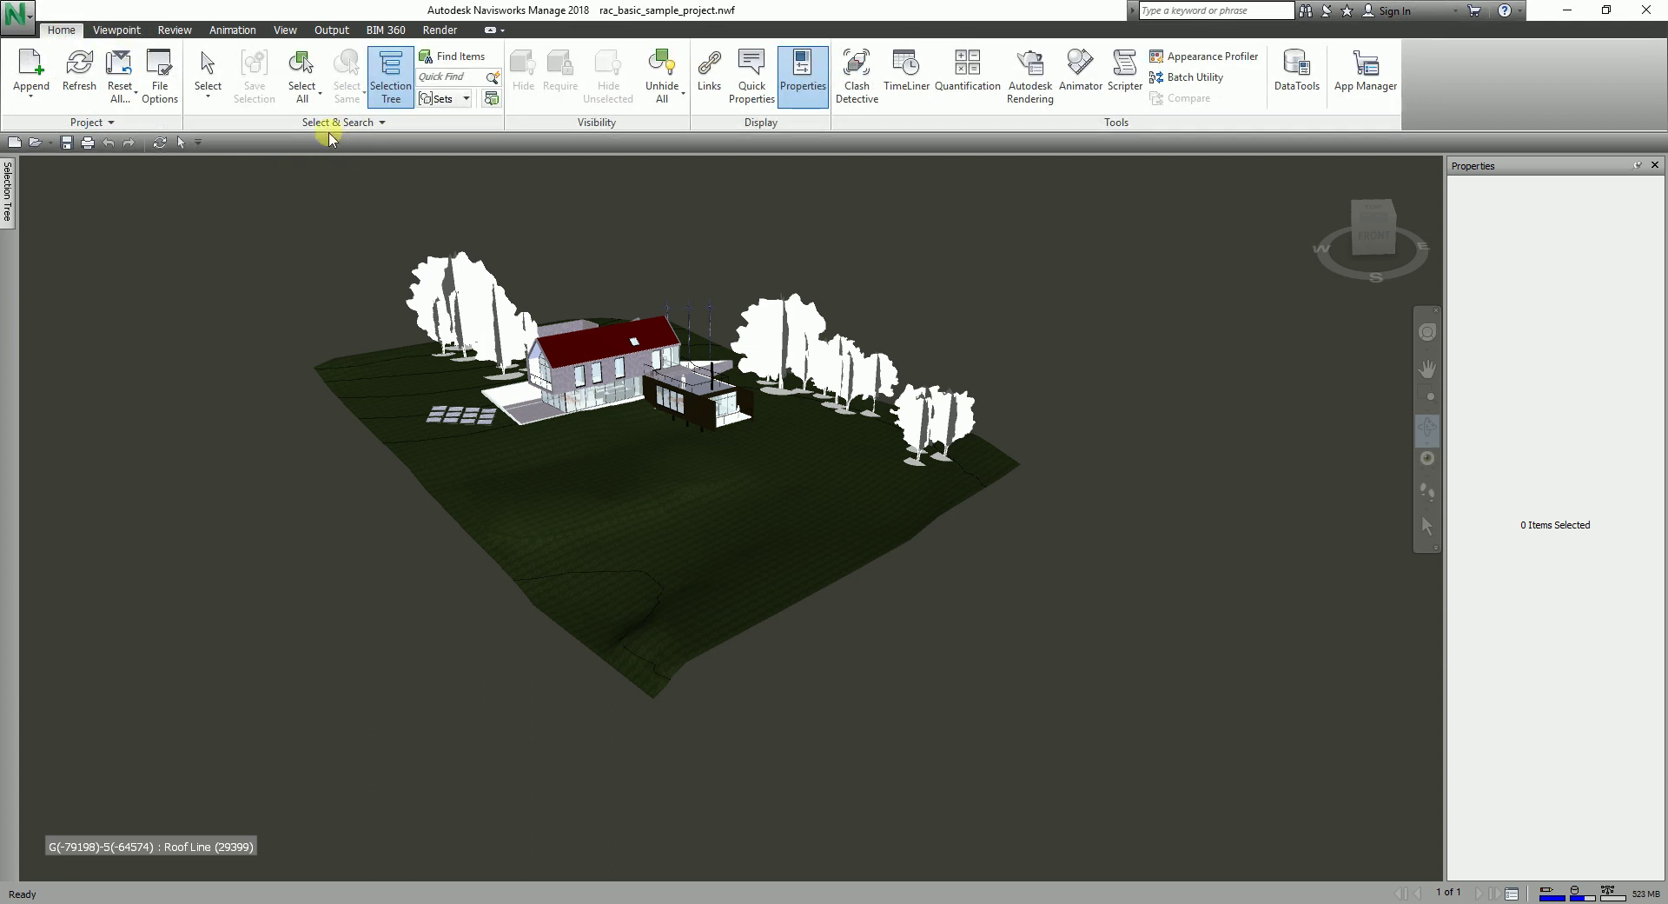
click(452, 59)
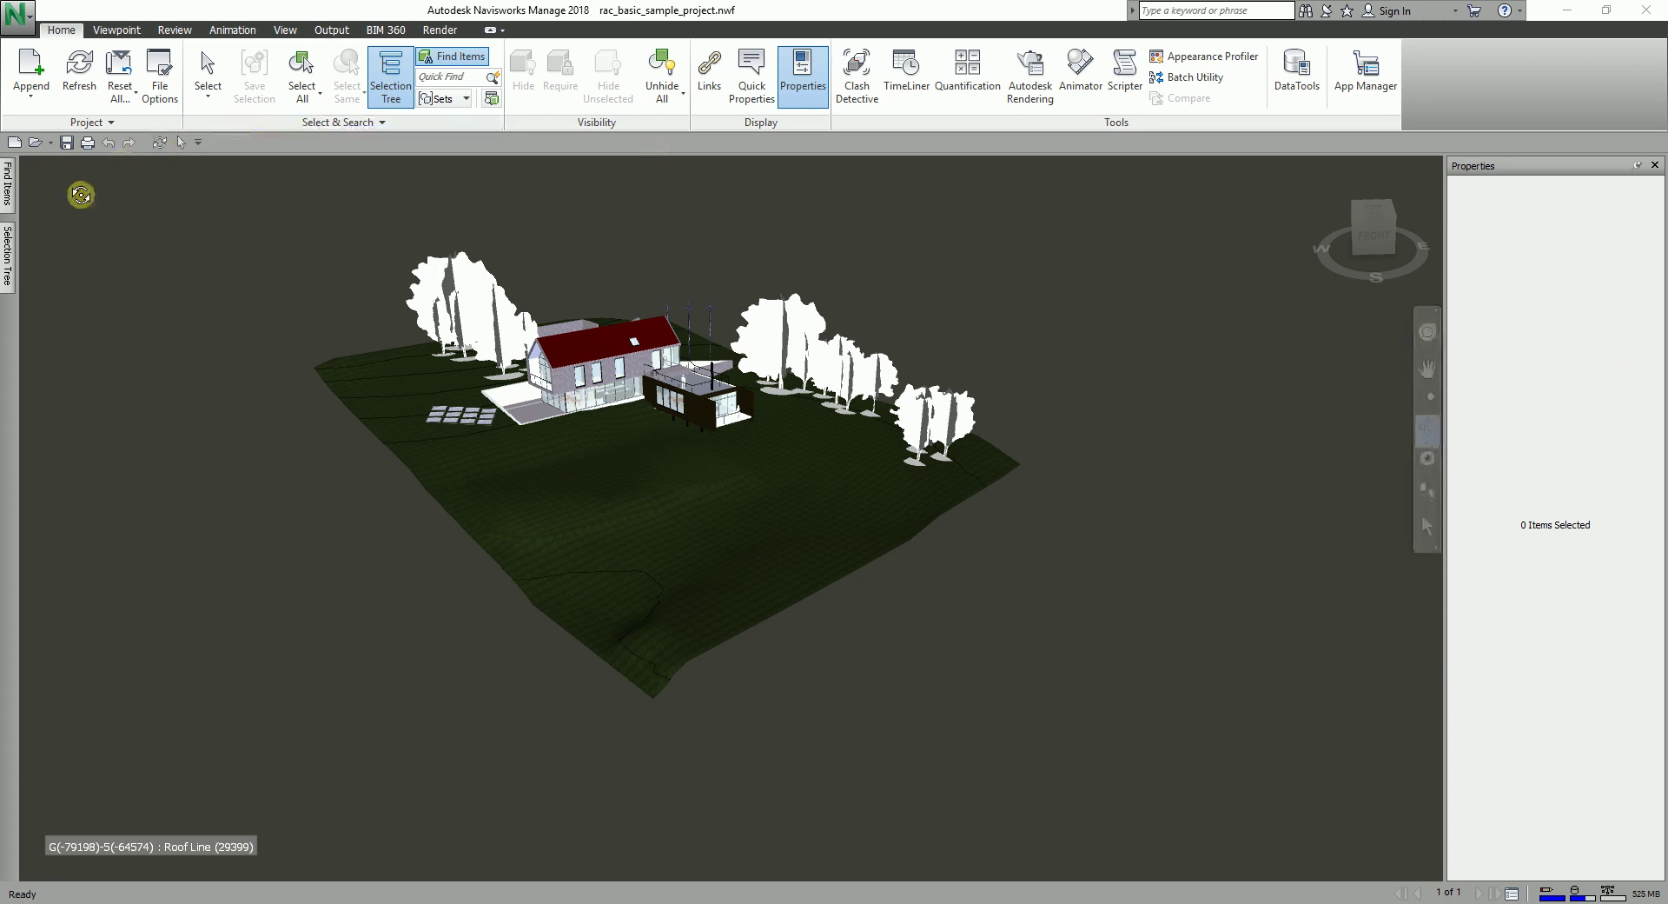
mouse_move(9, 191)
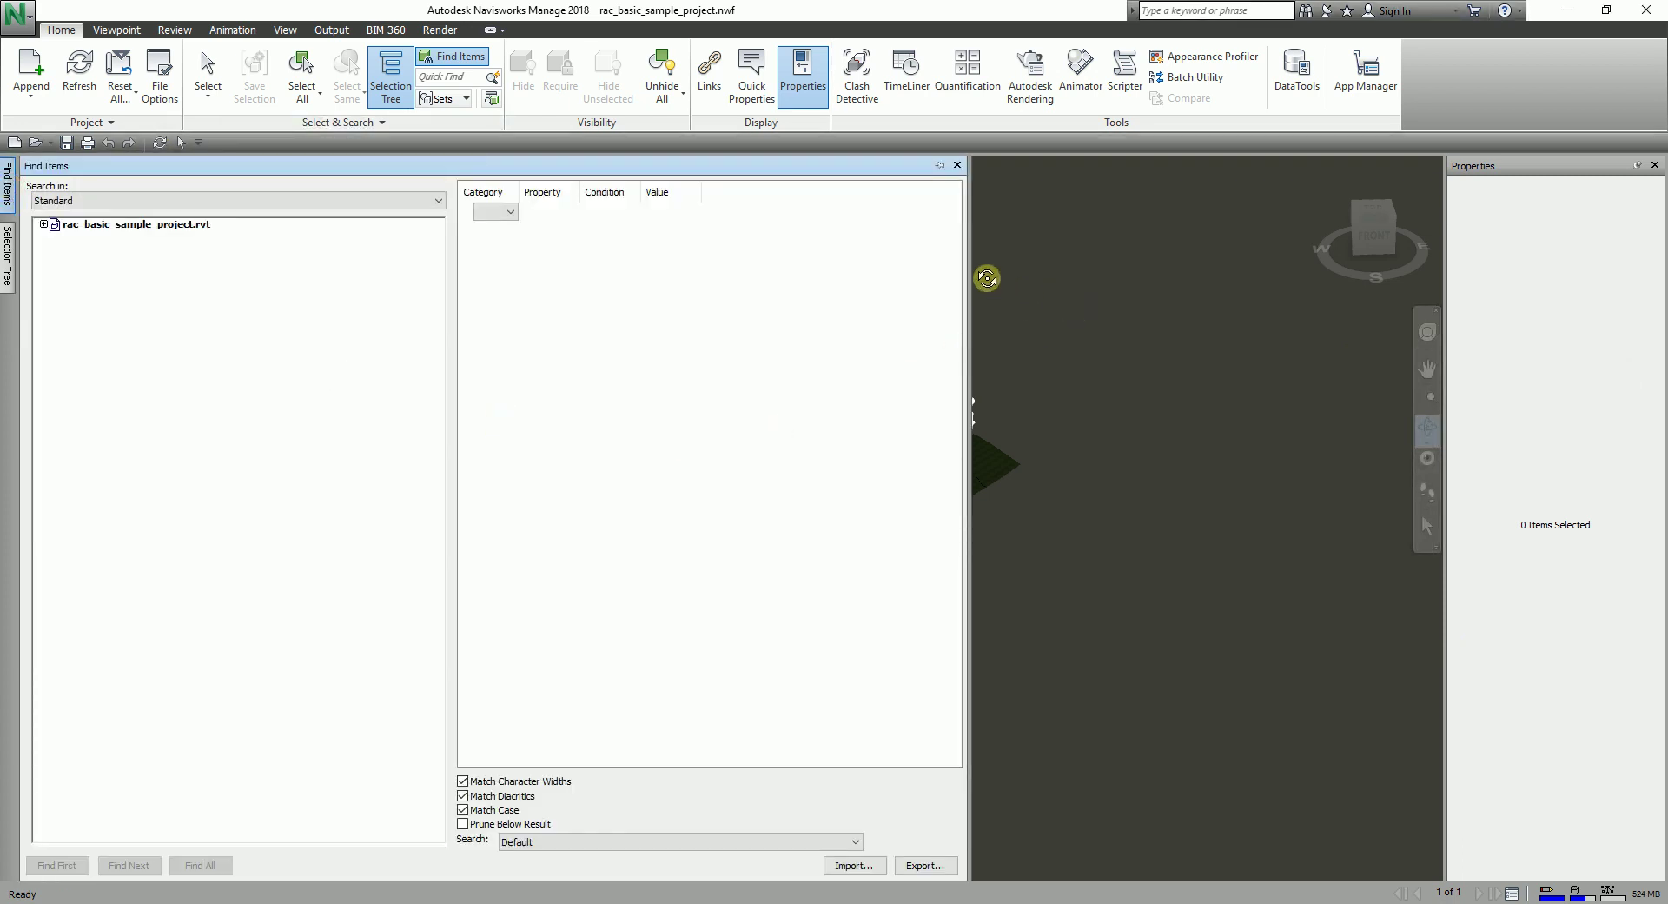
click(943, 173)
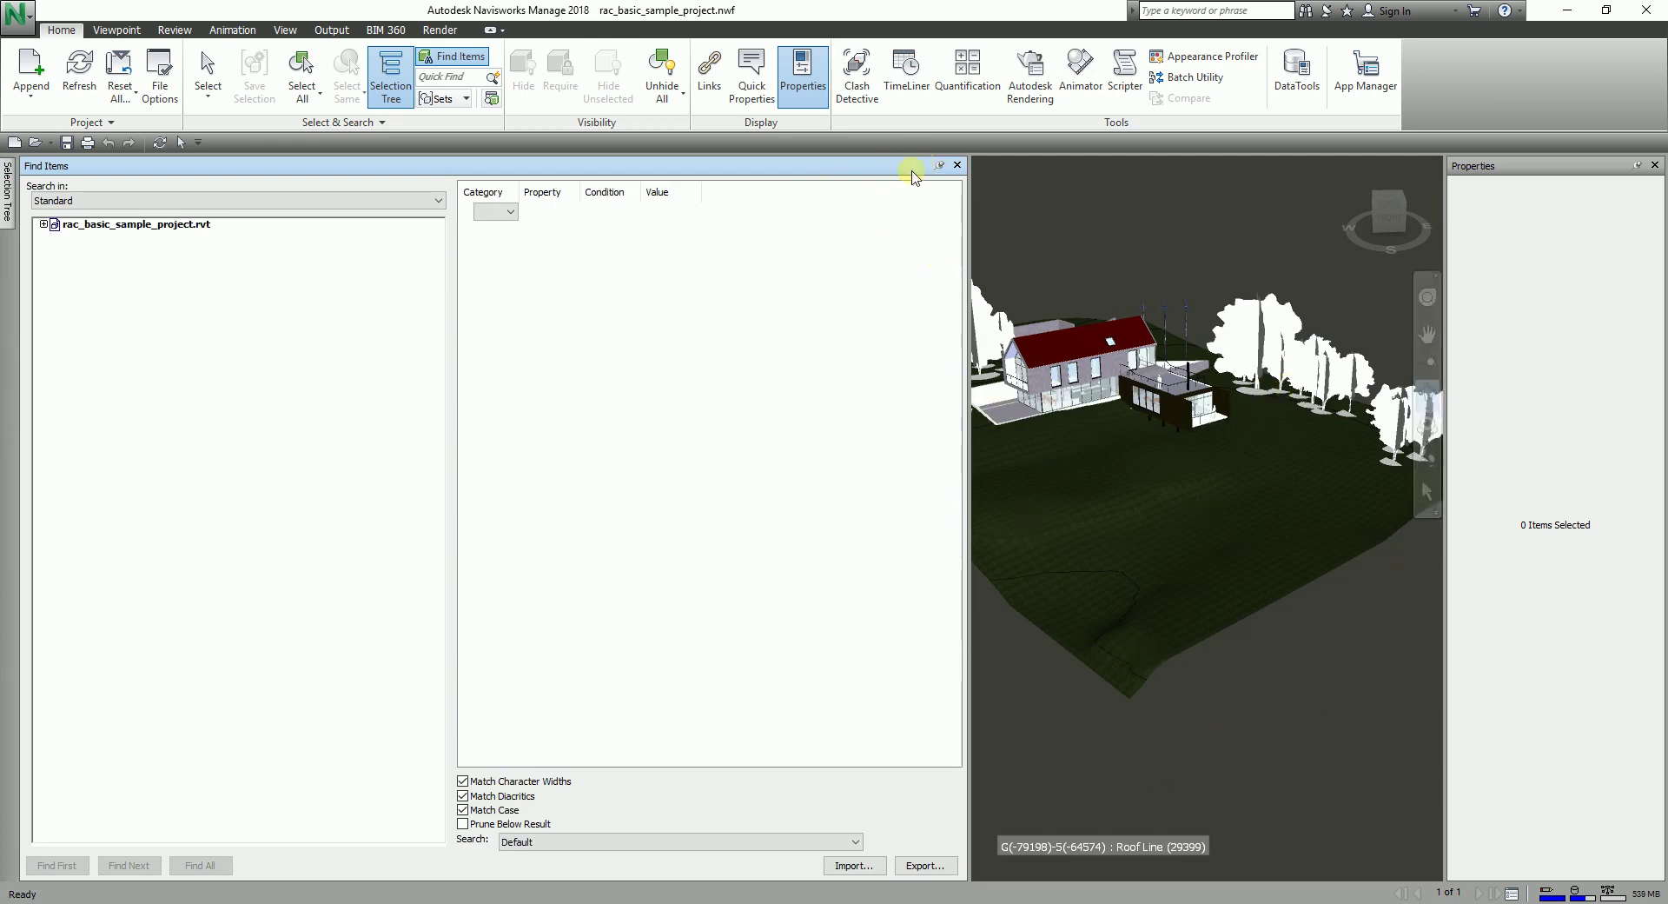
click(941, 170)
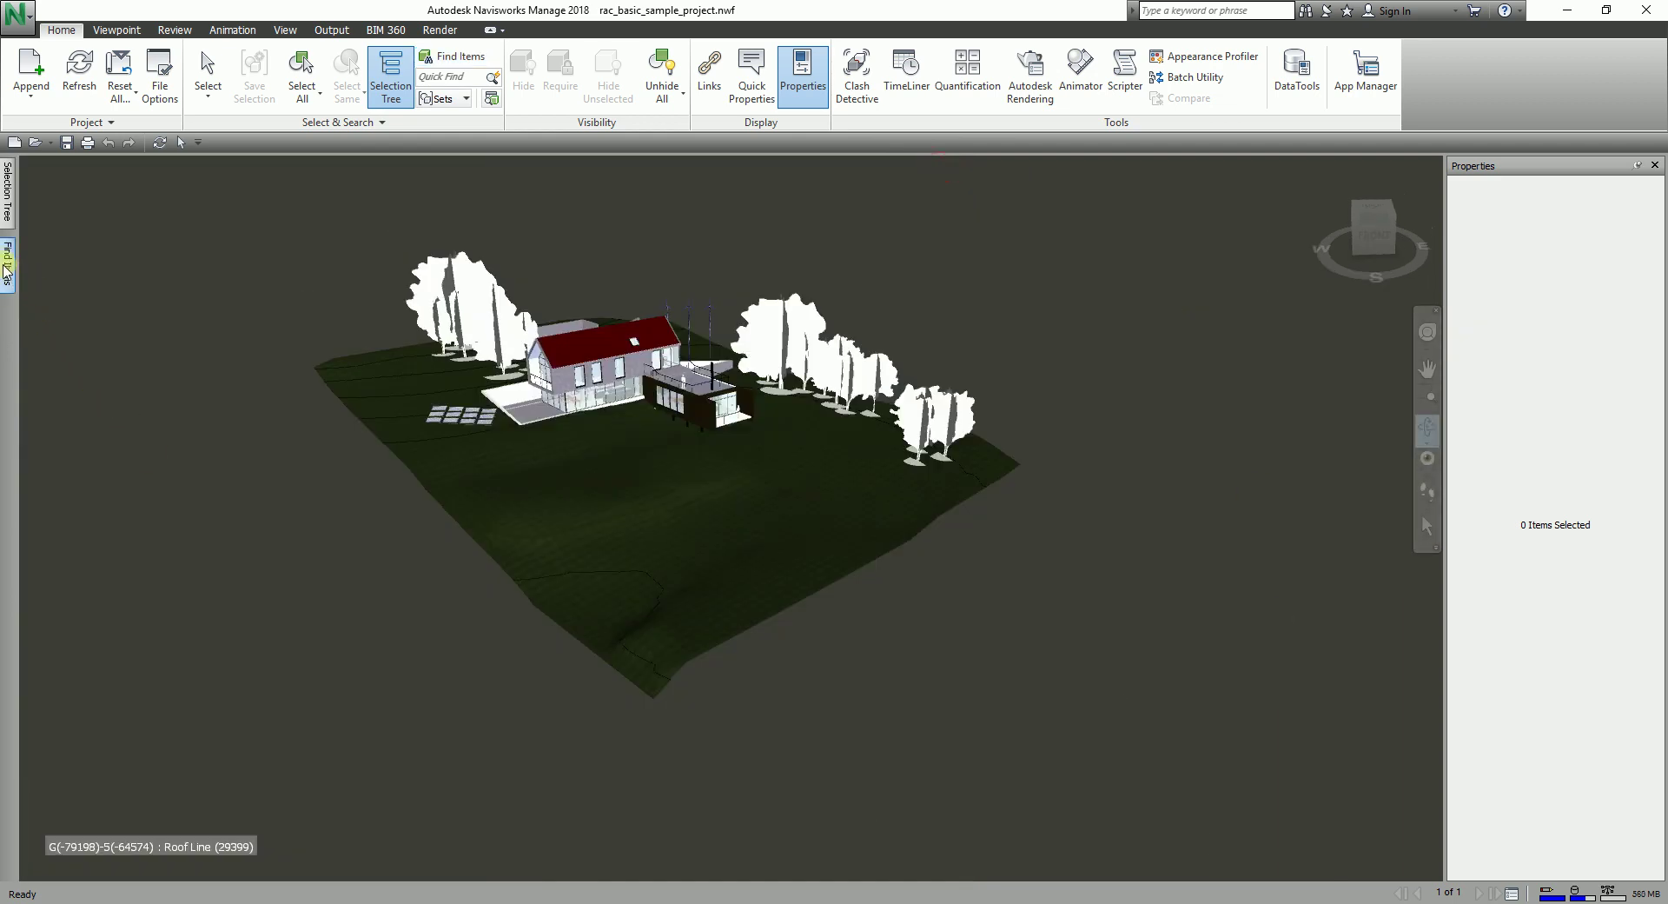
mouse_move(7, 271)
click(939, 170)
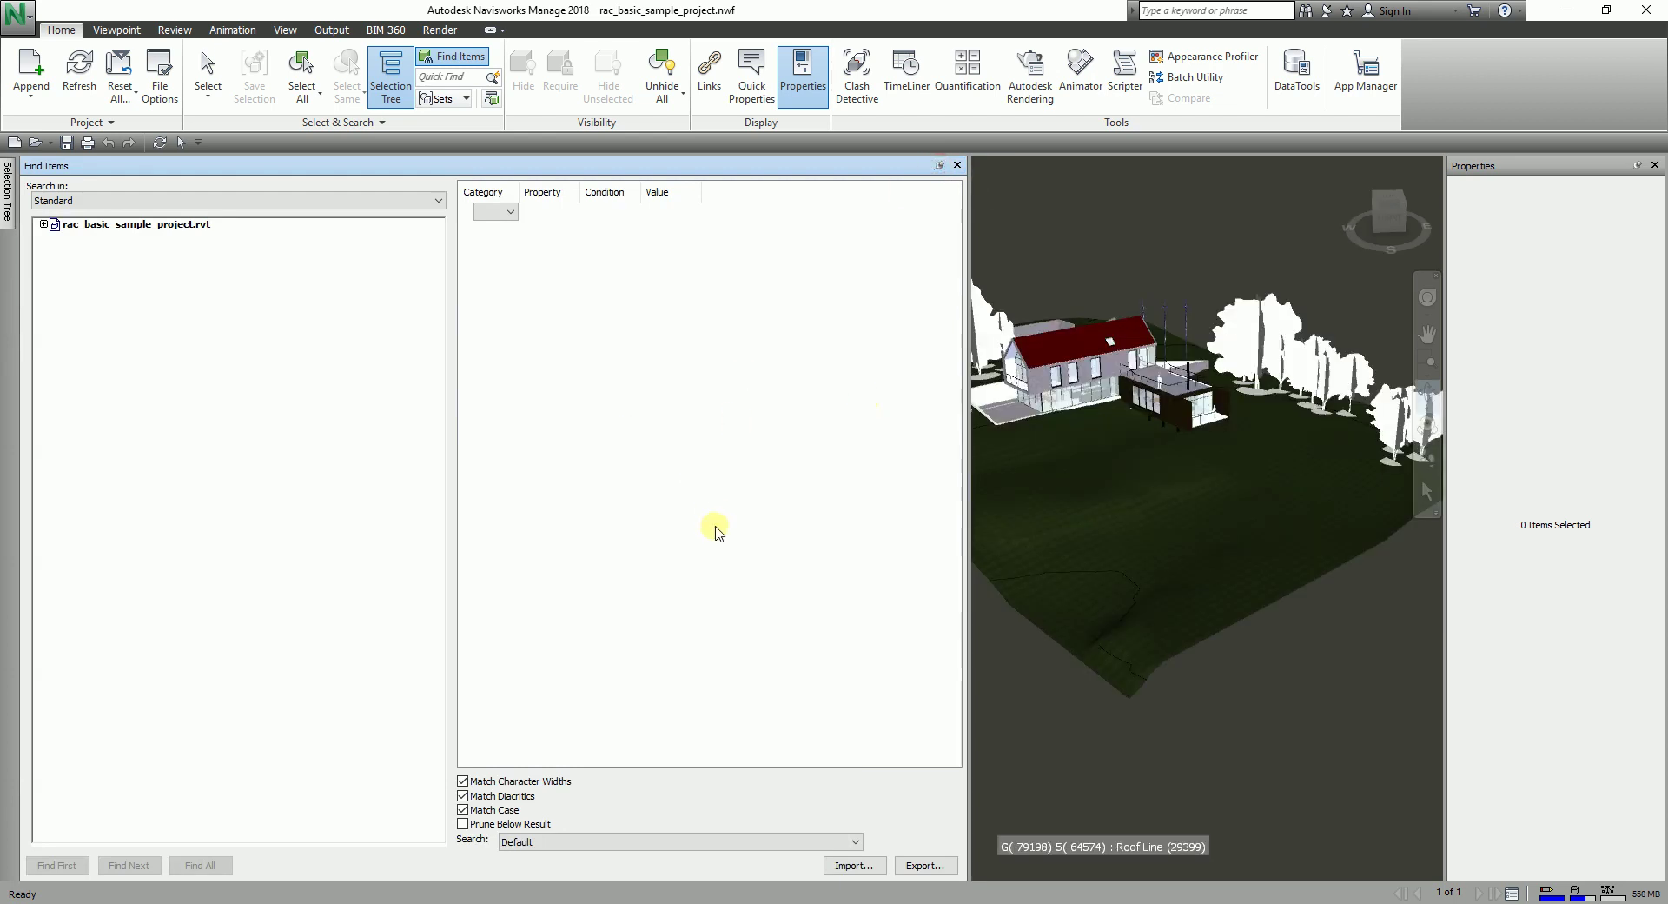
Resize the Find Items window and widen its Category and Property columns so that all condition columns fit.
click(435, 169)
drag(435, 168, 448, 397)
click(455, 399)
drag(455, 399, 47, 525)
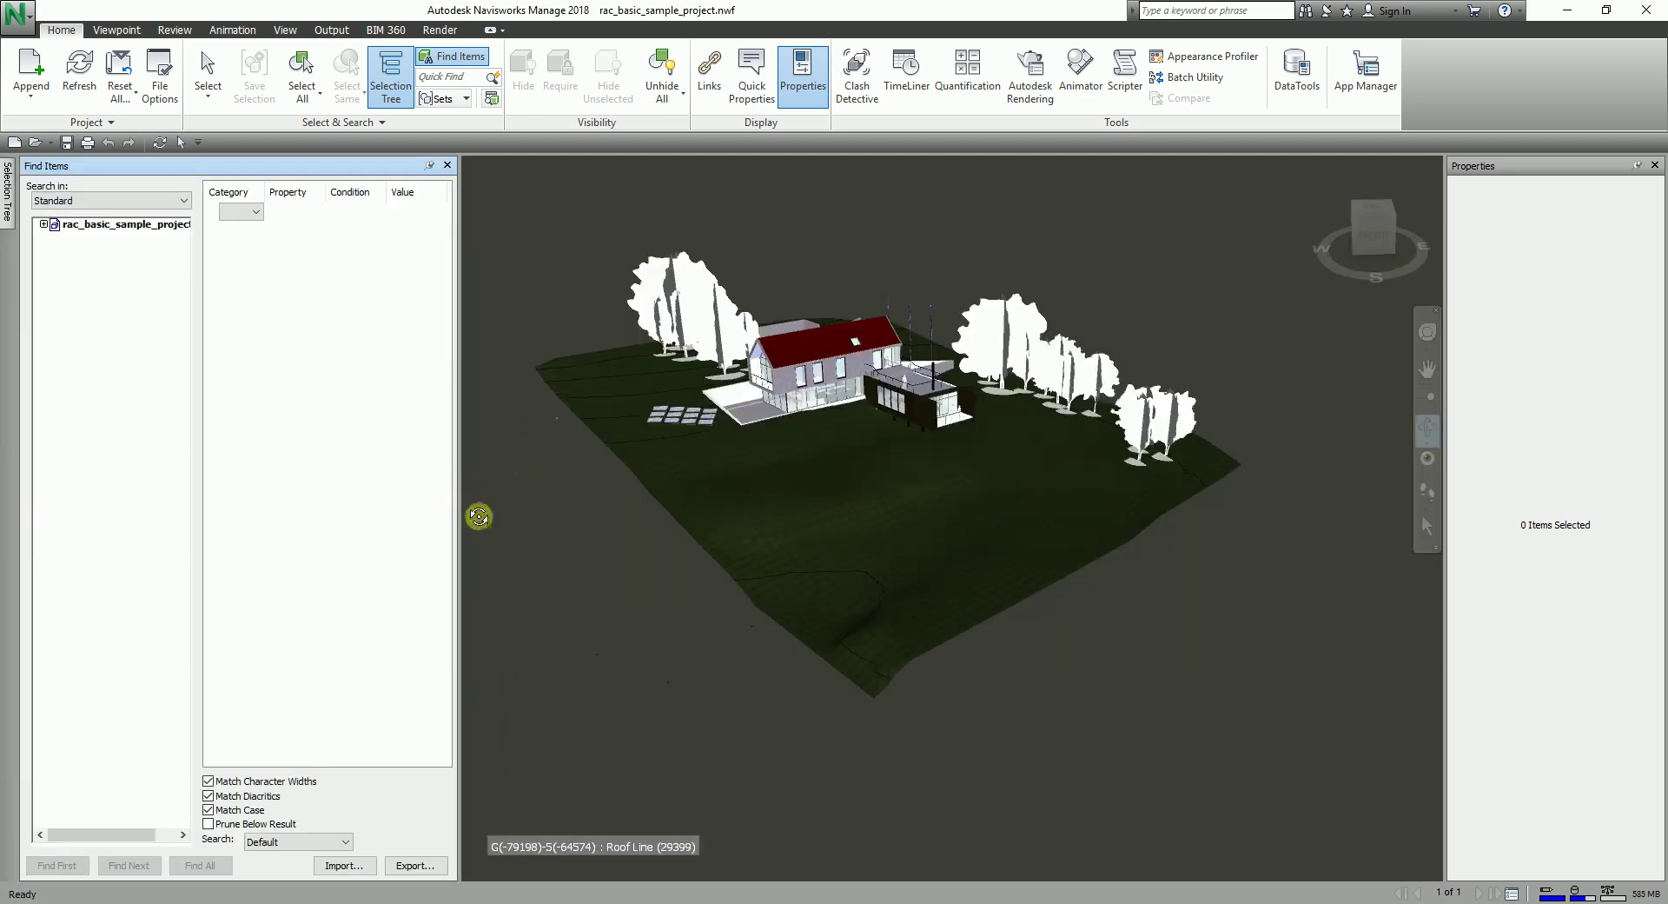
click(454, 494)
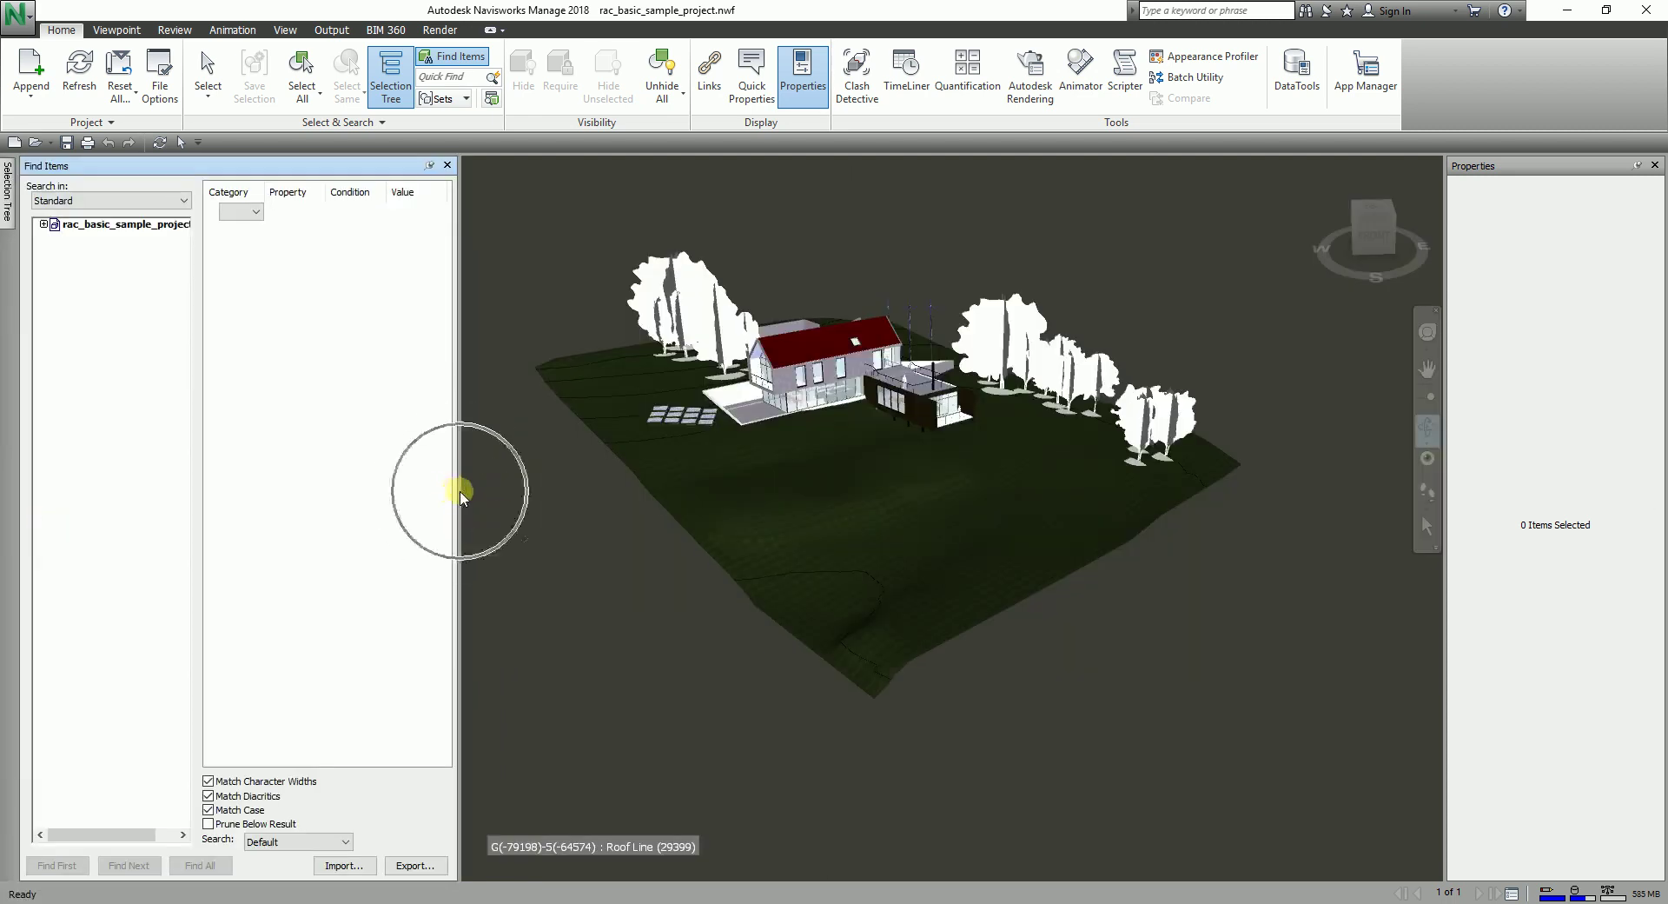
drag(548, 496, 676, 489)
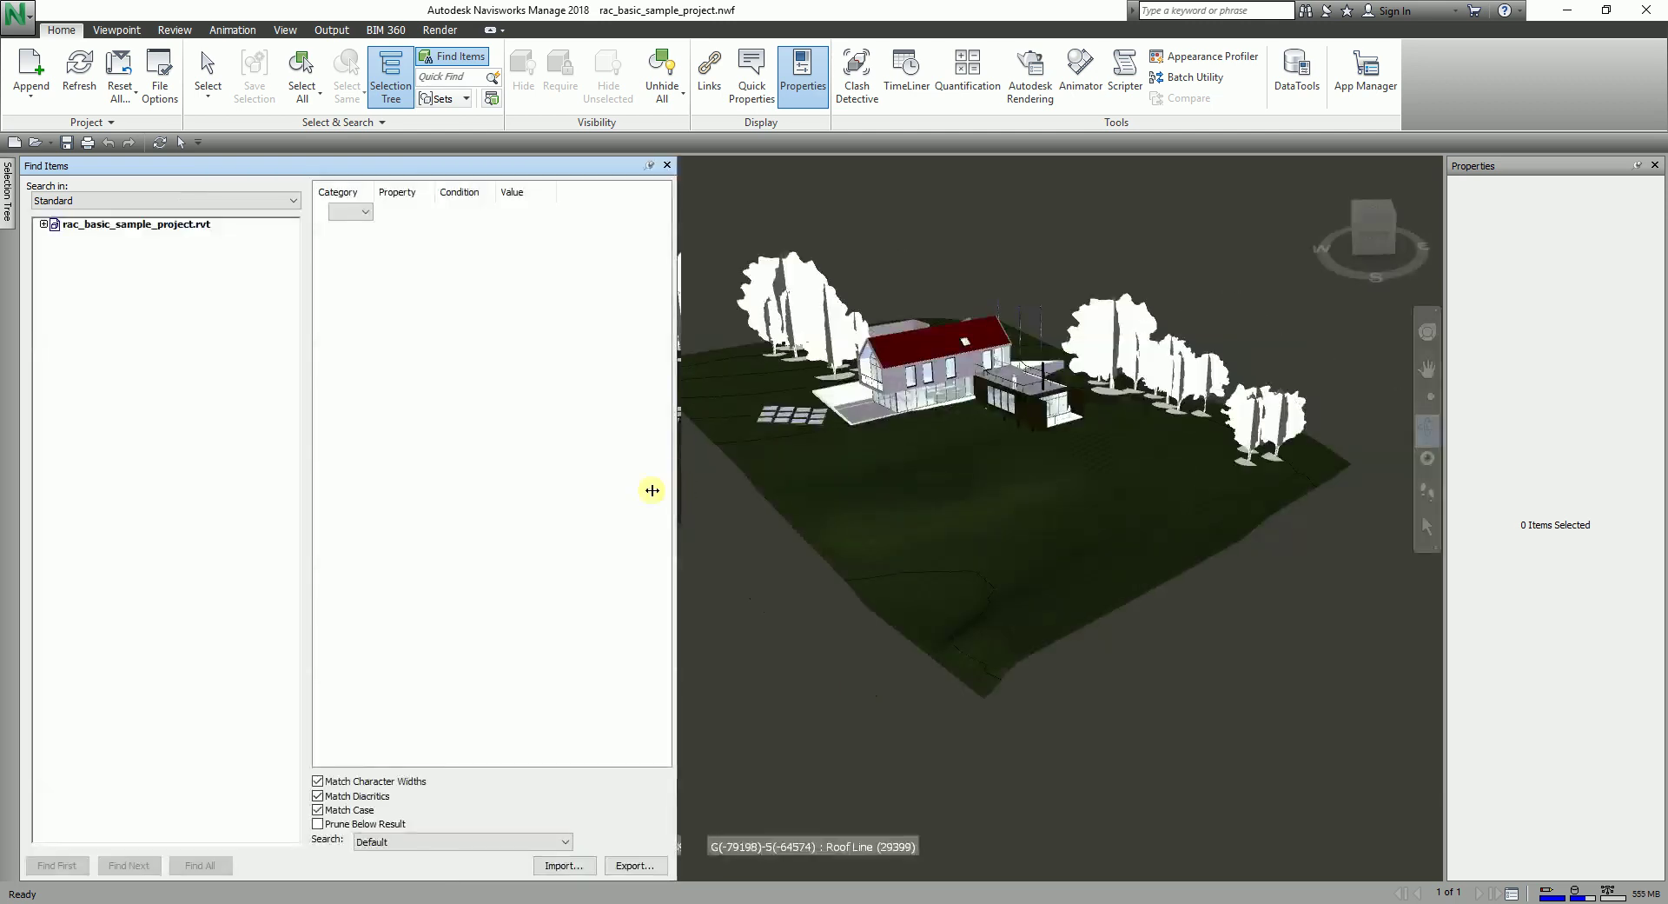
drag(375, 189, 570, 189)
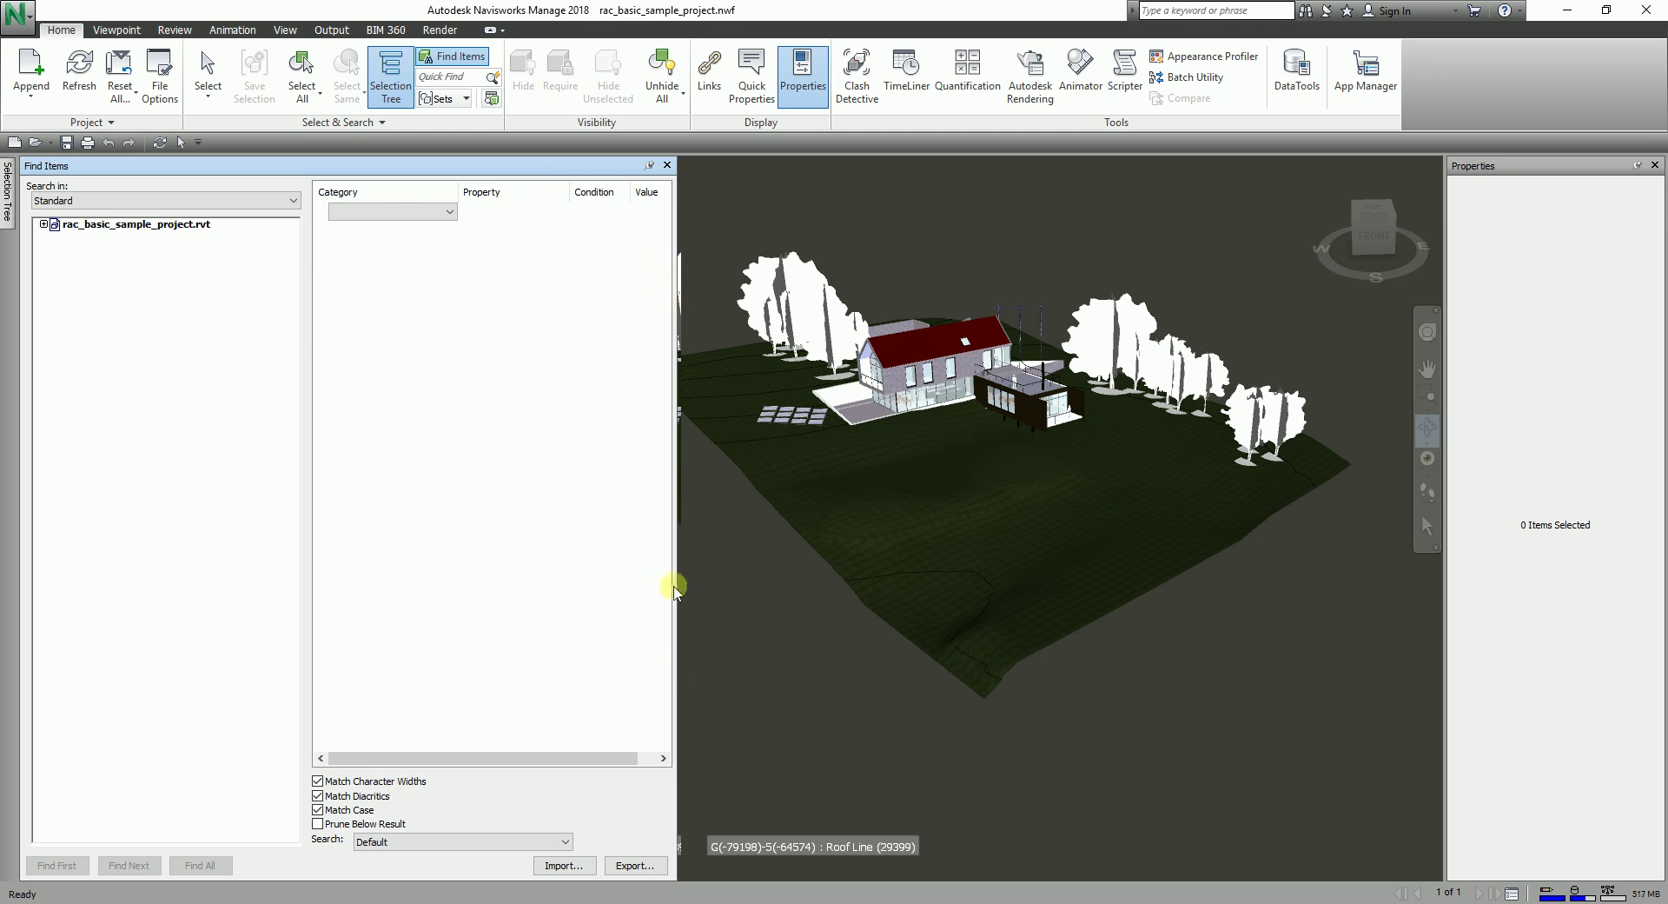
drag(687, 591, 795, 596)
drag(750, 192, 770, 193)
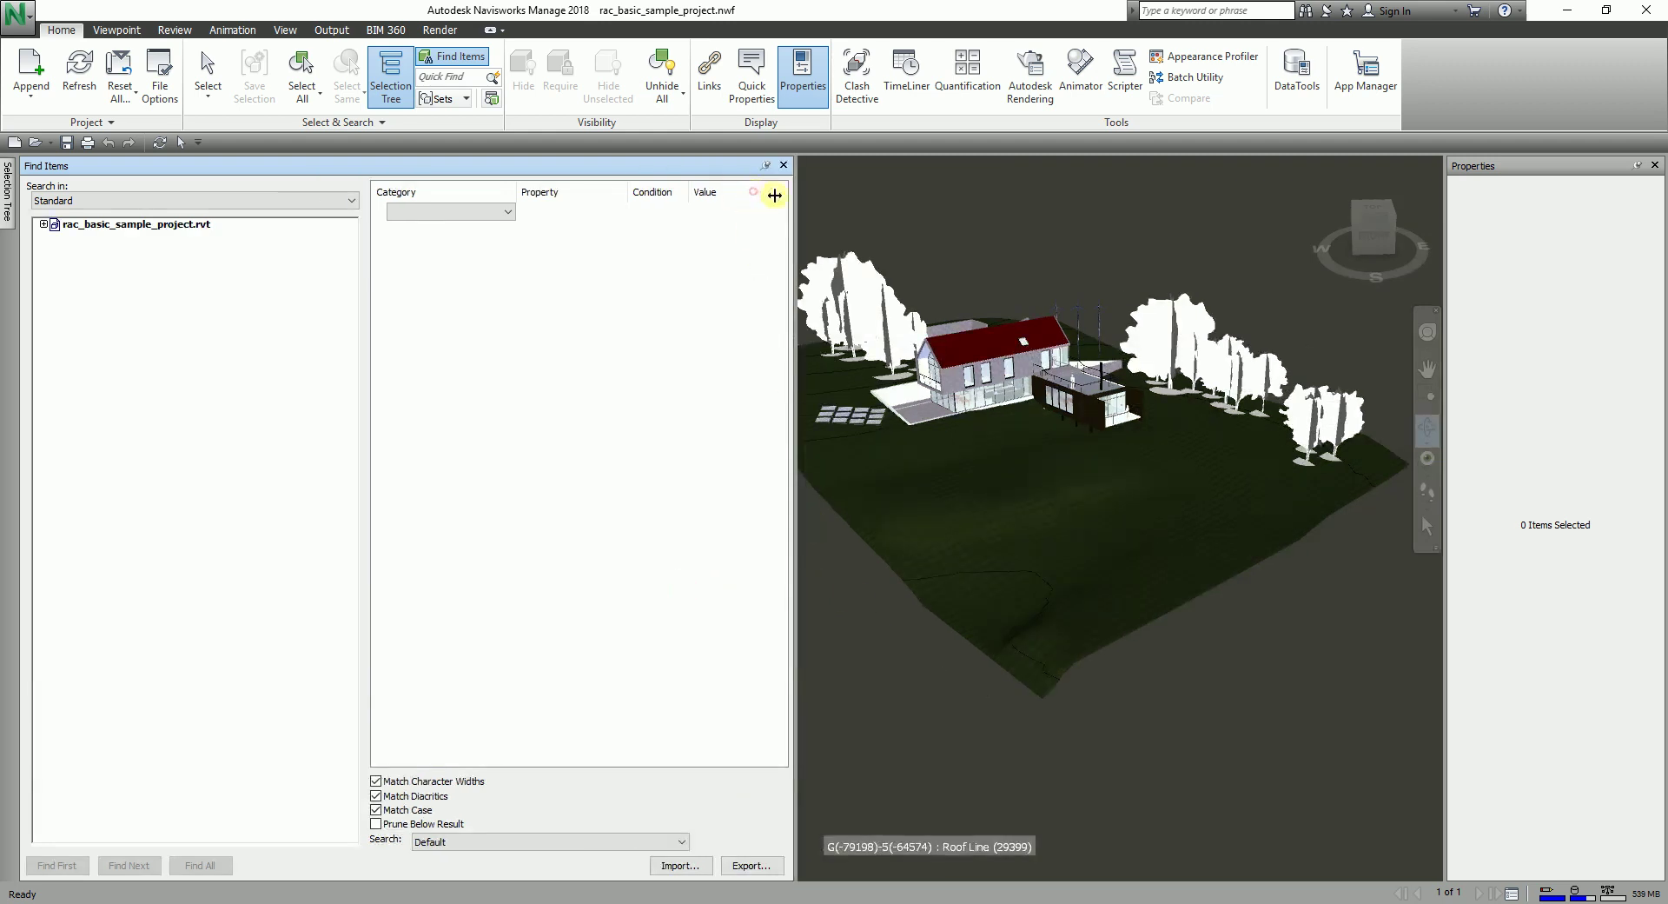
drag(793, 253, 906, 256)
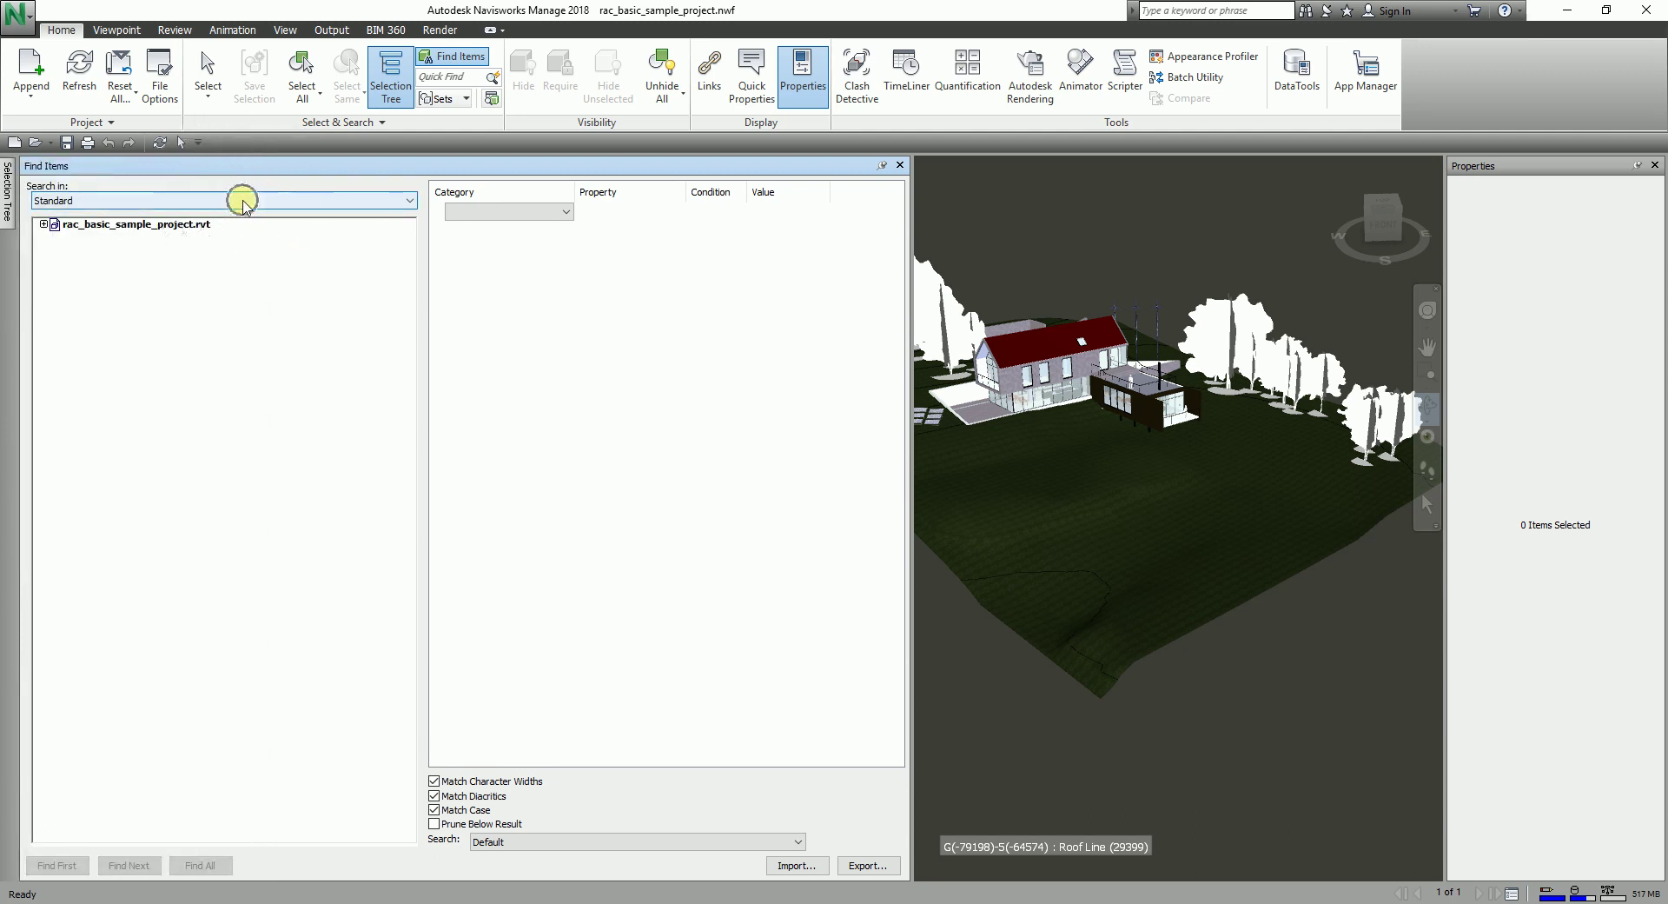
Expand rac_basic_sample_project.rvt in the Standard search tree, including its Foundation and Level 1 Living Rm. levels.
click(243, 201)
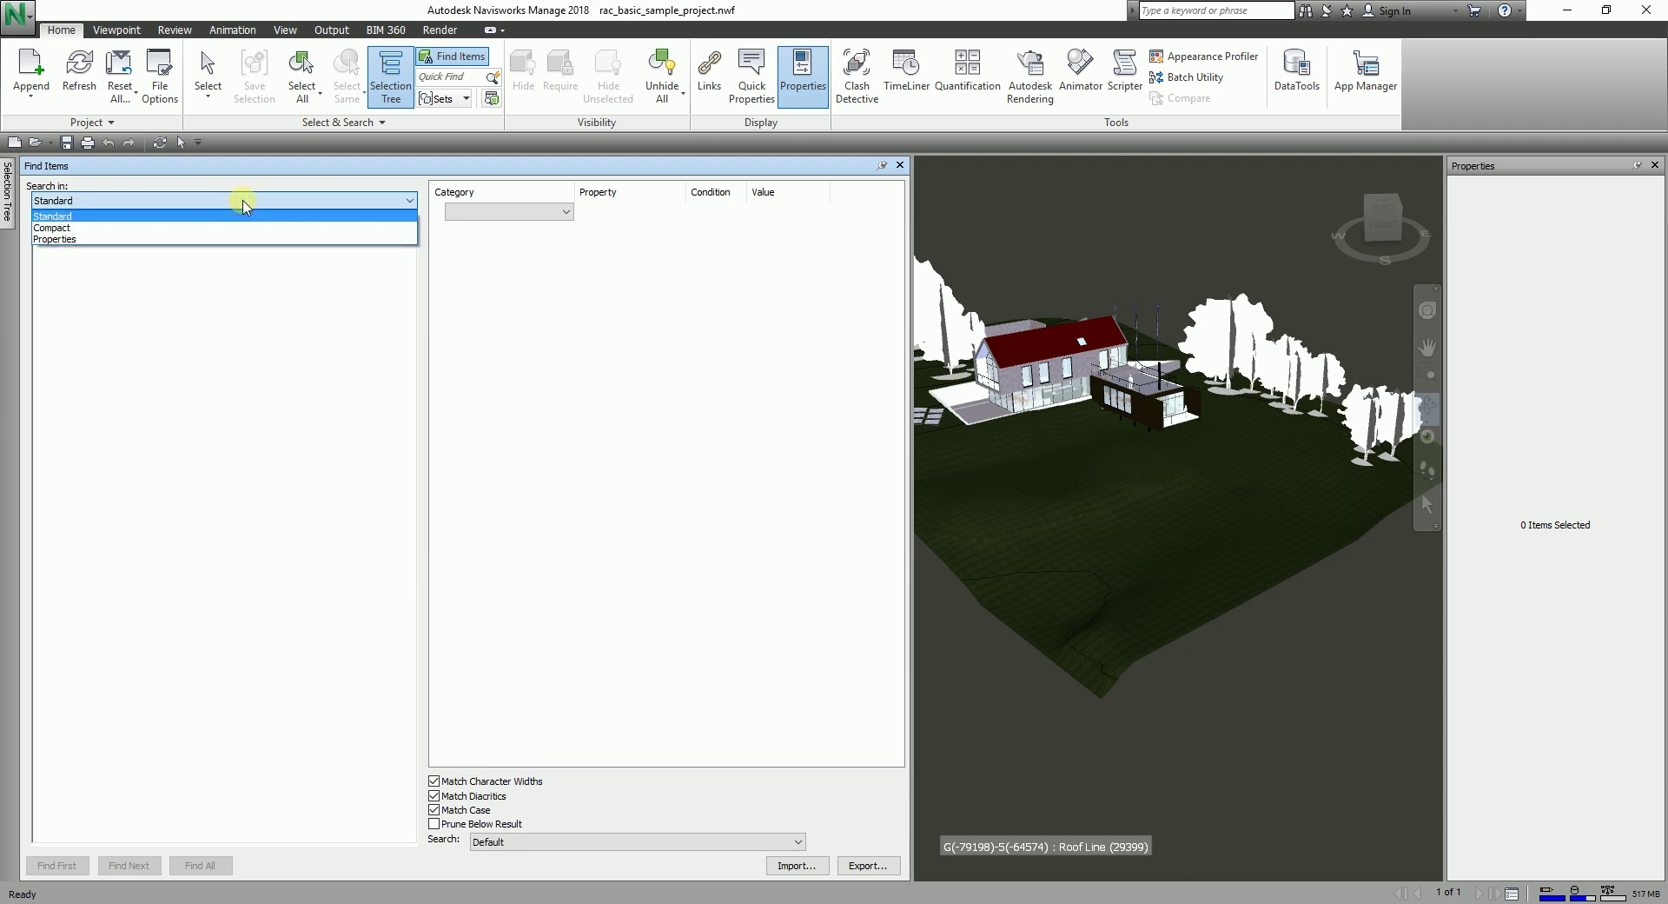
click(244, 205)
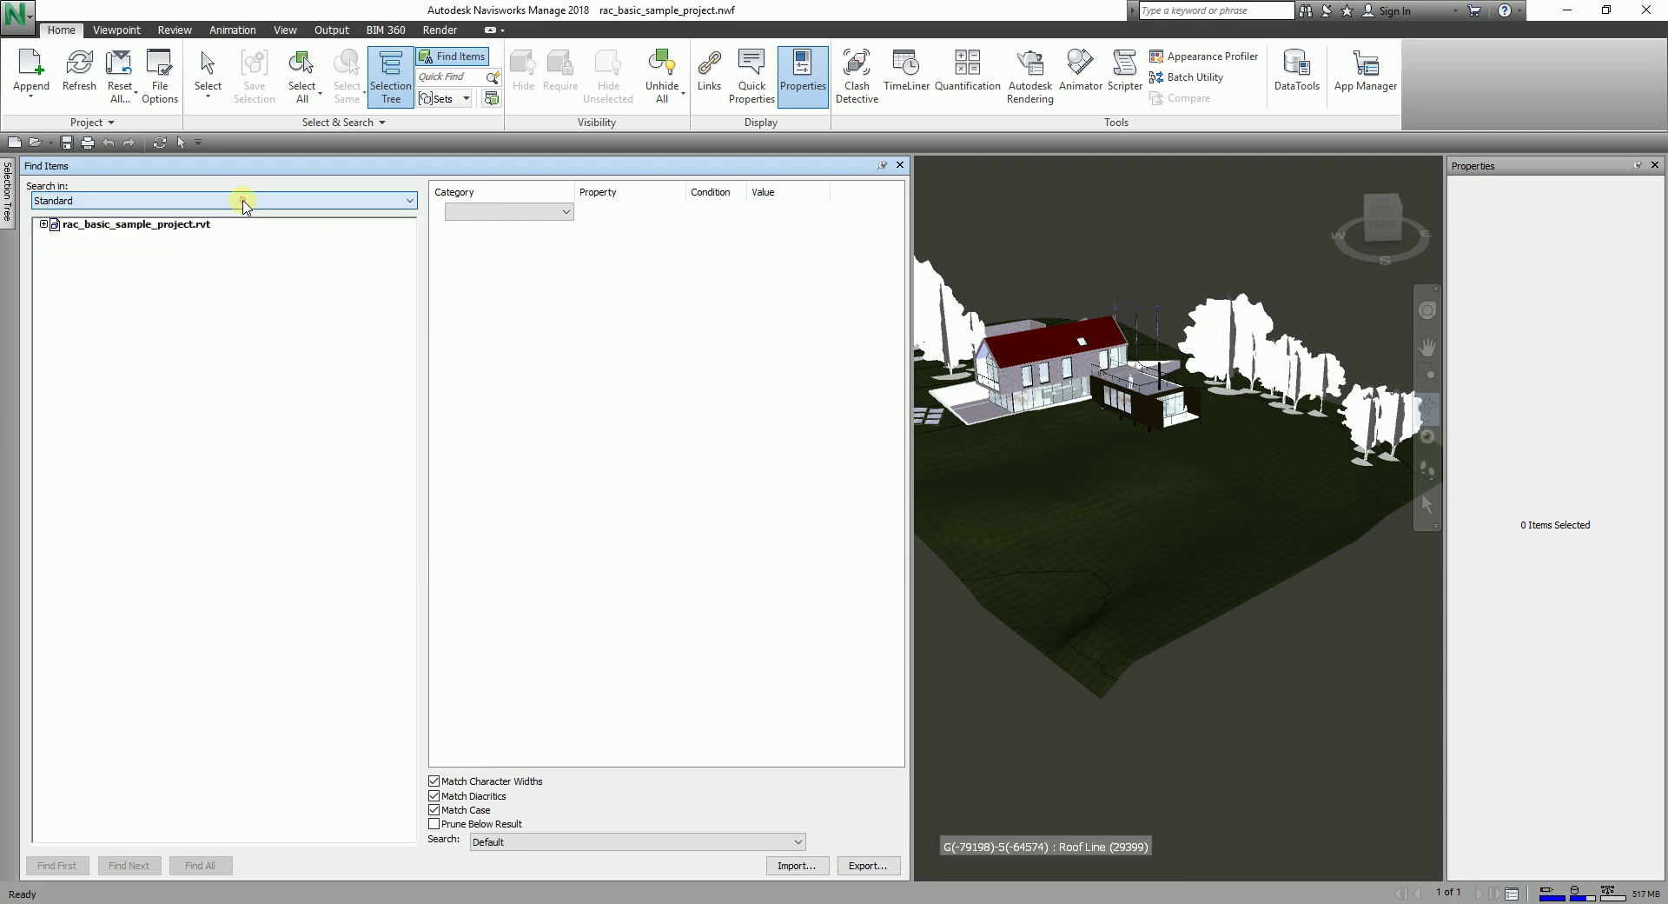
click(46, 226)
click(43, 224)
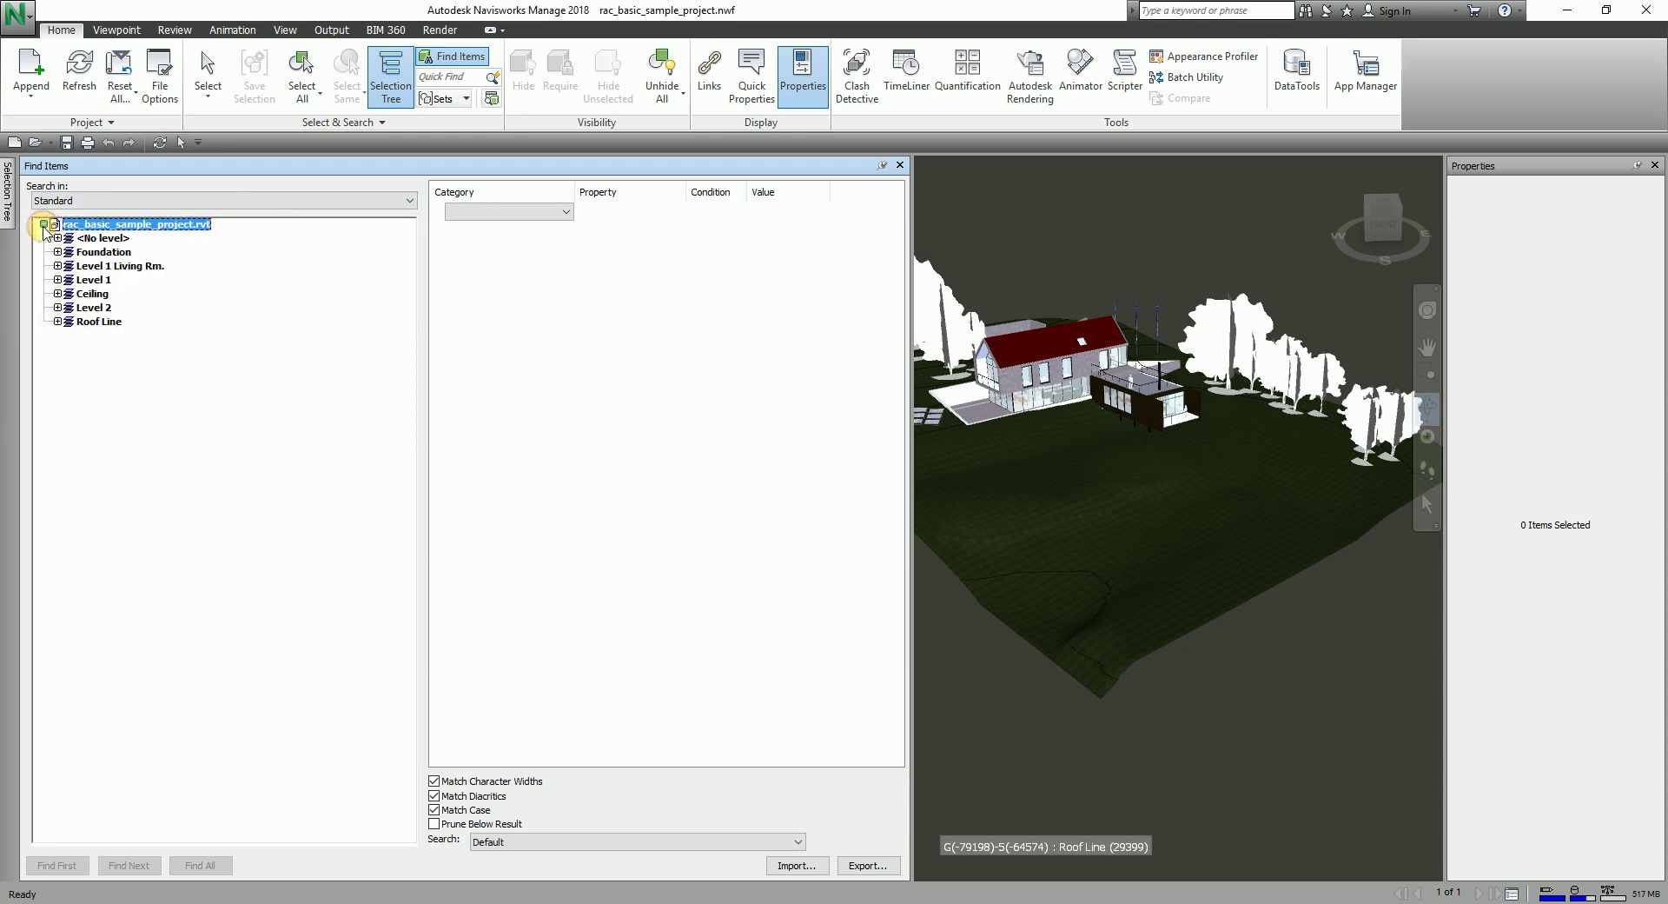
click(57, 252)
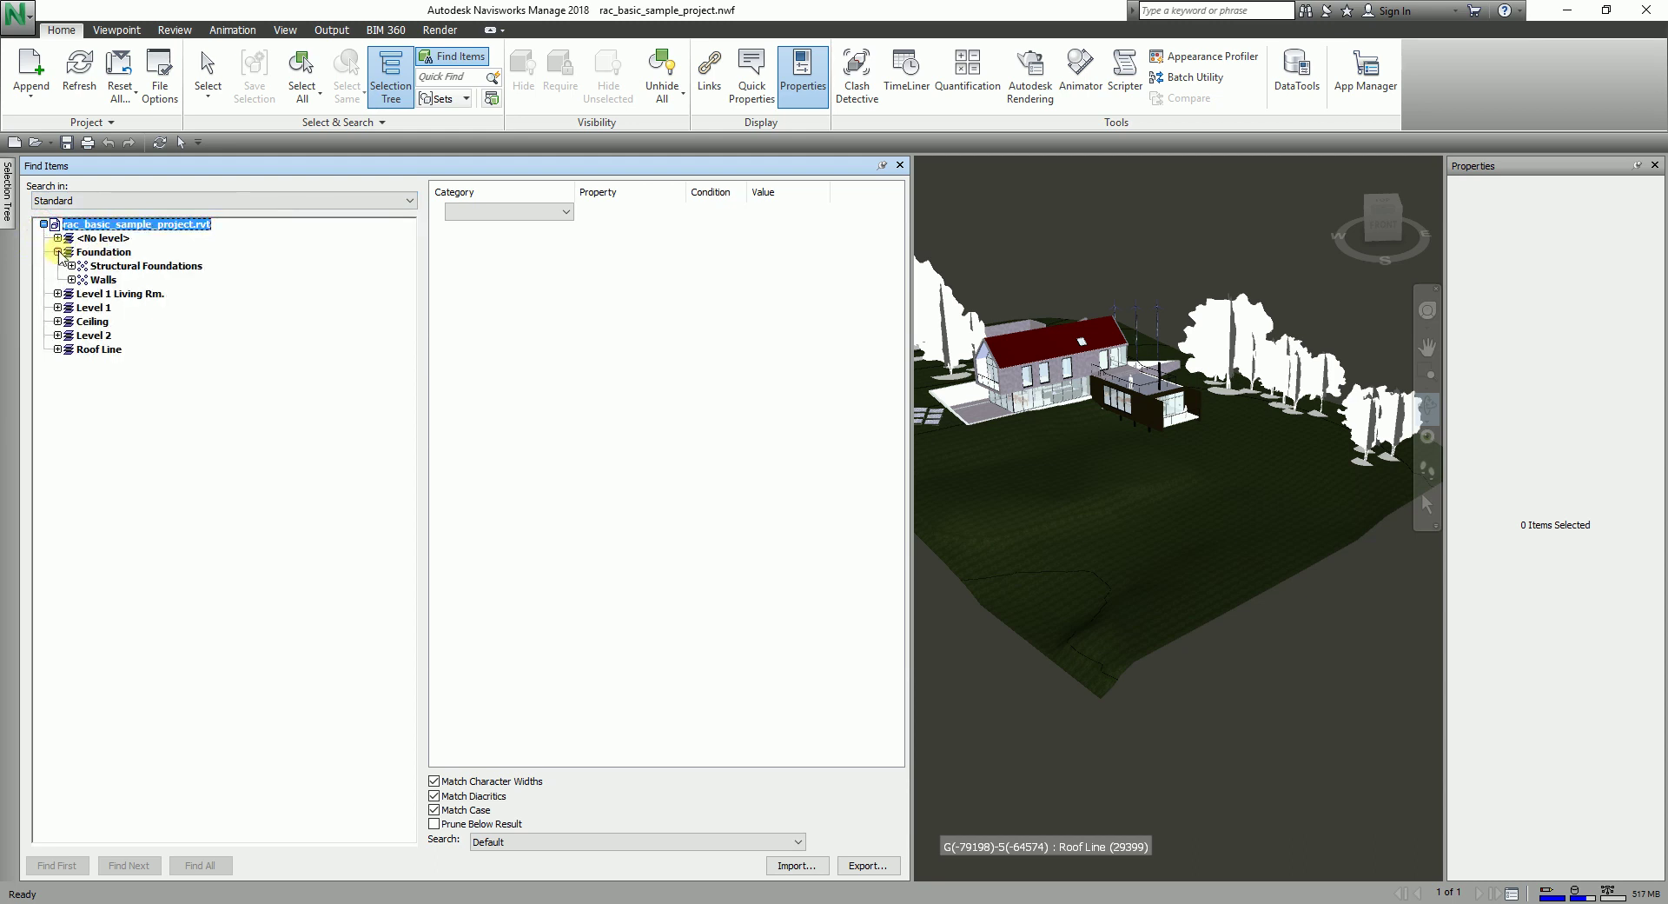
click(57, 293)
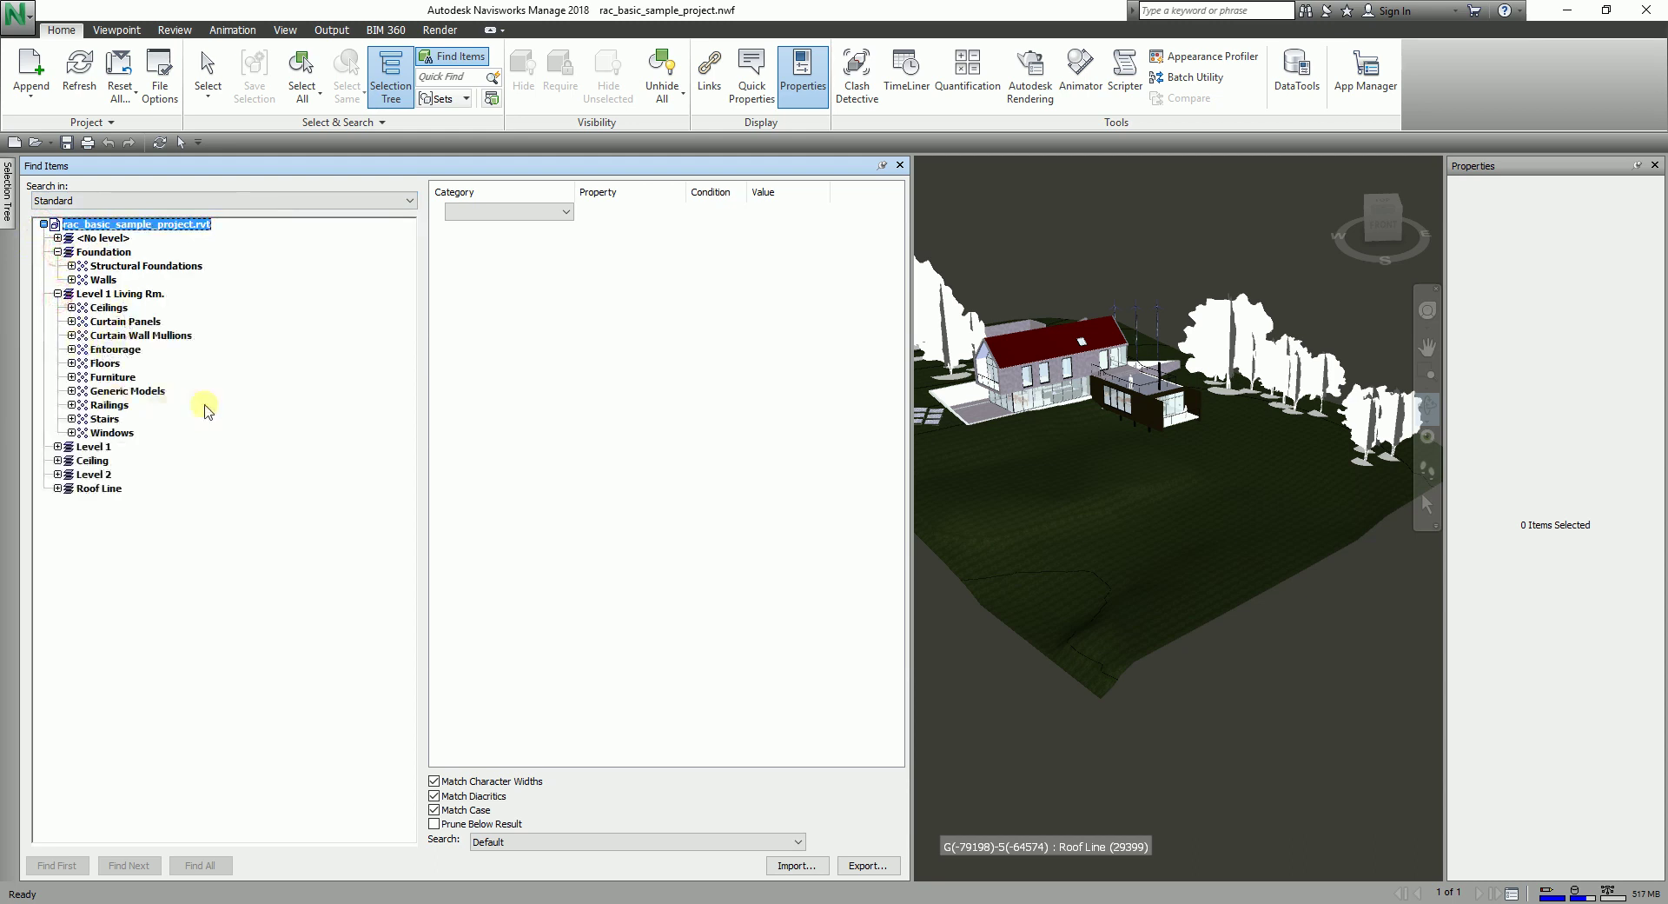
Switch the search tree to Compact and look through the levels listed under rac_basic_sample_project.rvt.
click(408, 201)
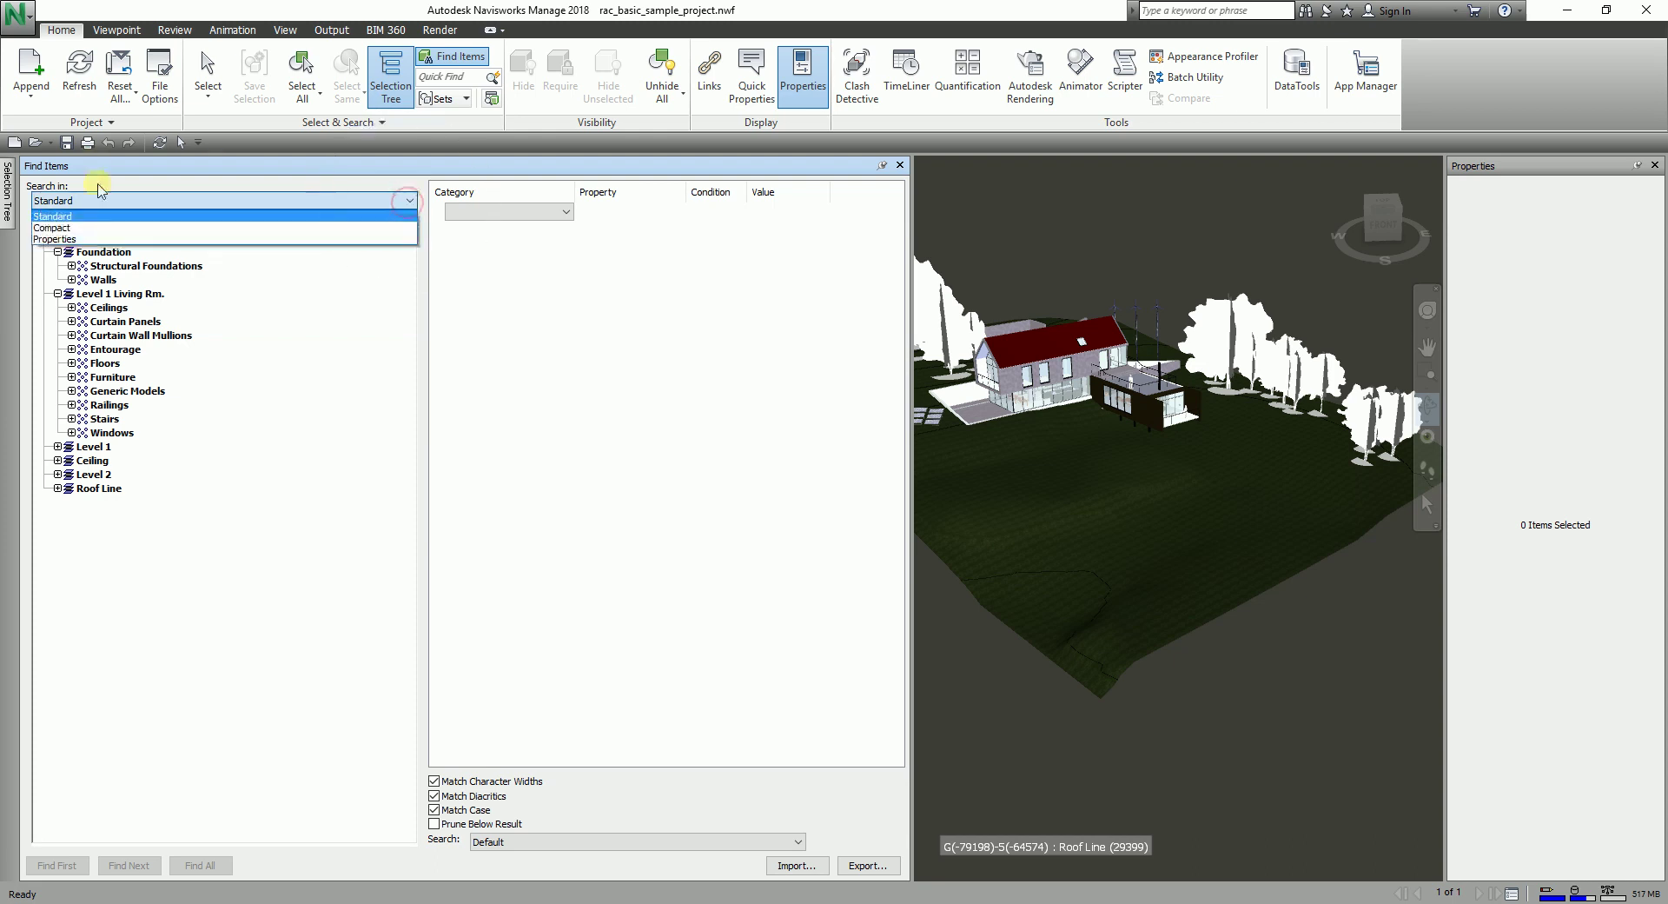
click(67, 227)
click(44, 224)
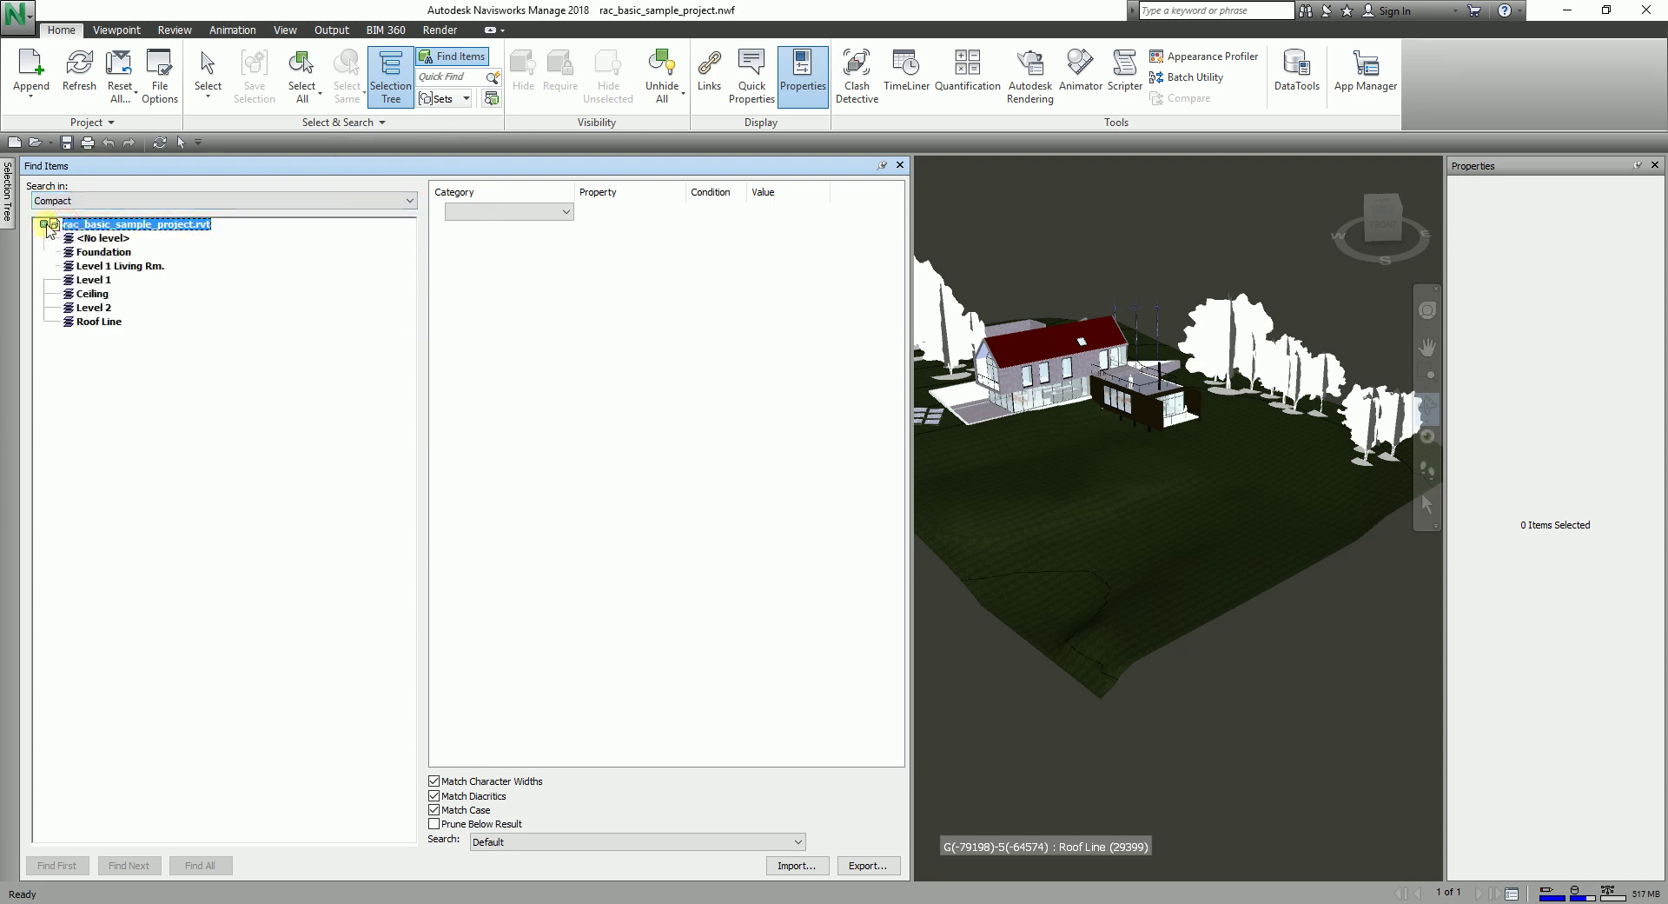
click(98, 266)
click(95, 280)
click(96, 294)
click(99, 322)
click(99, 266)
click(100, 252)
click(103, 237)
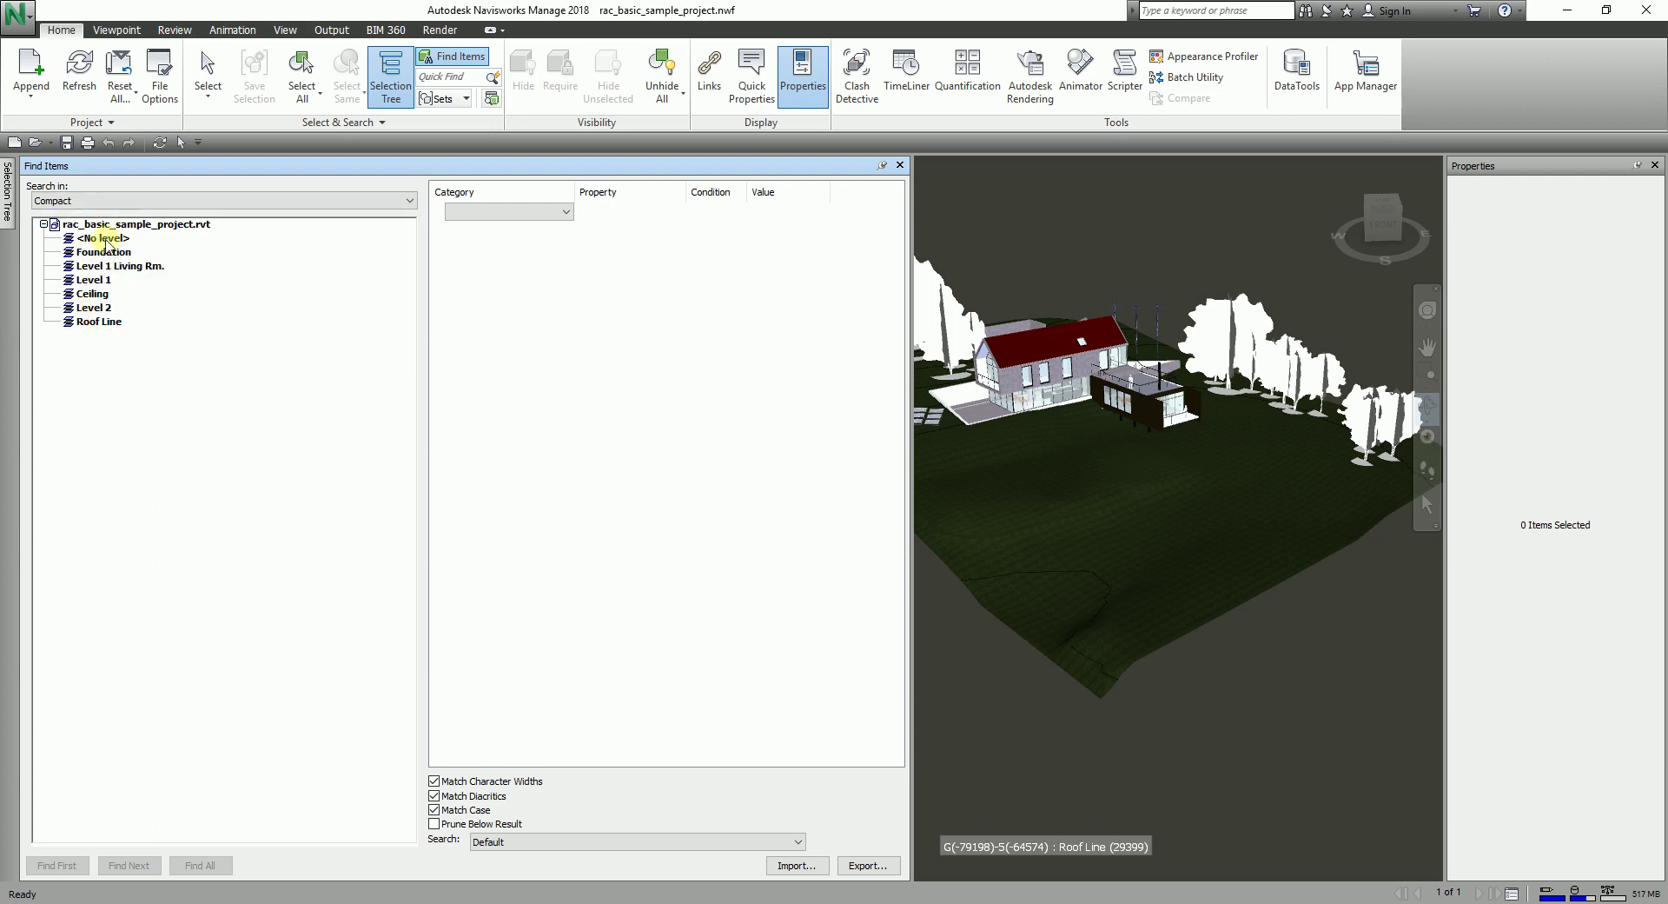
click(102, 281)
View the search tree by Properties, and return it to Standard with rac_basic_sample_project.rvt selected as the search scope.
click(189, 201)
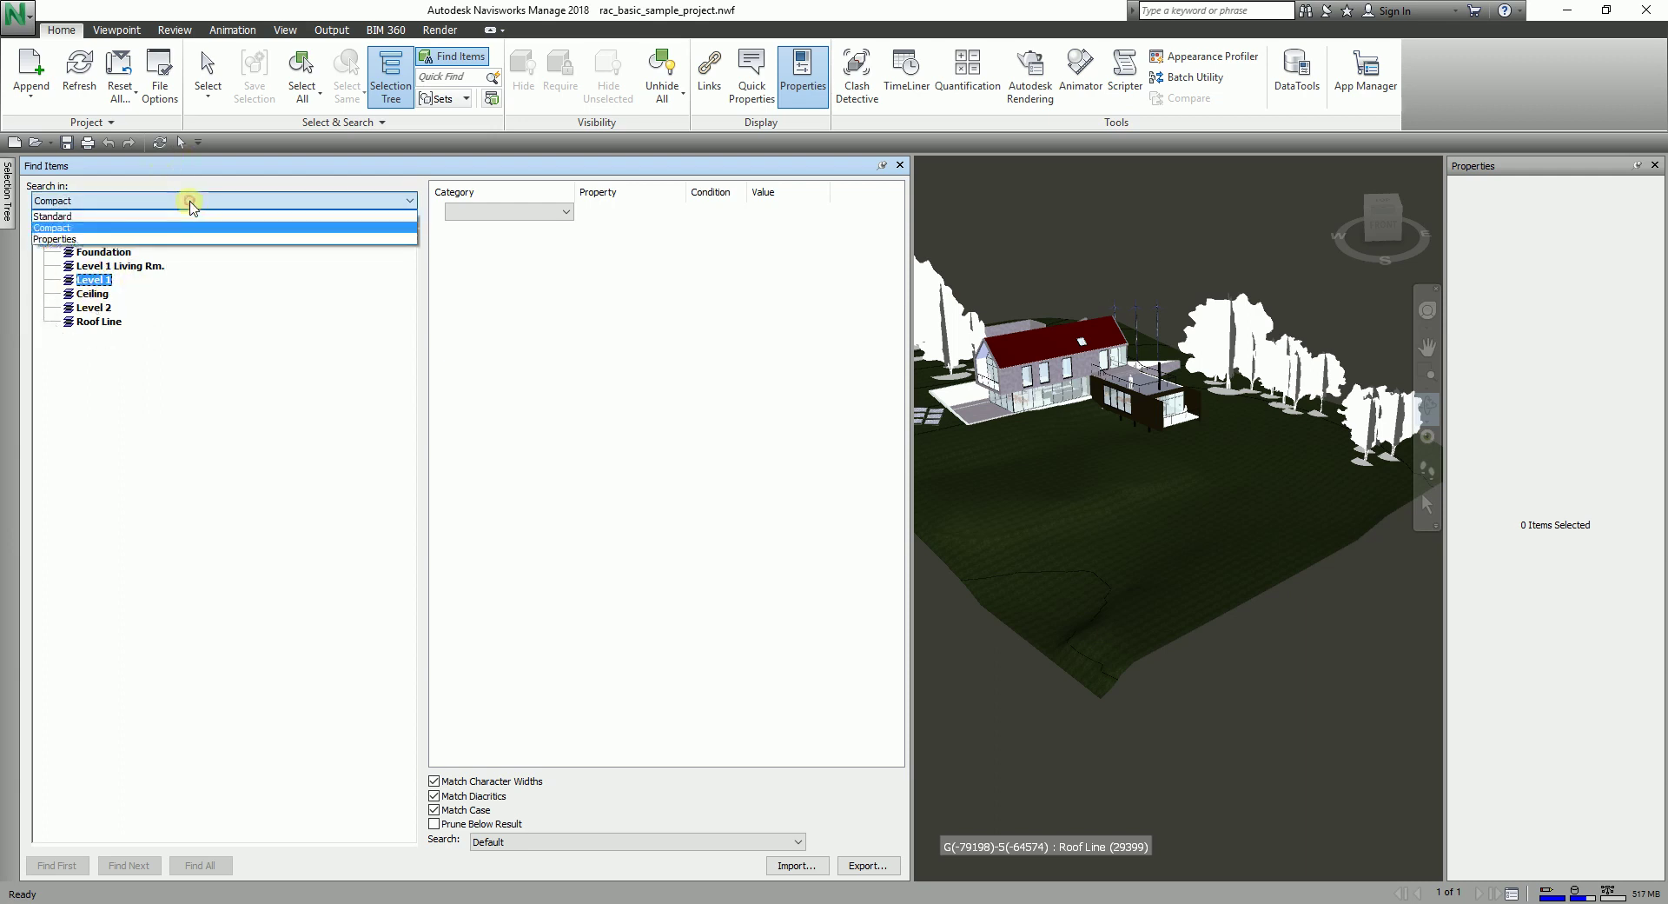
click(88, 240)
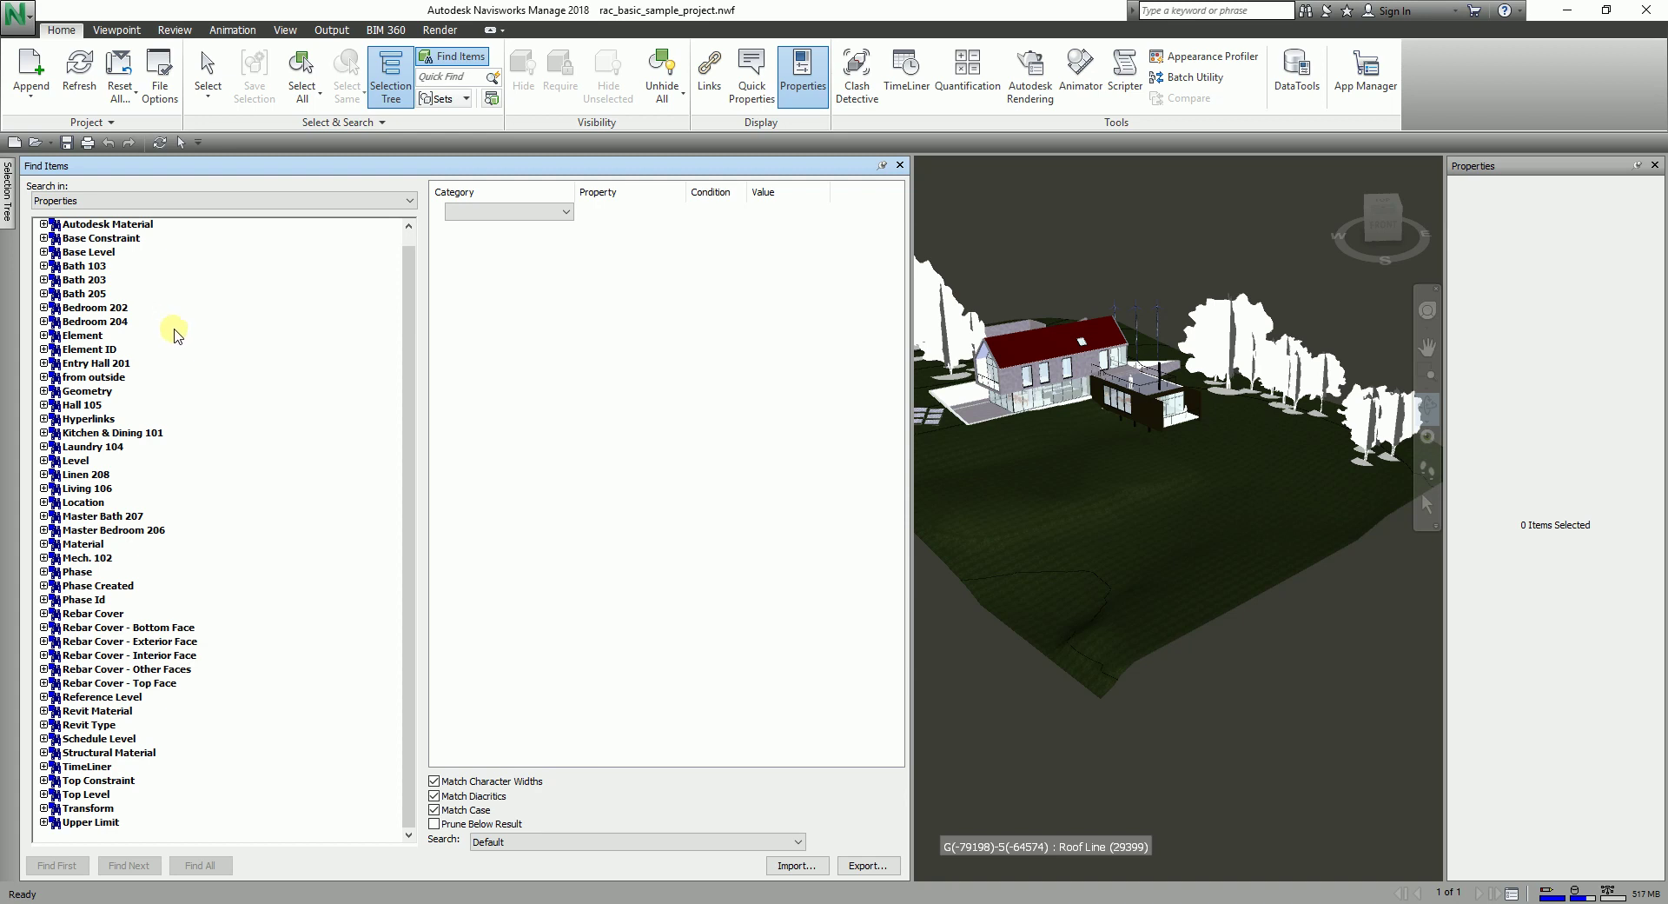
click(251, 200)
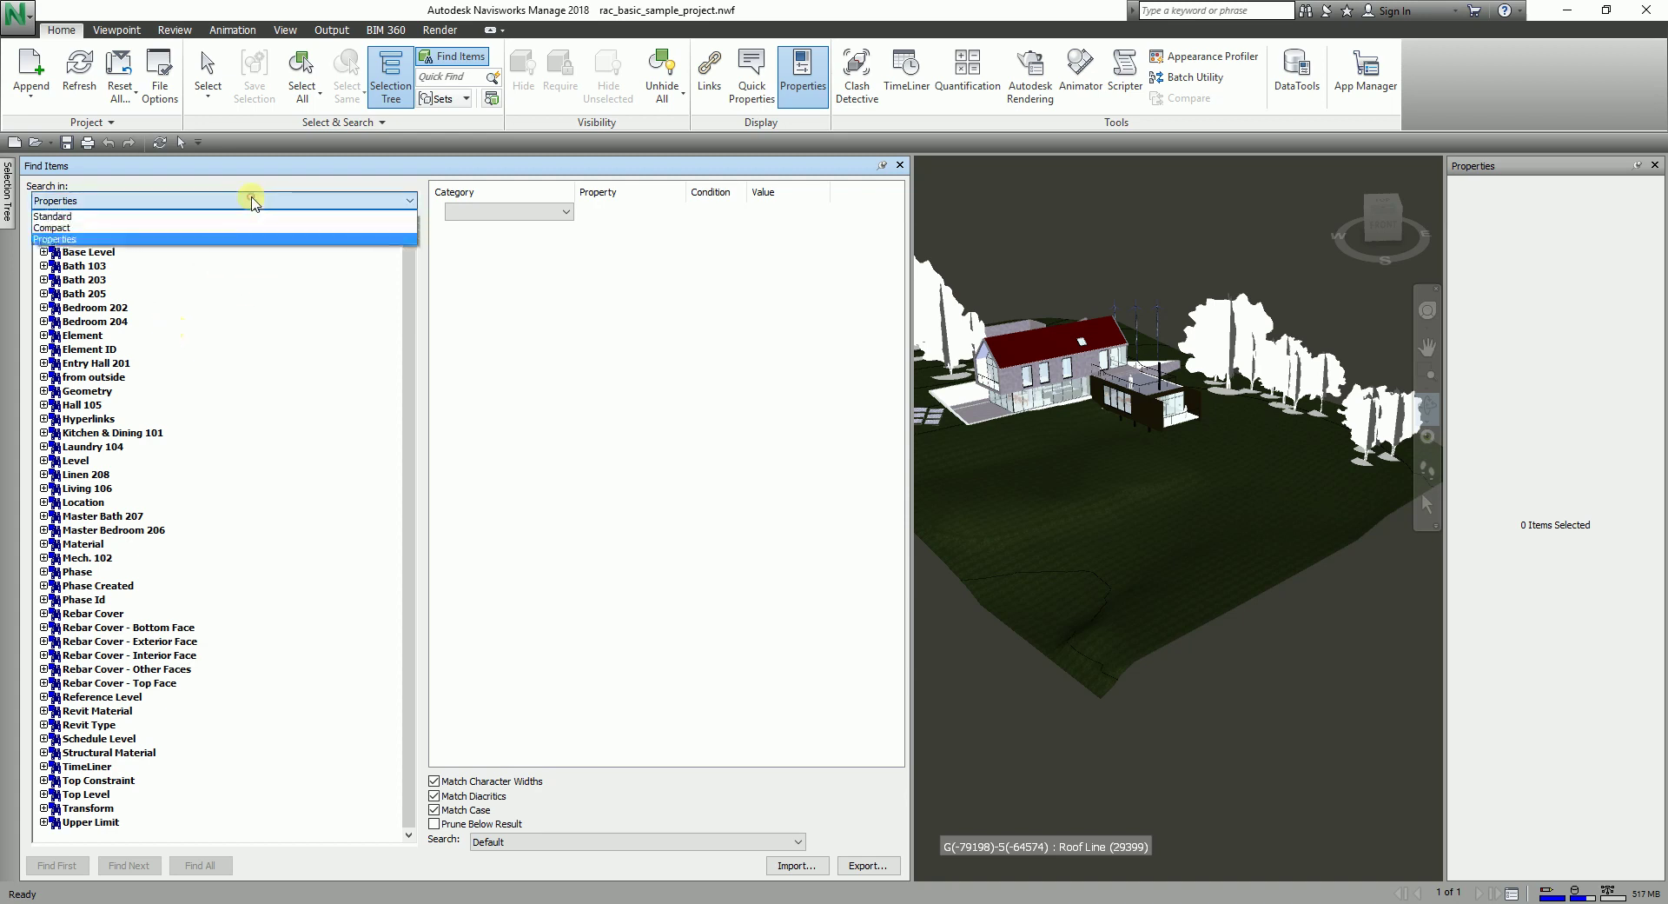
click(78, 215)
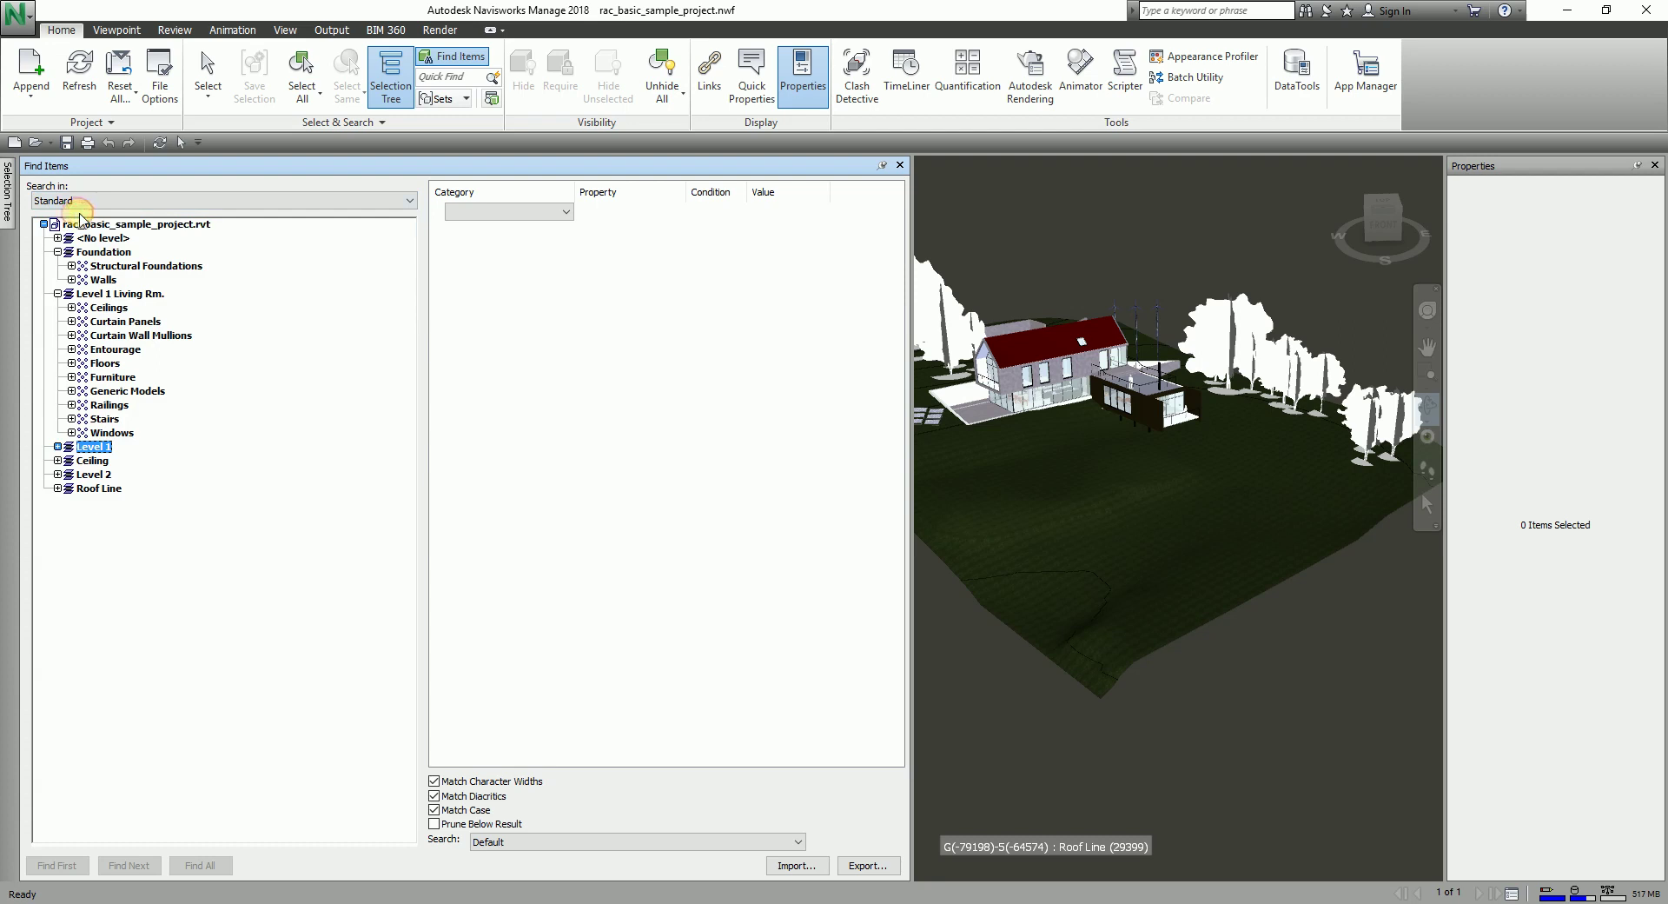
click(79, 223)
Define a search condition with category Item, property Material, condition Contains and value Metal - Aluminum.
click(551, 214)
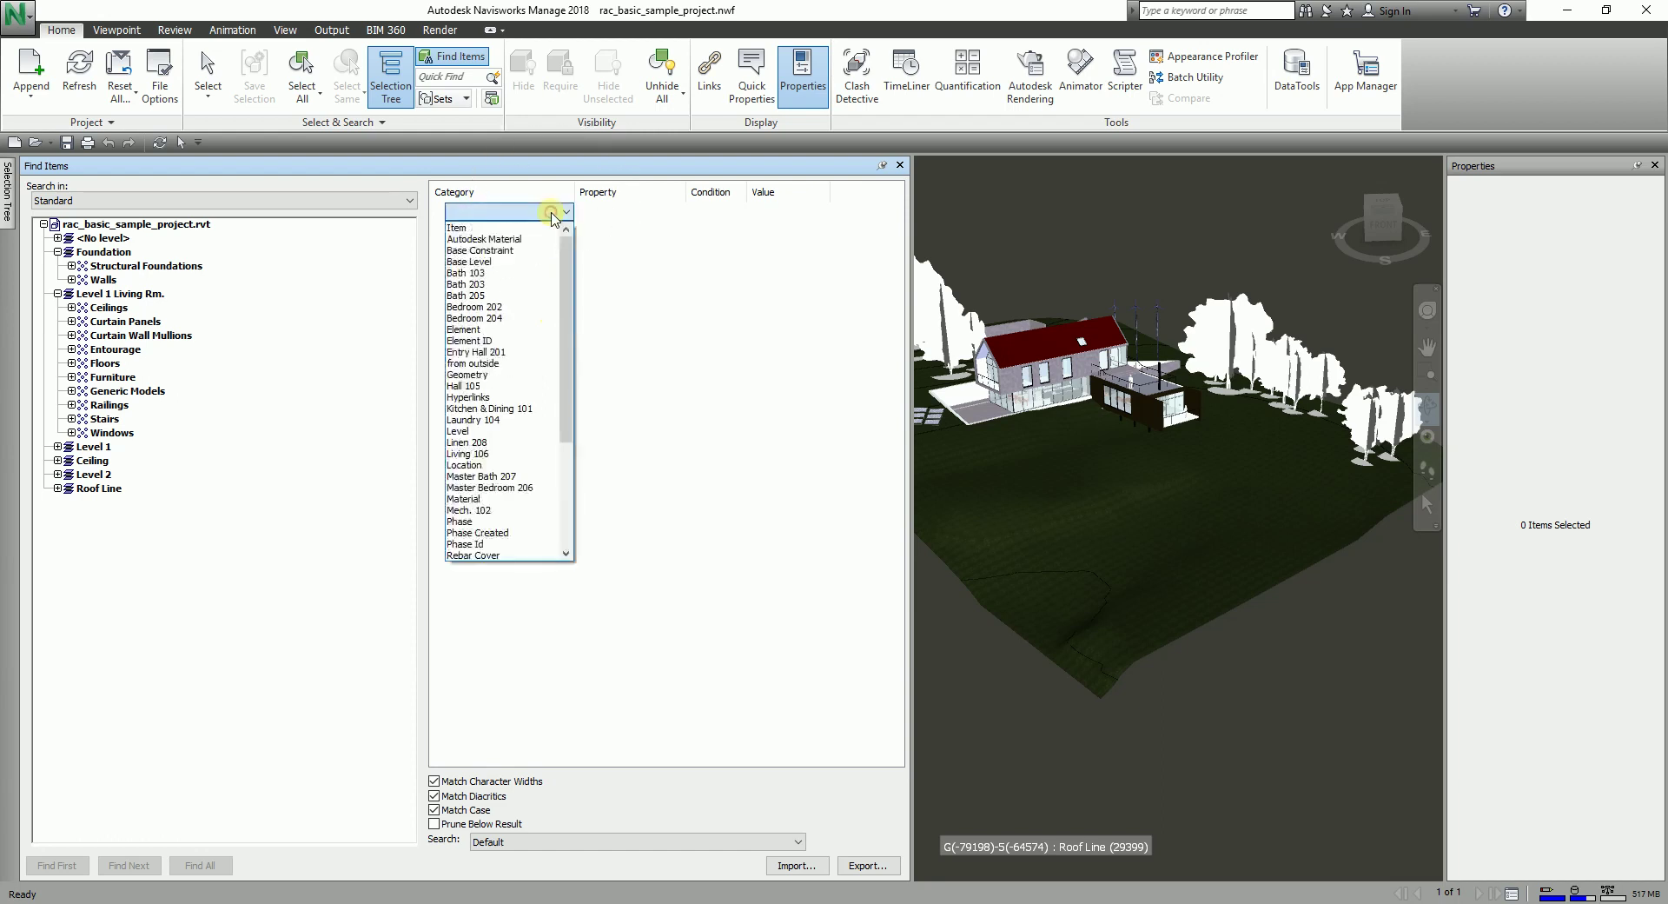
click(470, 230)
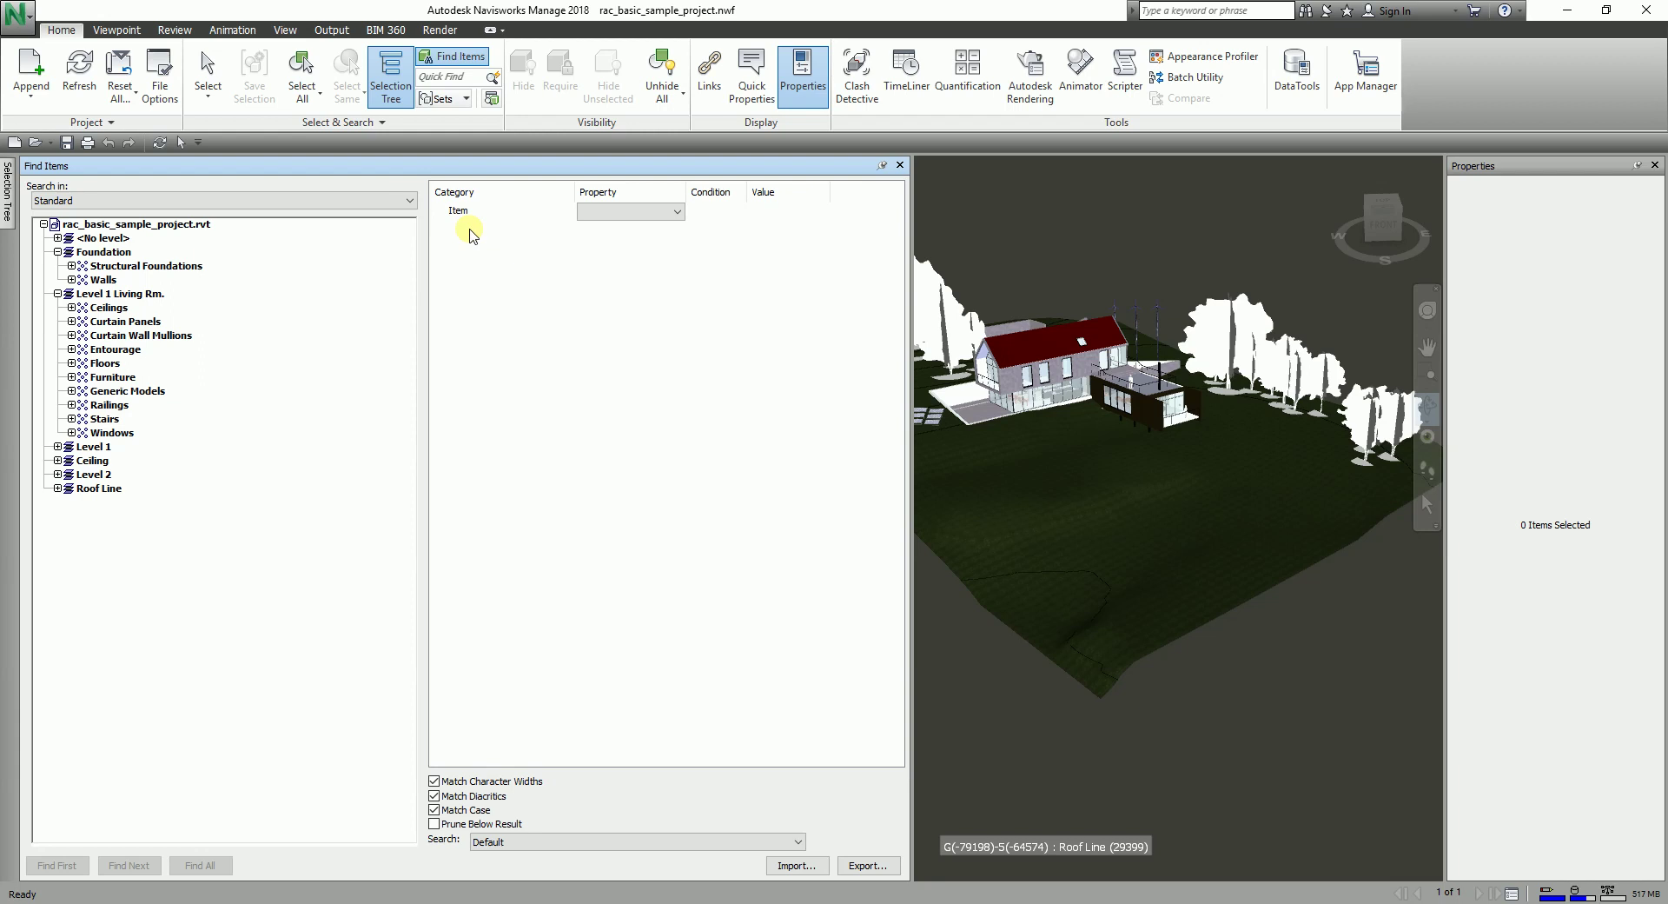
click(678, 212)
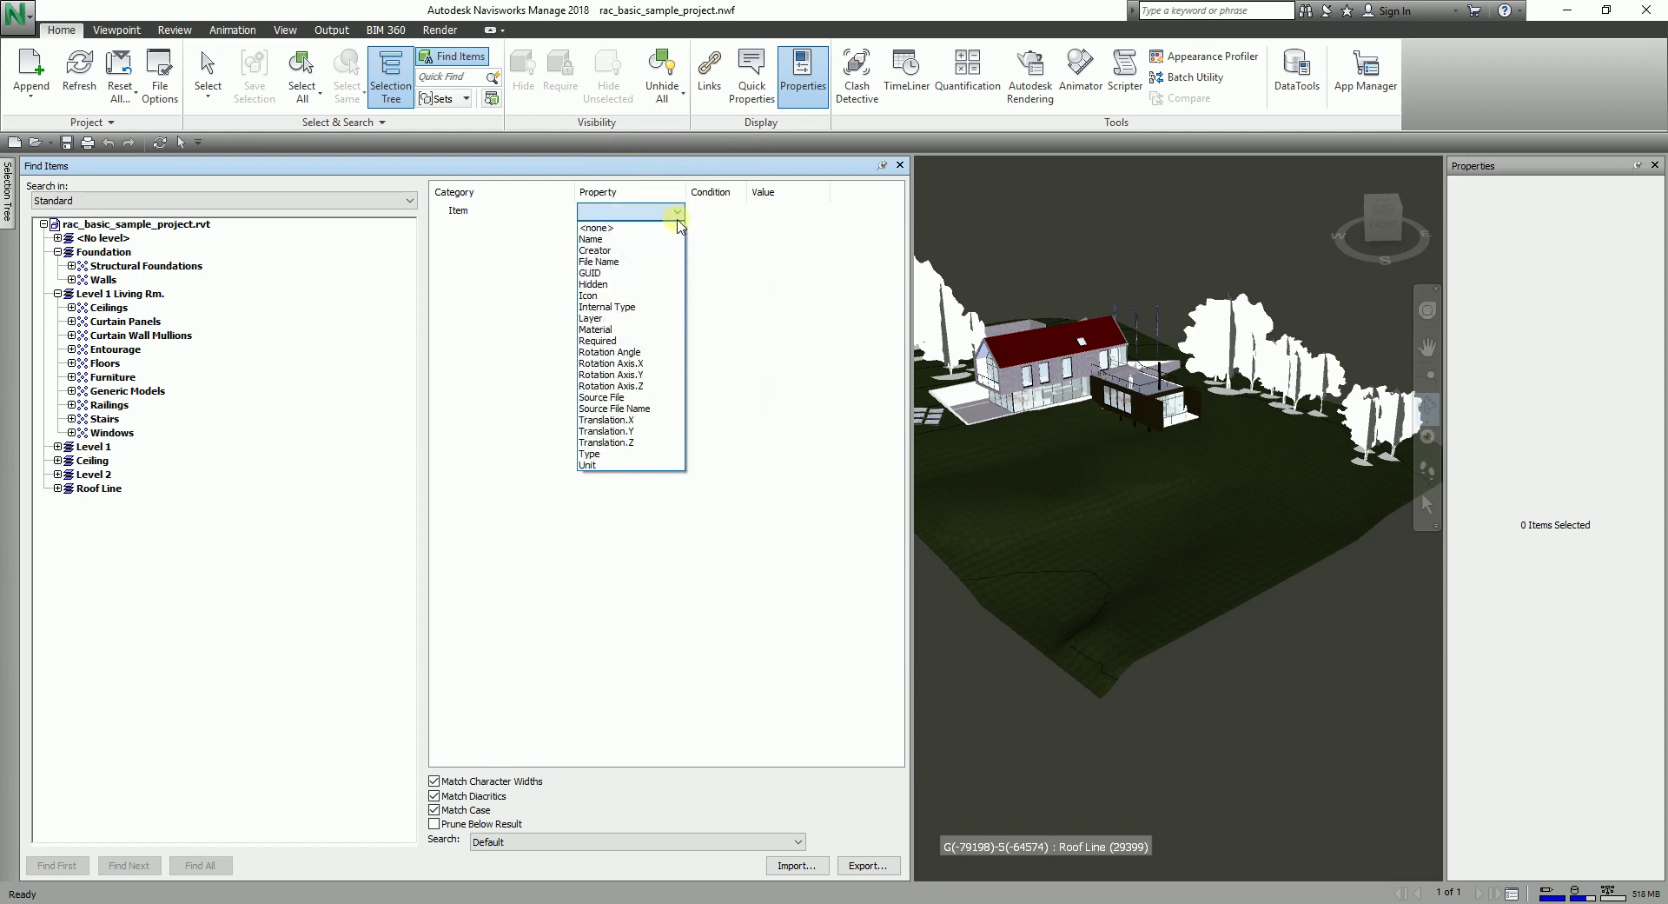
click(597, 331)
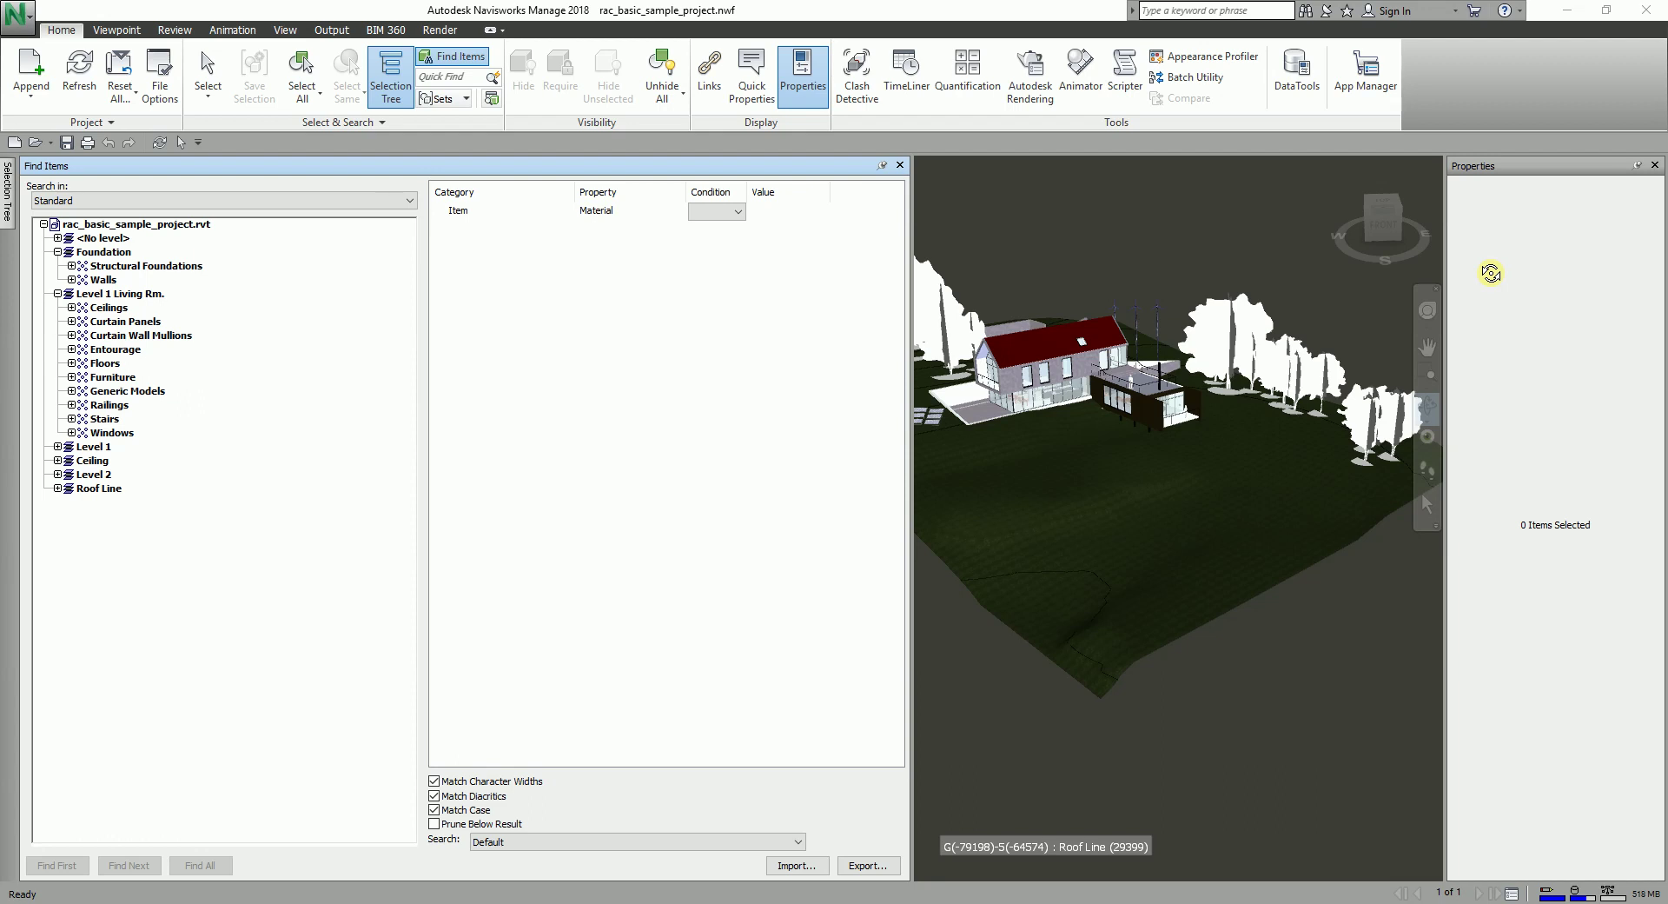
click(737, 211)
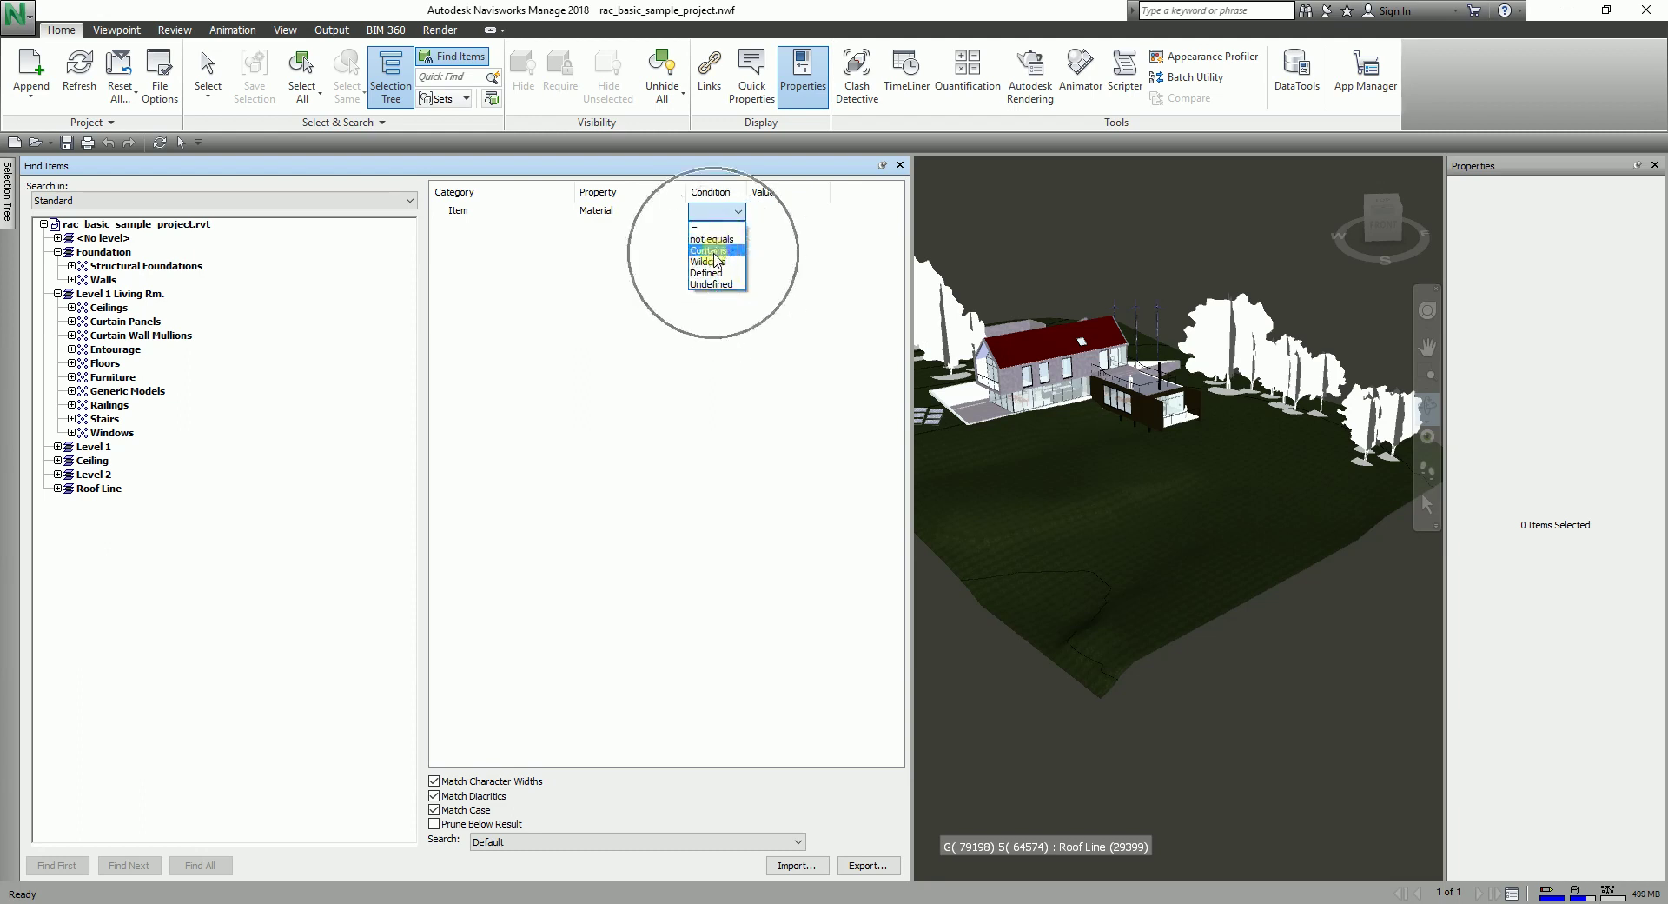
click(711, 250)
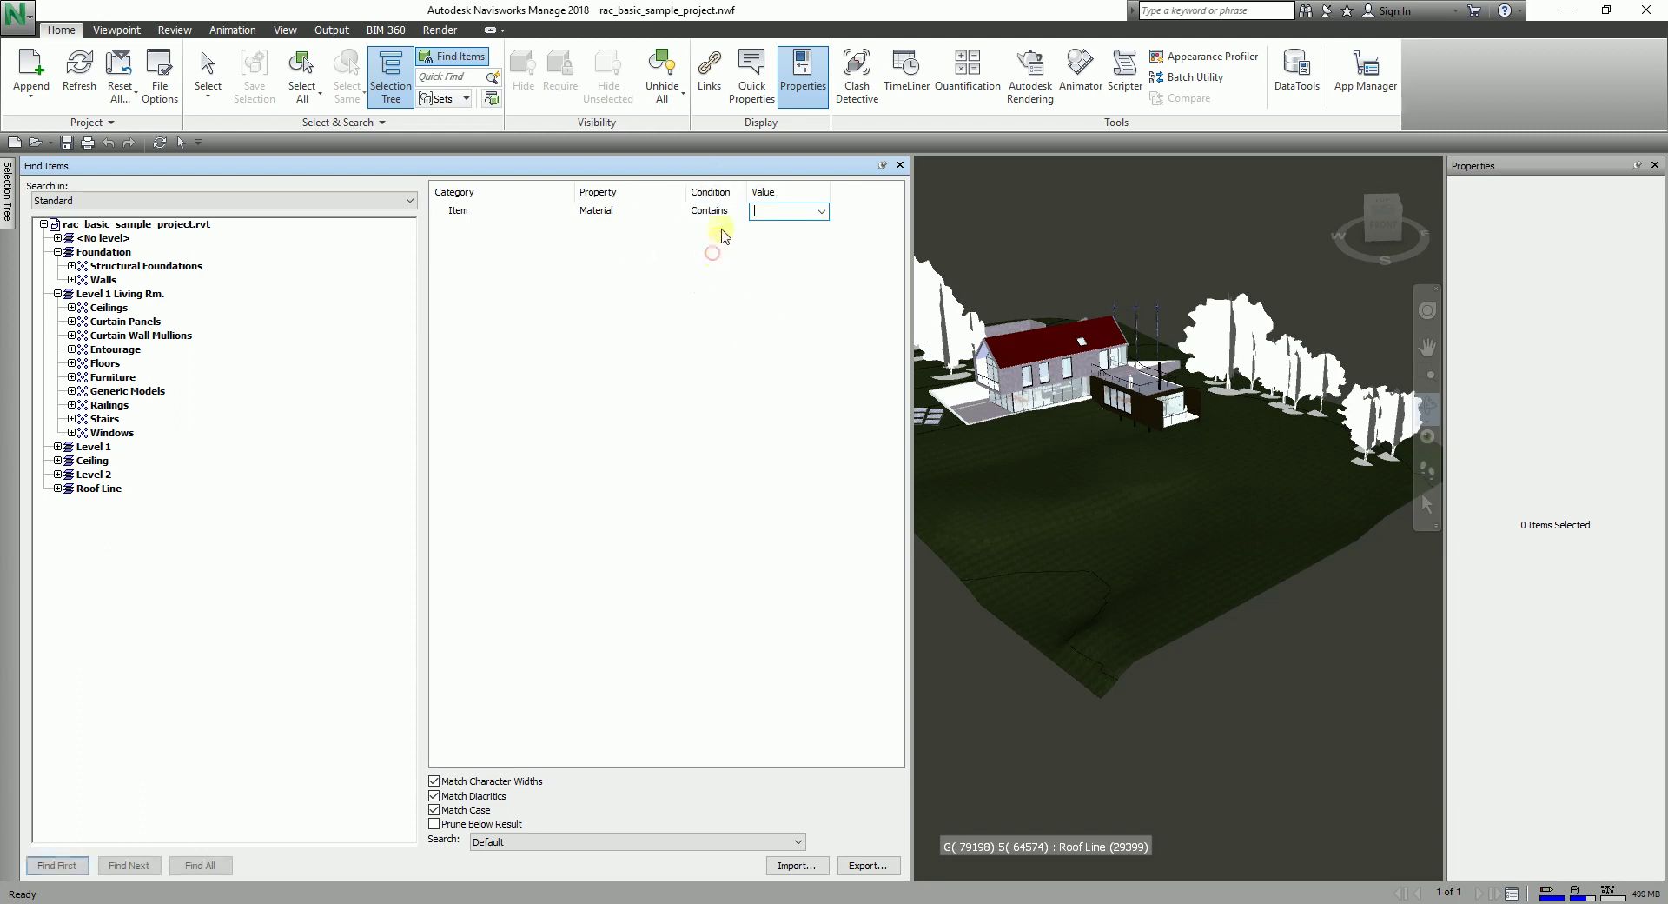
click(822, 214)
drag(822, 262, 826, 383)
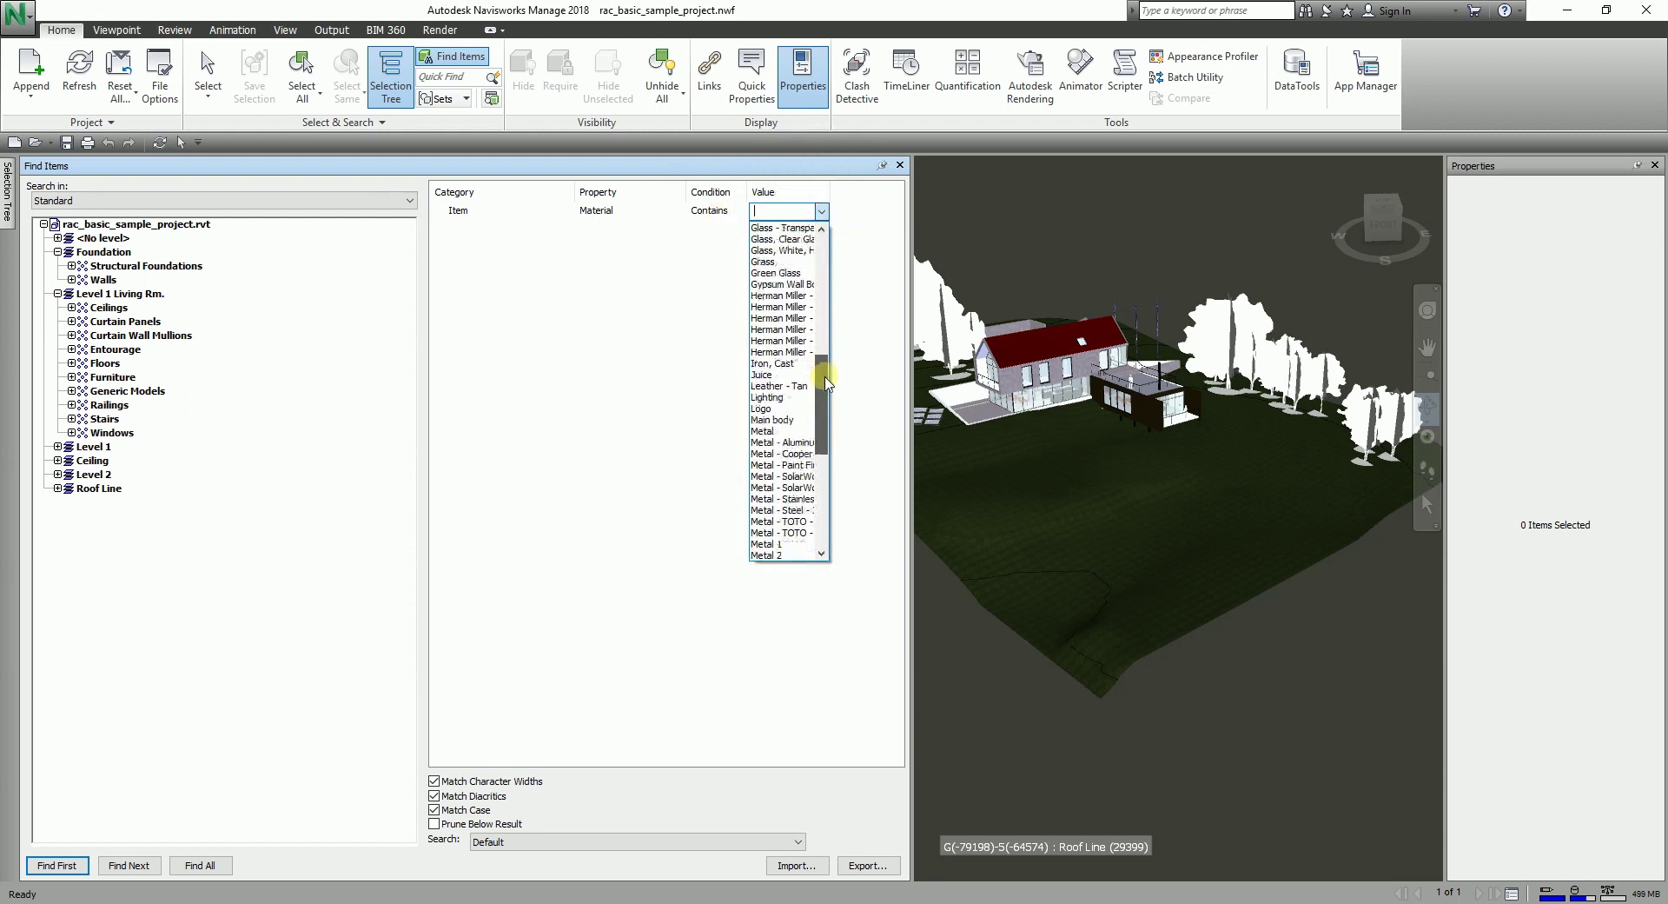
click(780, 444)
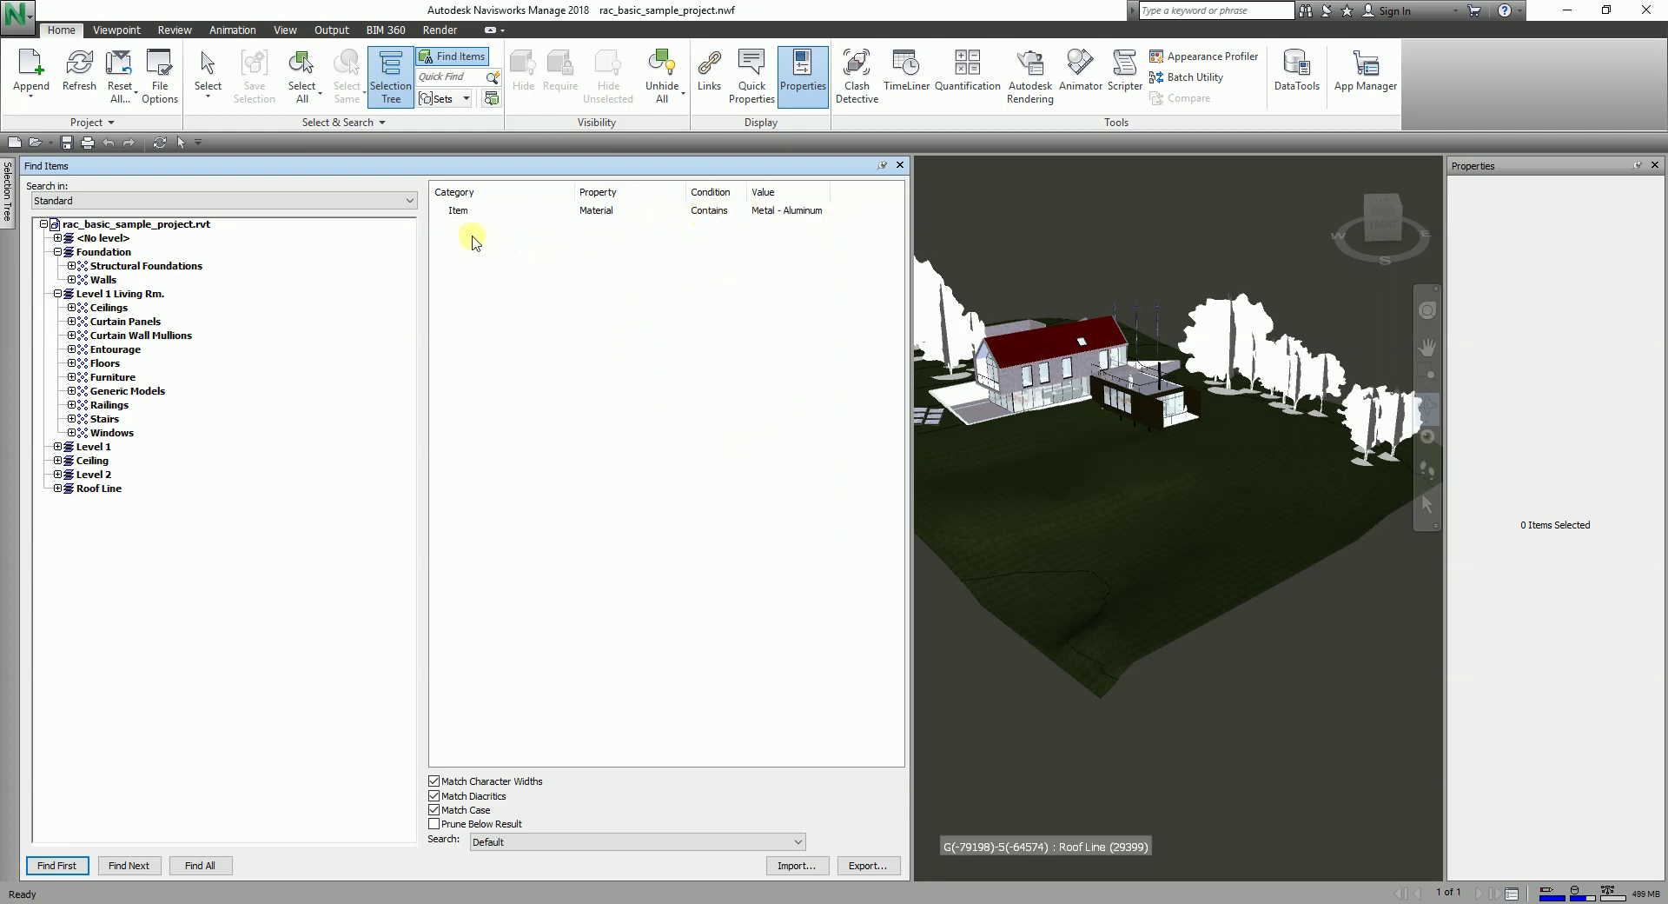
click(466, 226)
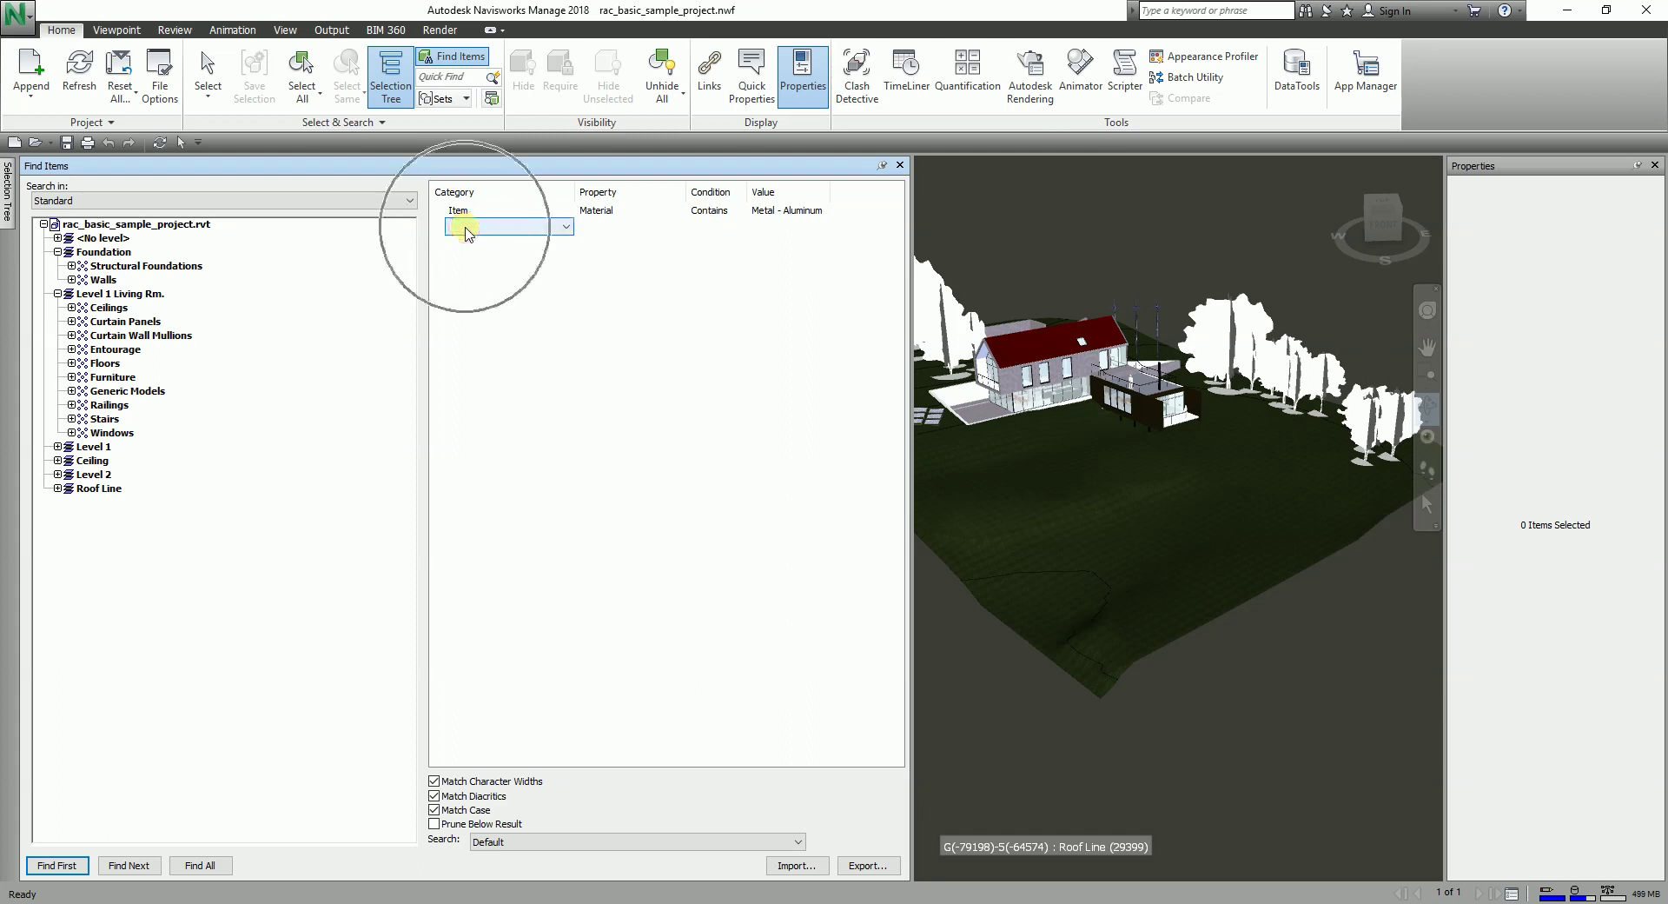
click(565, 227)
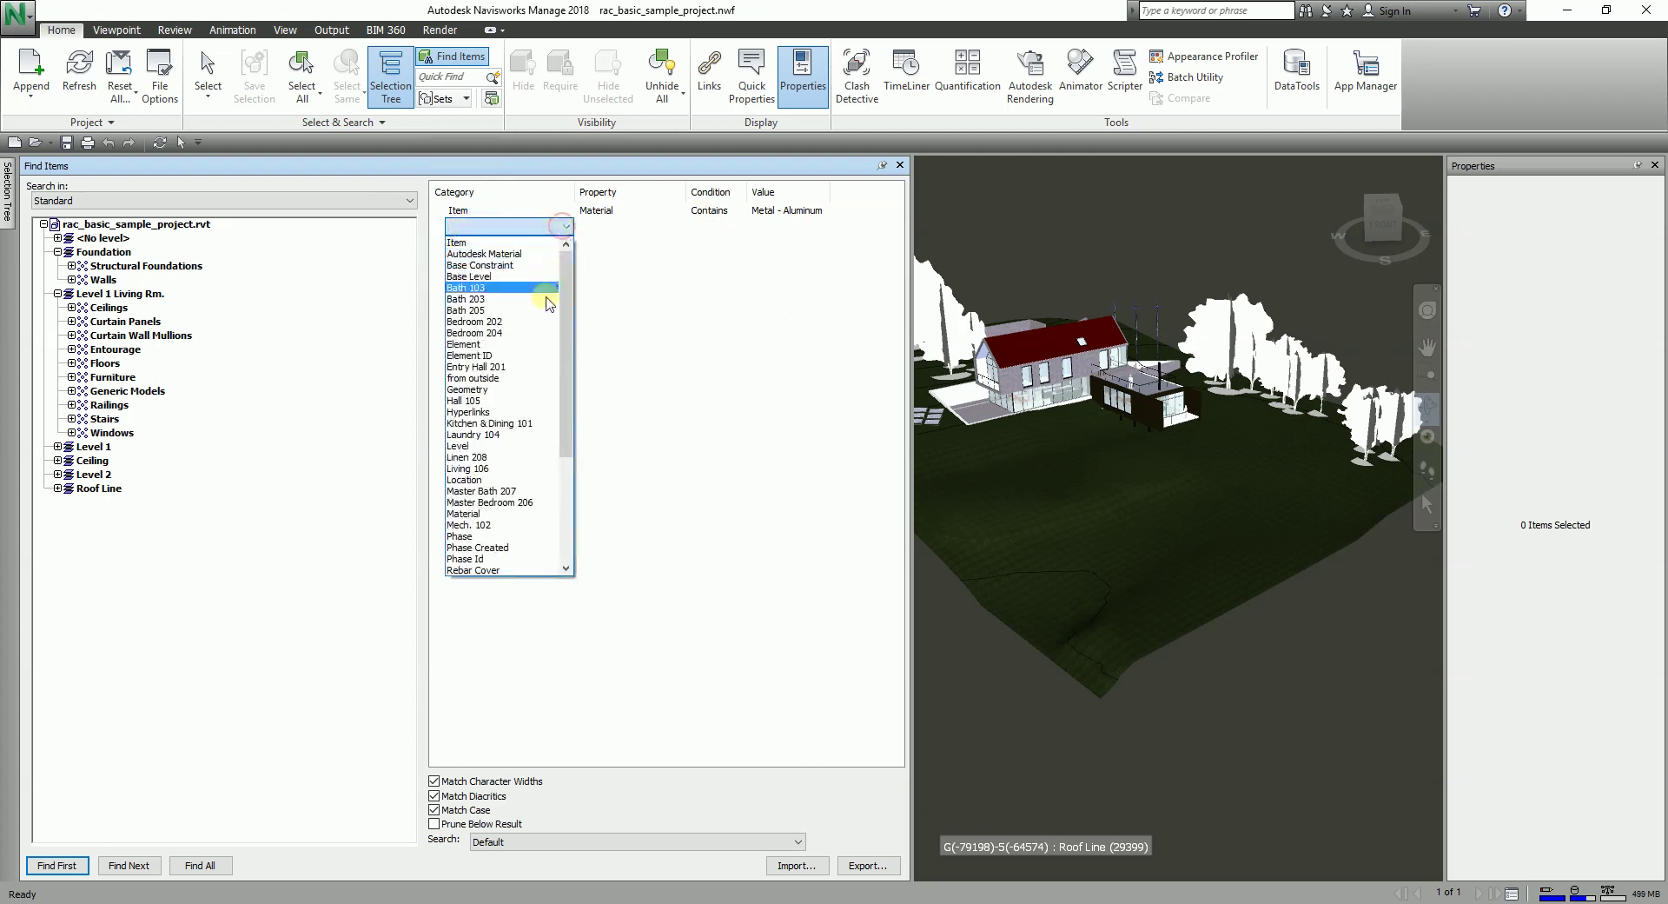
click(641, 311)
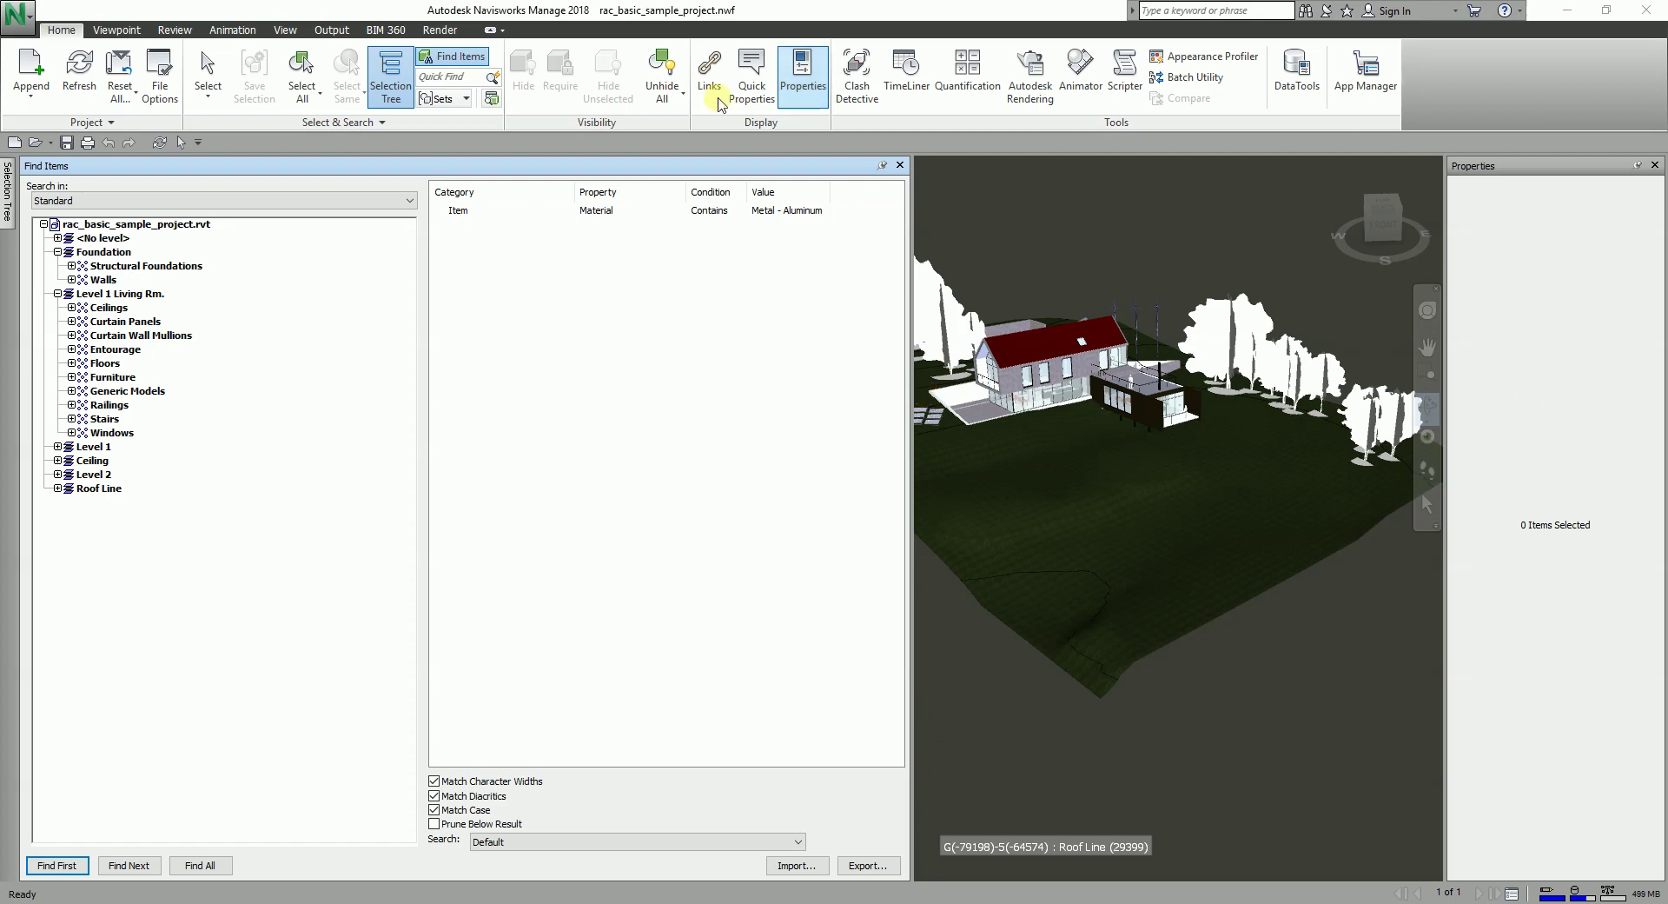
Set the empty second search condition to ignore string value case.
click(497, 308)
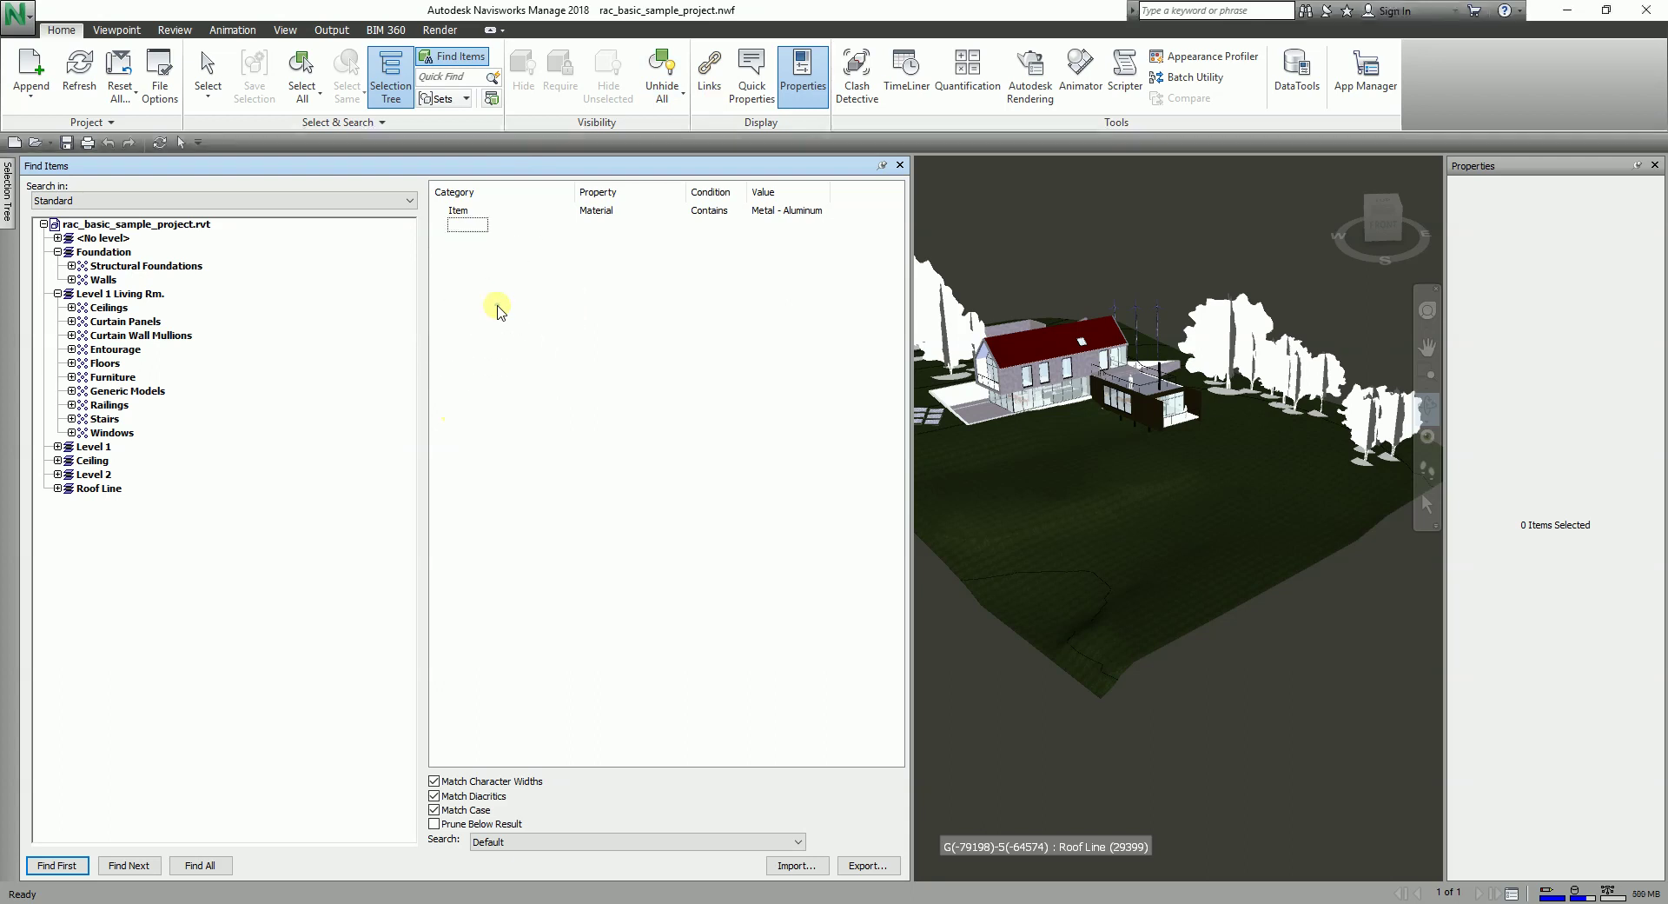
right_click(497, 308)
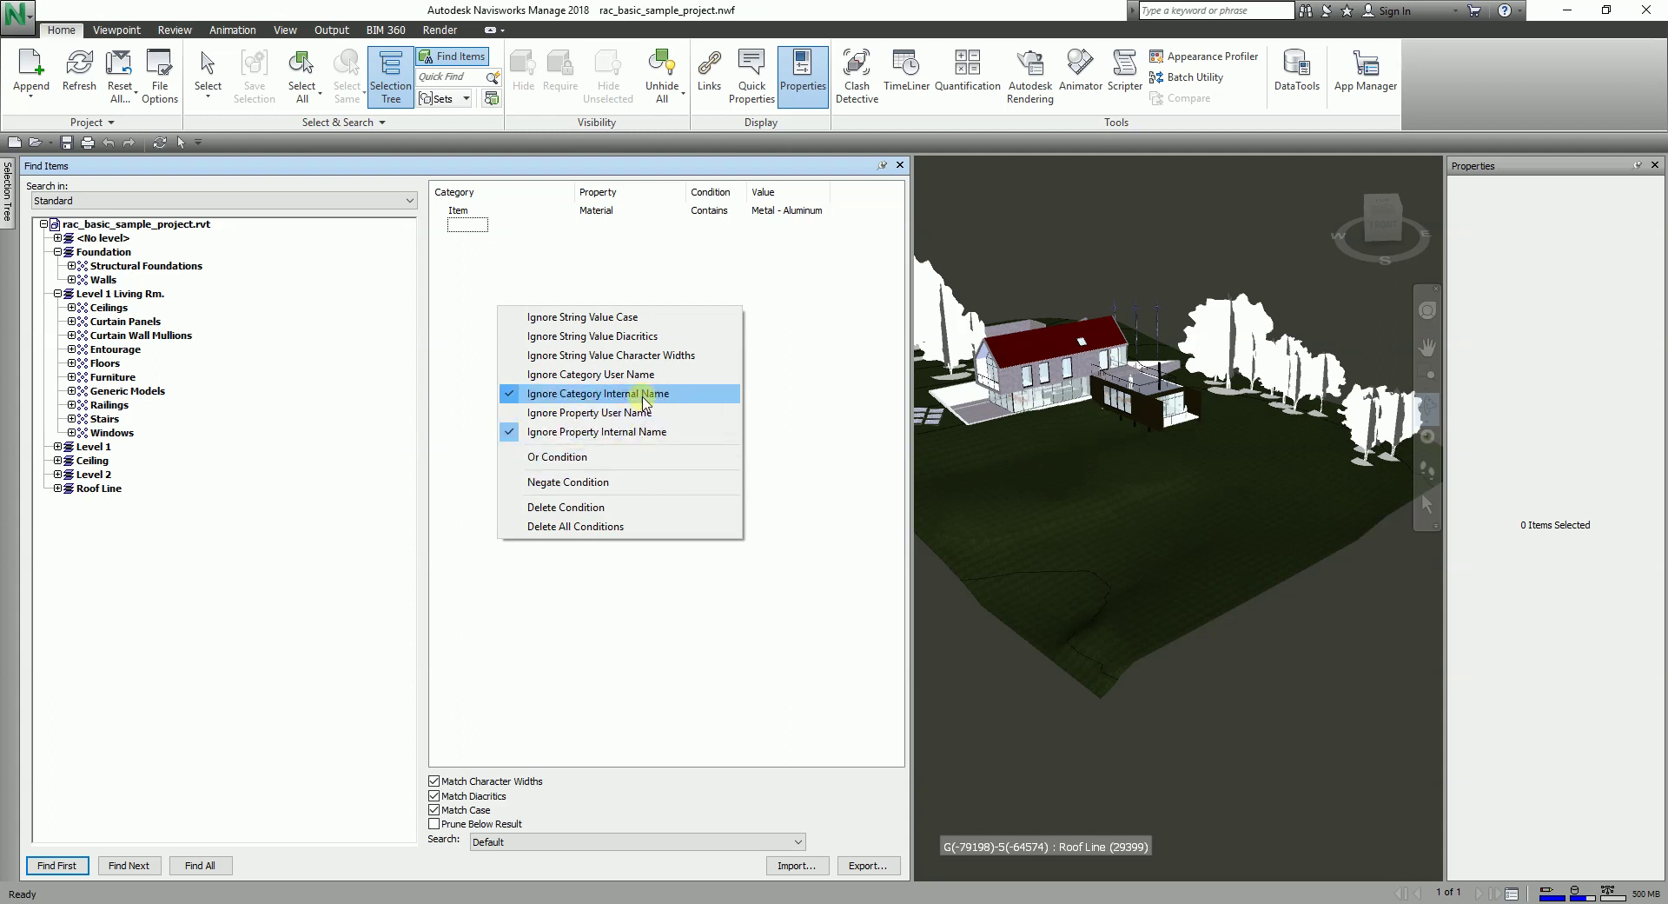
click(594, 319)
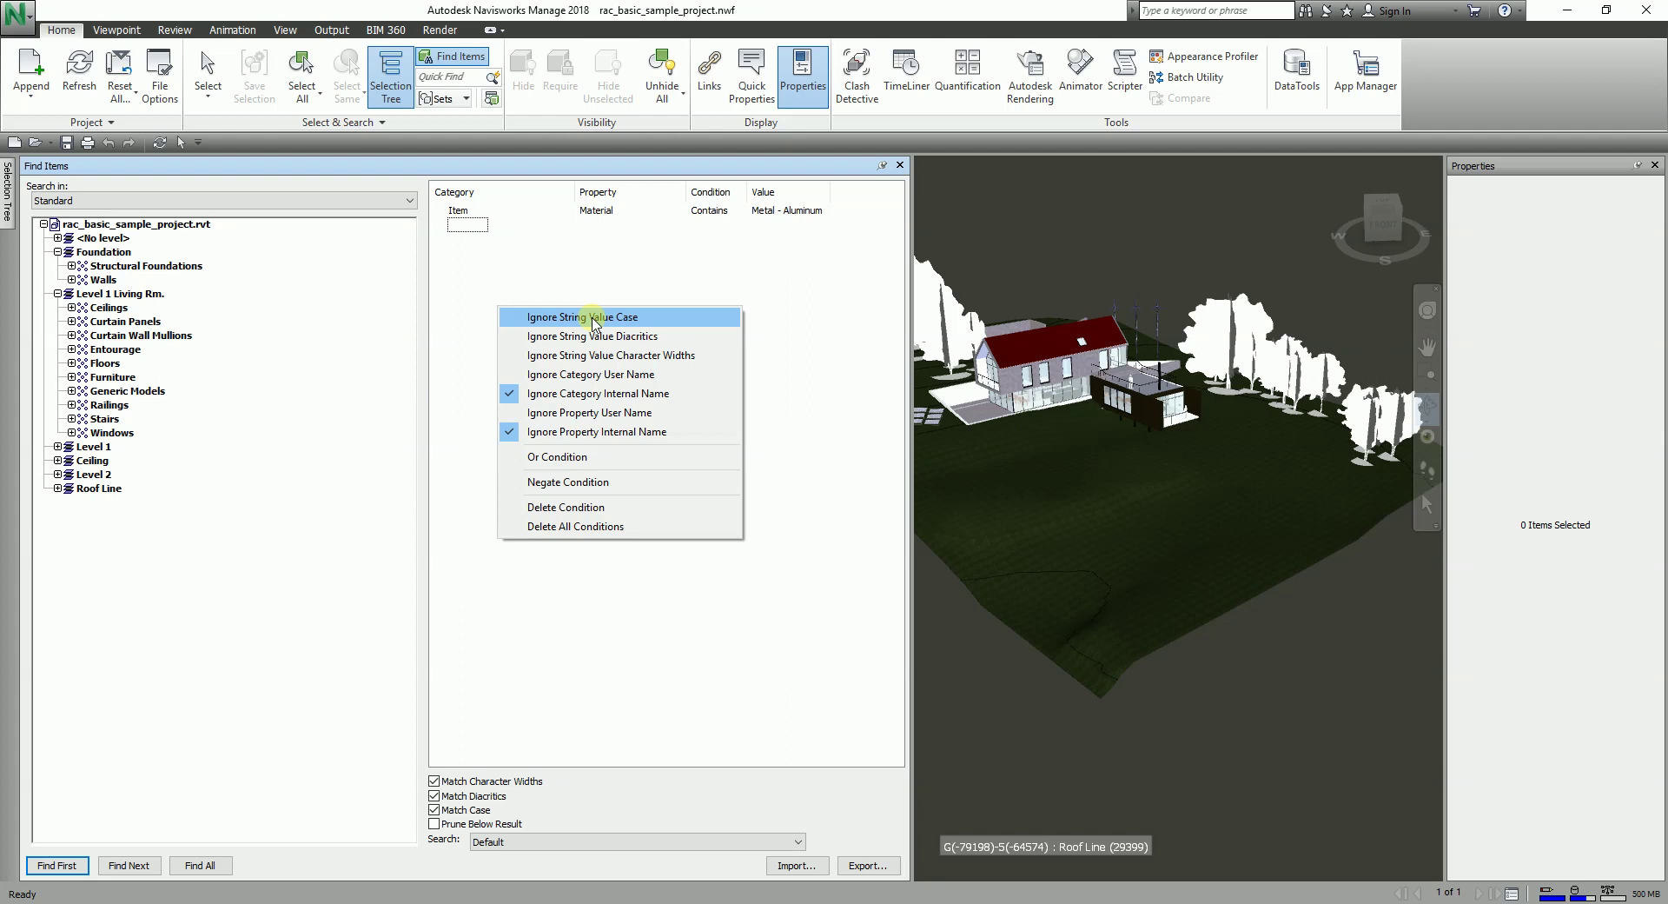
click(593, 320)
click(593, 320)
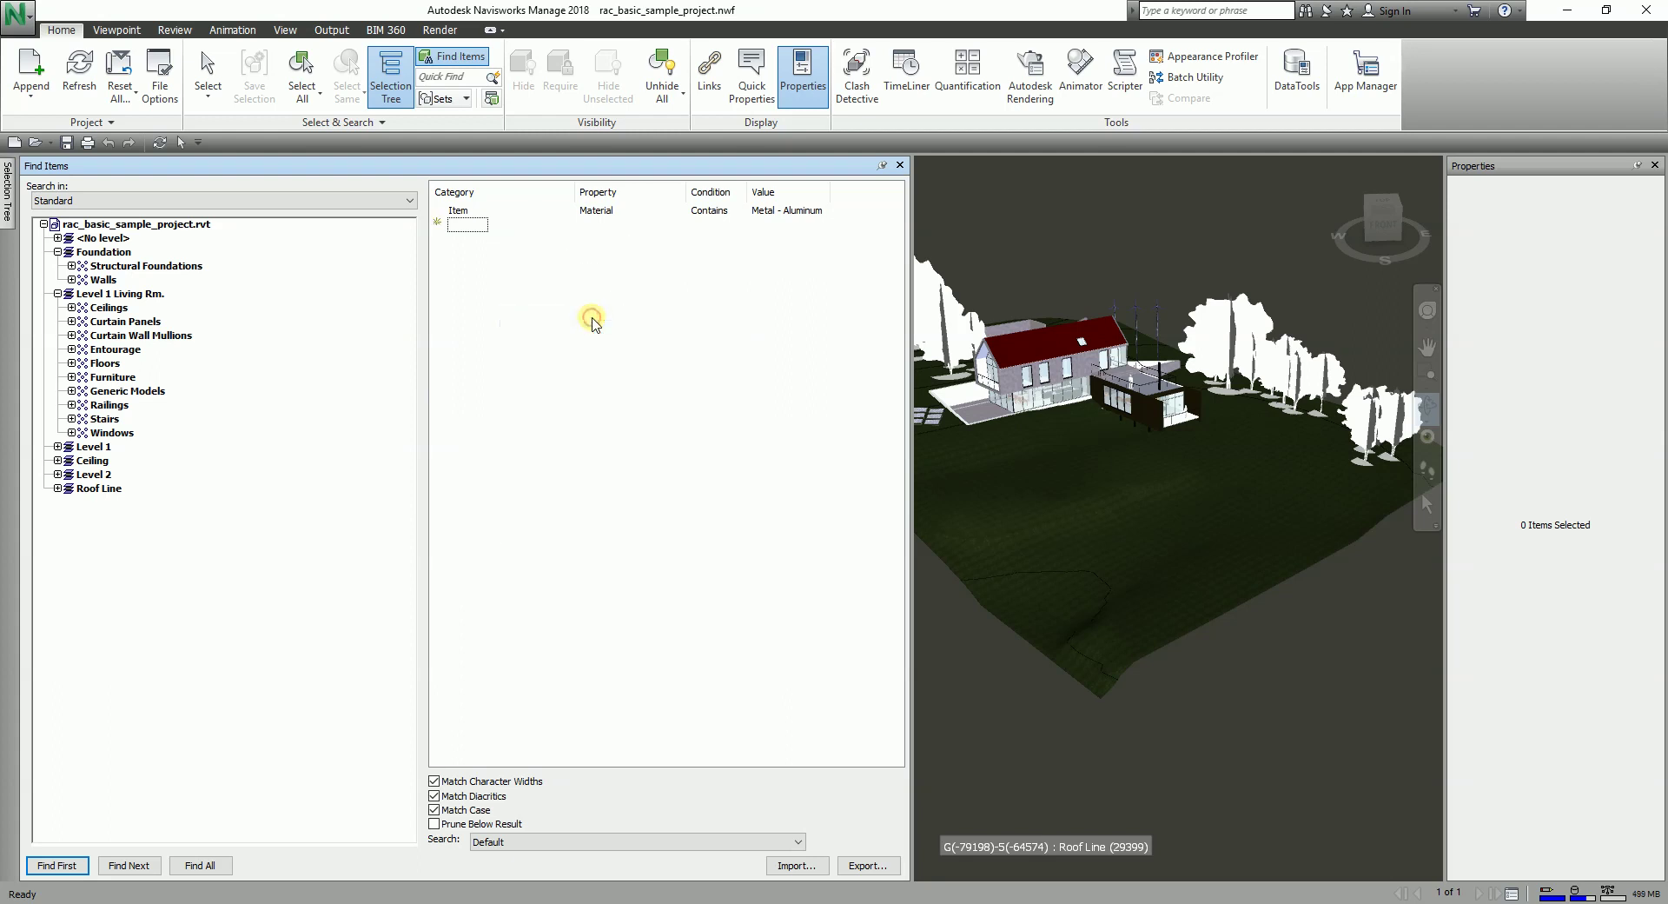
Look through the category choices for the empty second search condition, and delete that condition.
click(483, 224)
click(526, 226)
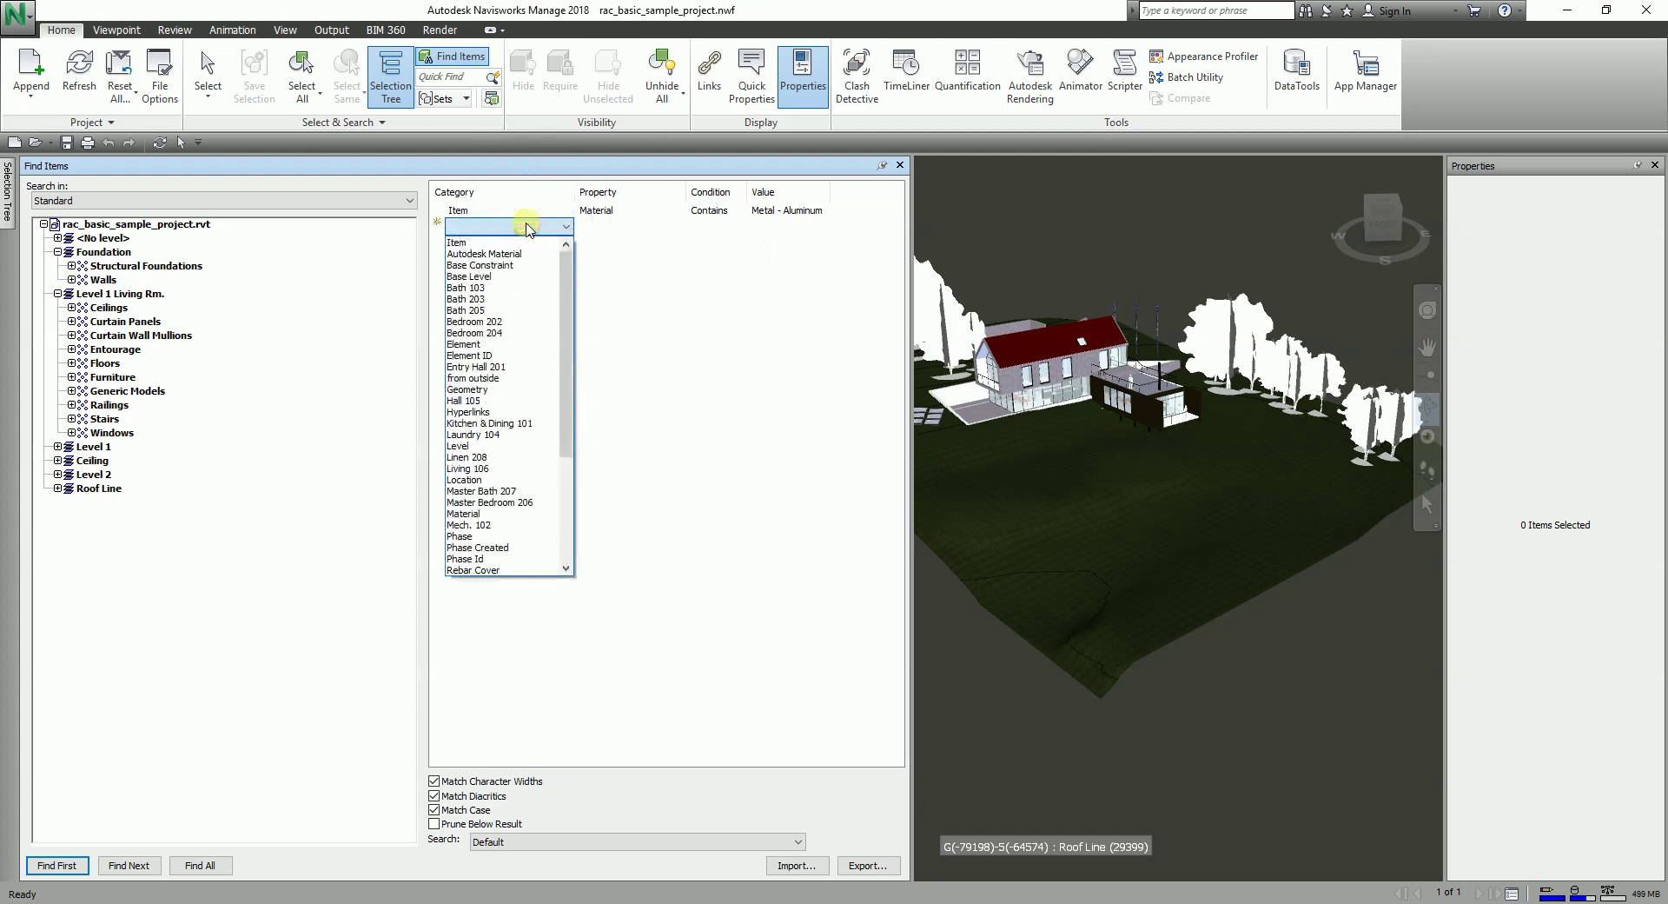
click(691, 278)
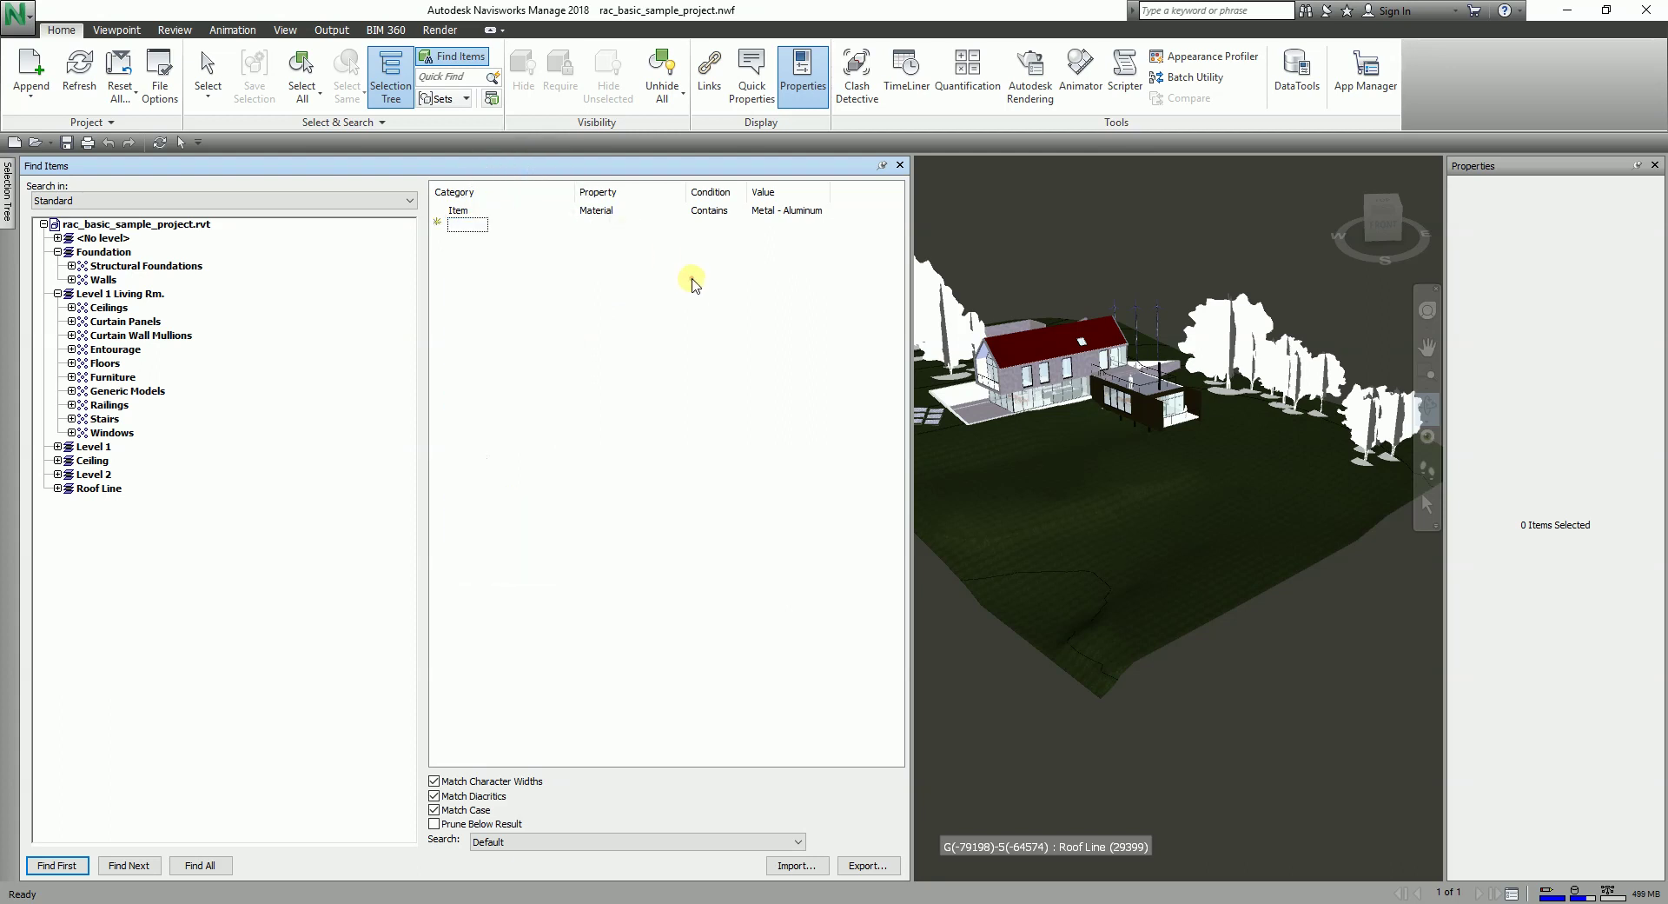
right_click(446, 228)
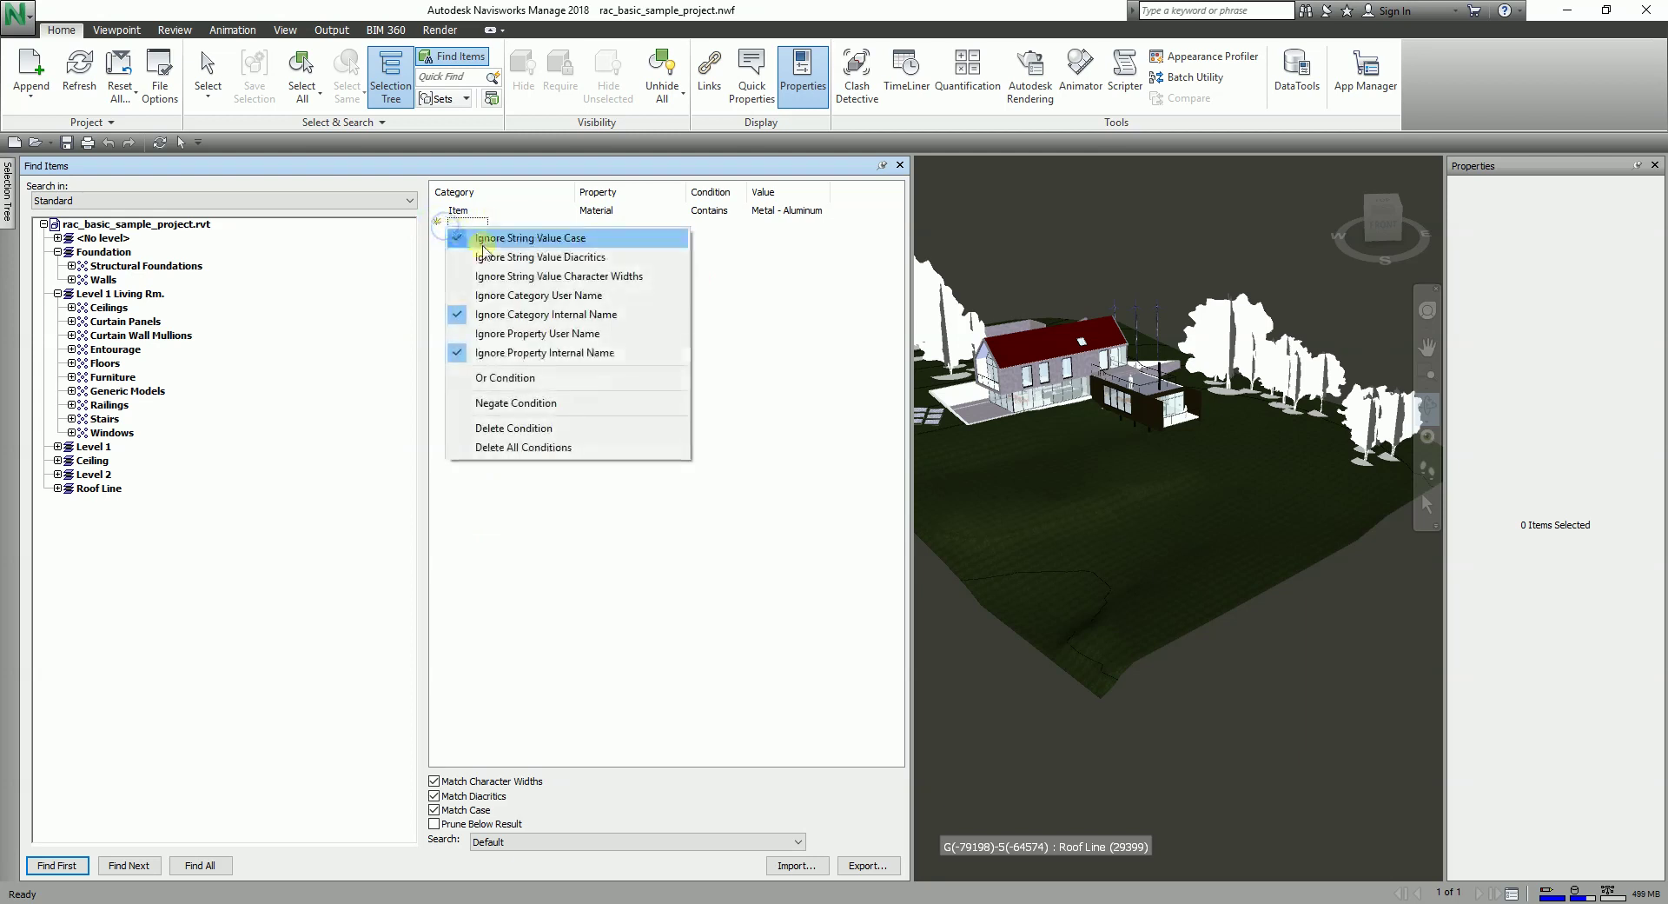
click(523, 428)
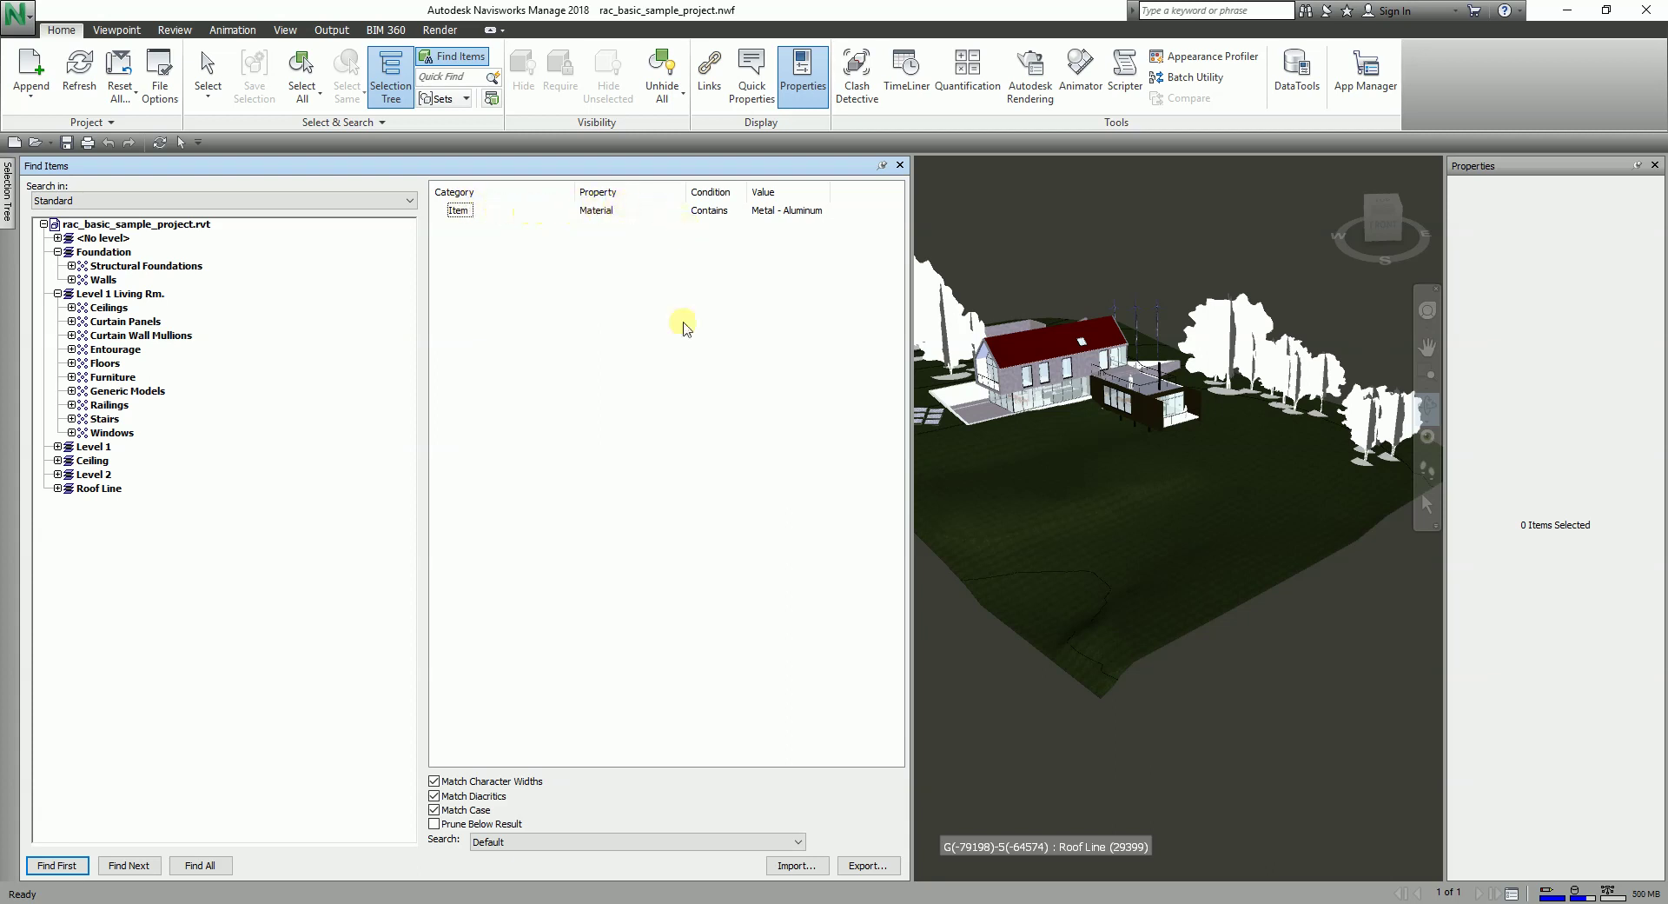
Find the first item matching the condition and check its properties, with the Find Items window narrowed to enlarge the model view.
click(69, 867)
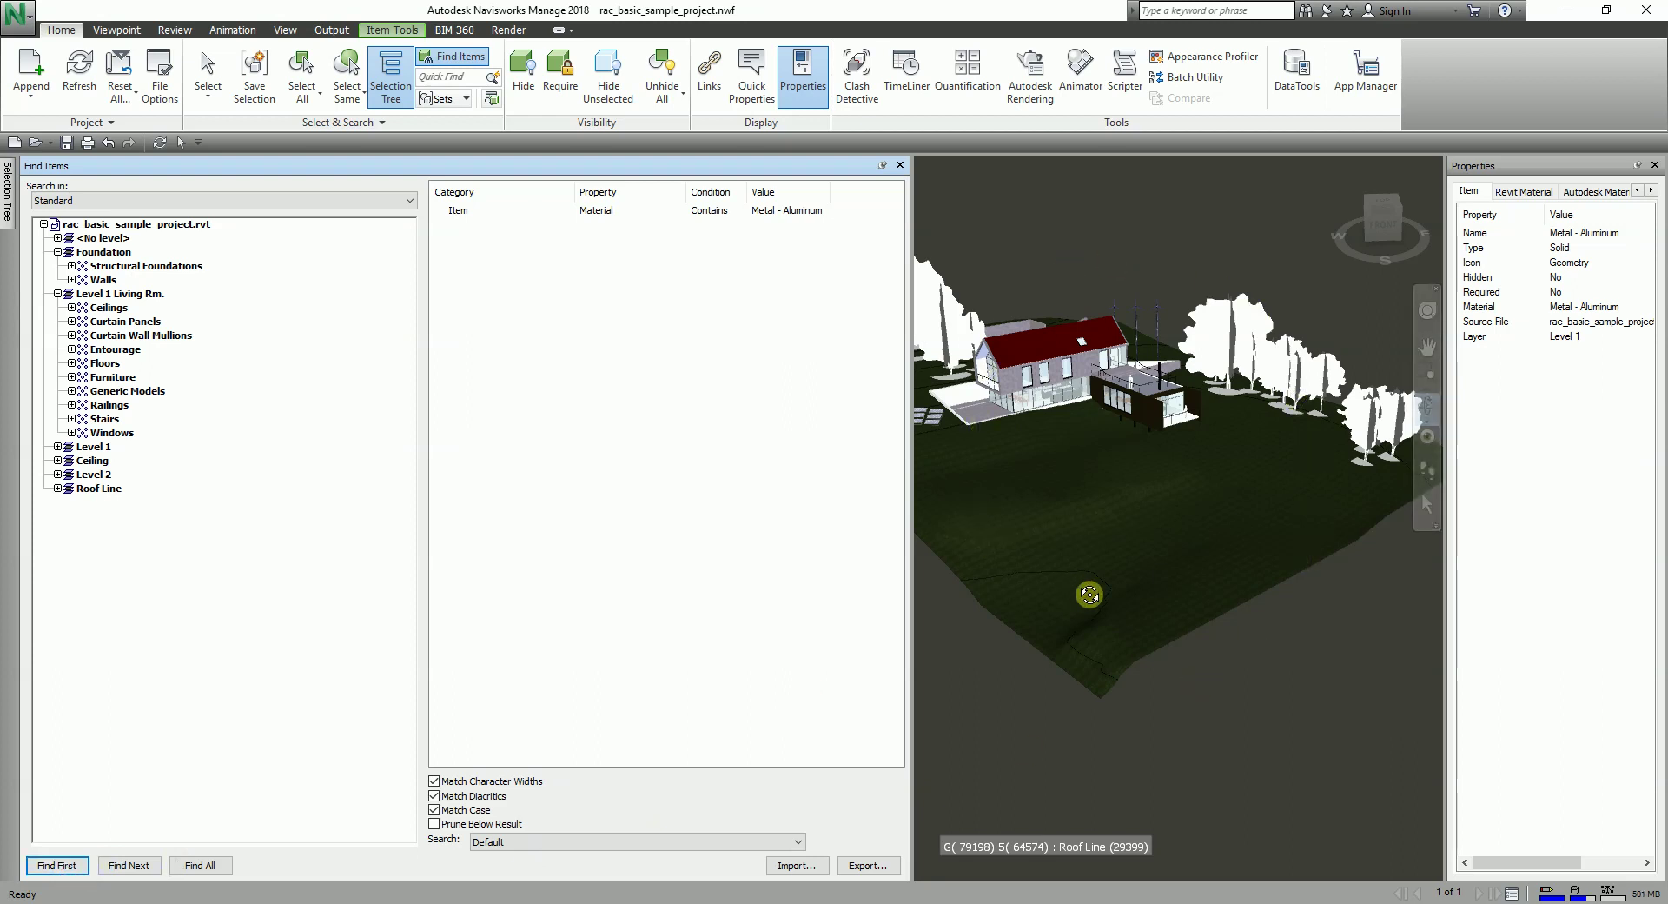
drag(913, 580, 738, 598)
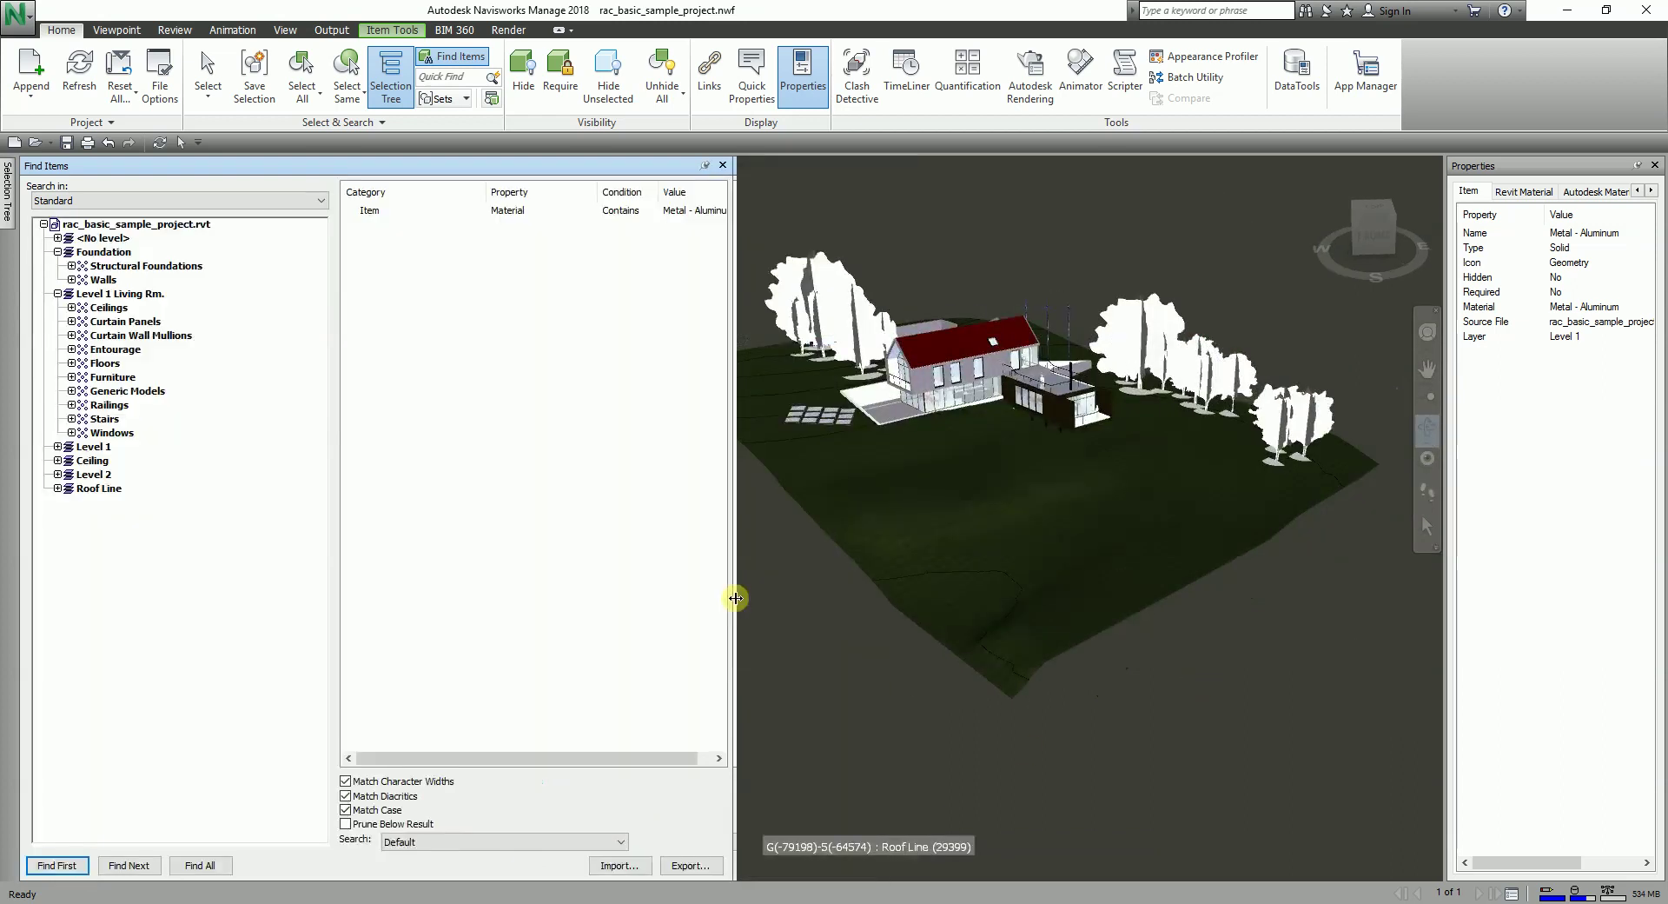
click(1485, 174)
click(1496, 239)
click(1584, 237)
click(1585, 236)
click(1162, 245)
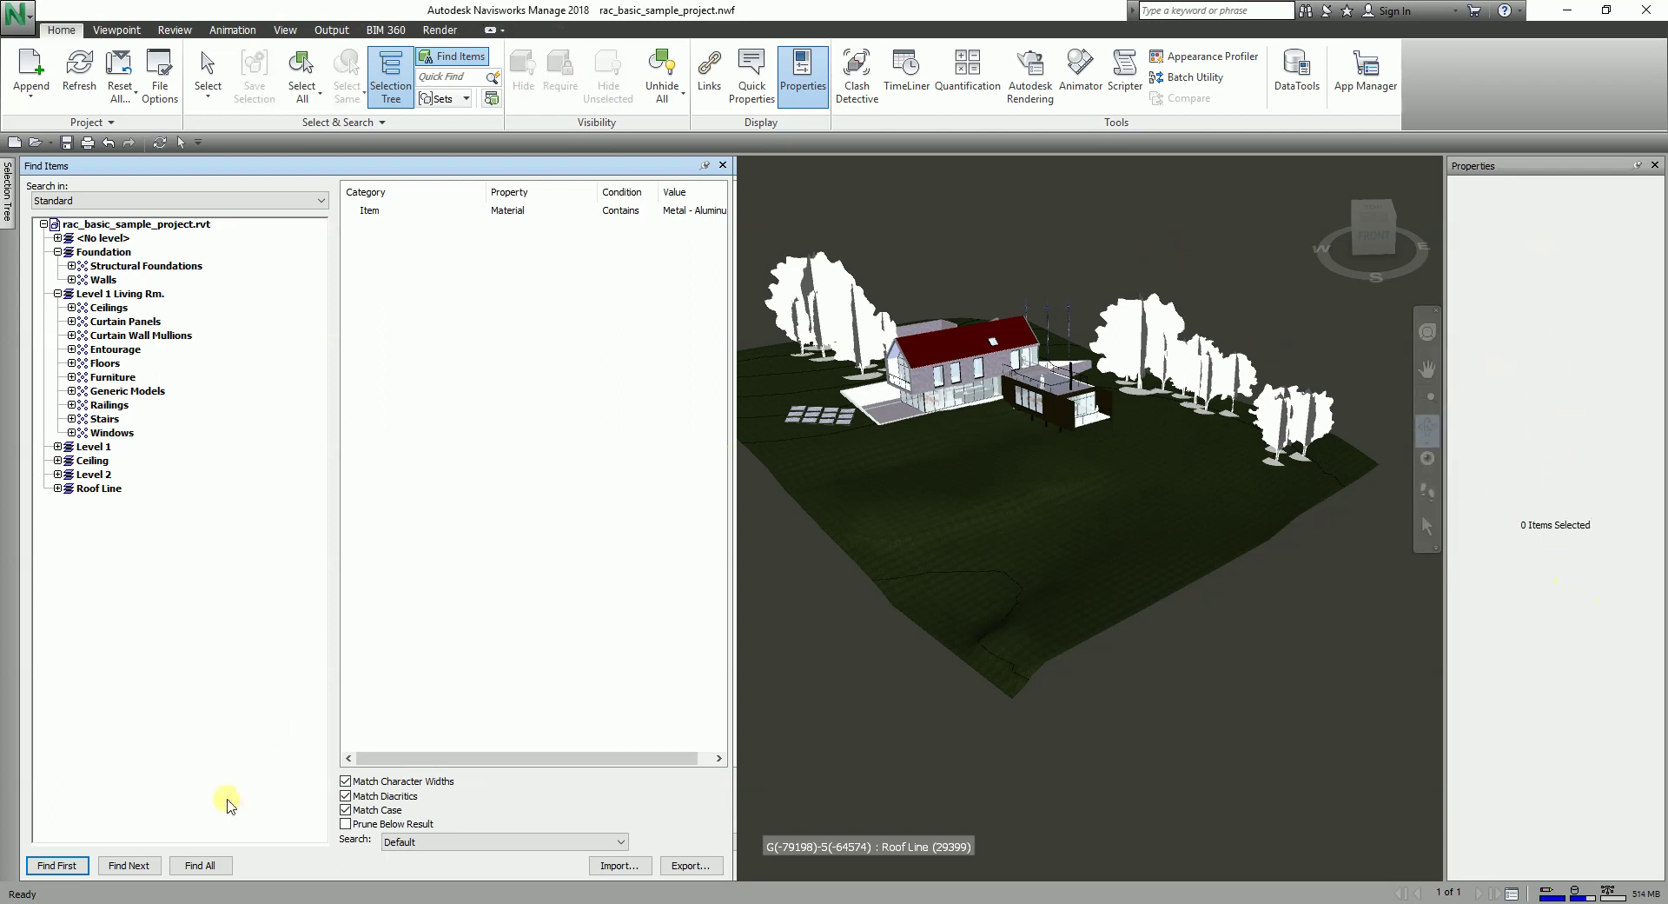
Find the first matching item again and step through the following matches, checking the name and layer in their properties.
click(59, 866)
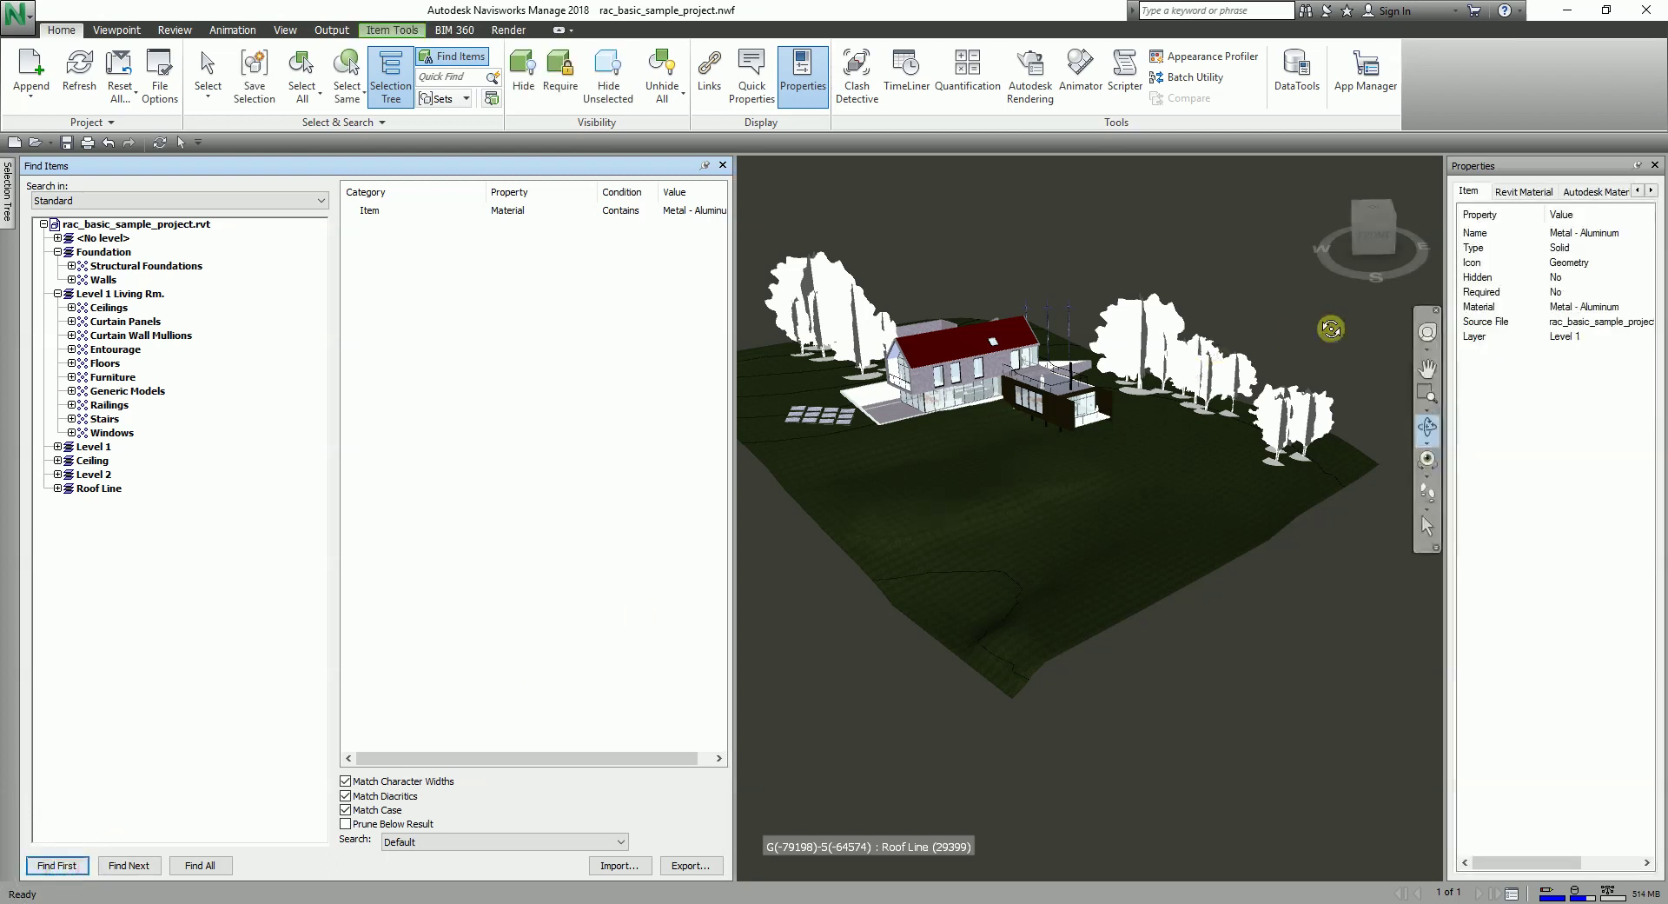
click(1579, 233)
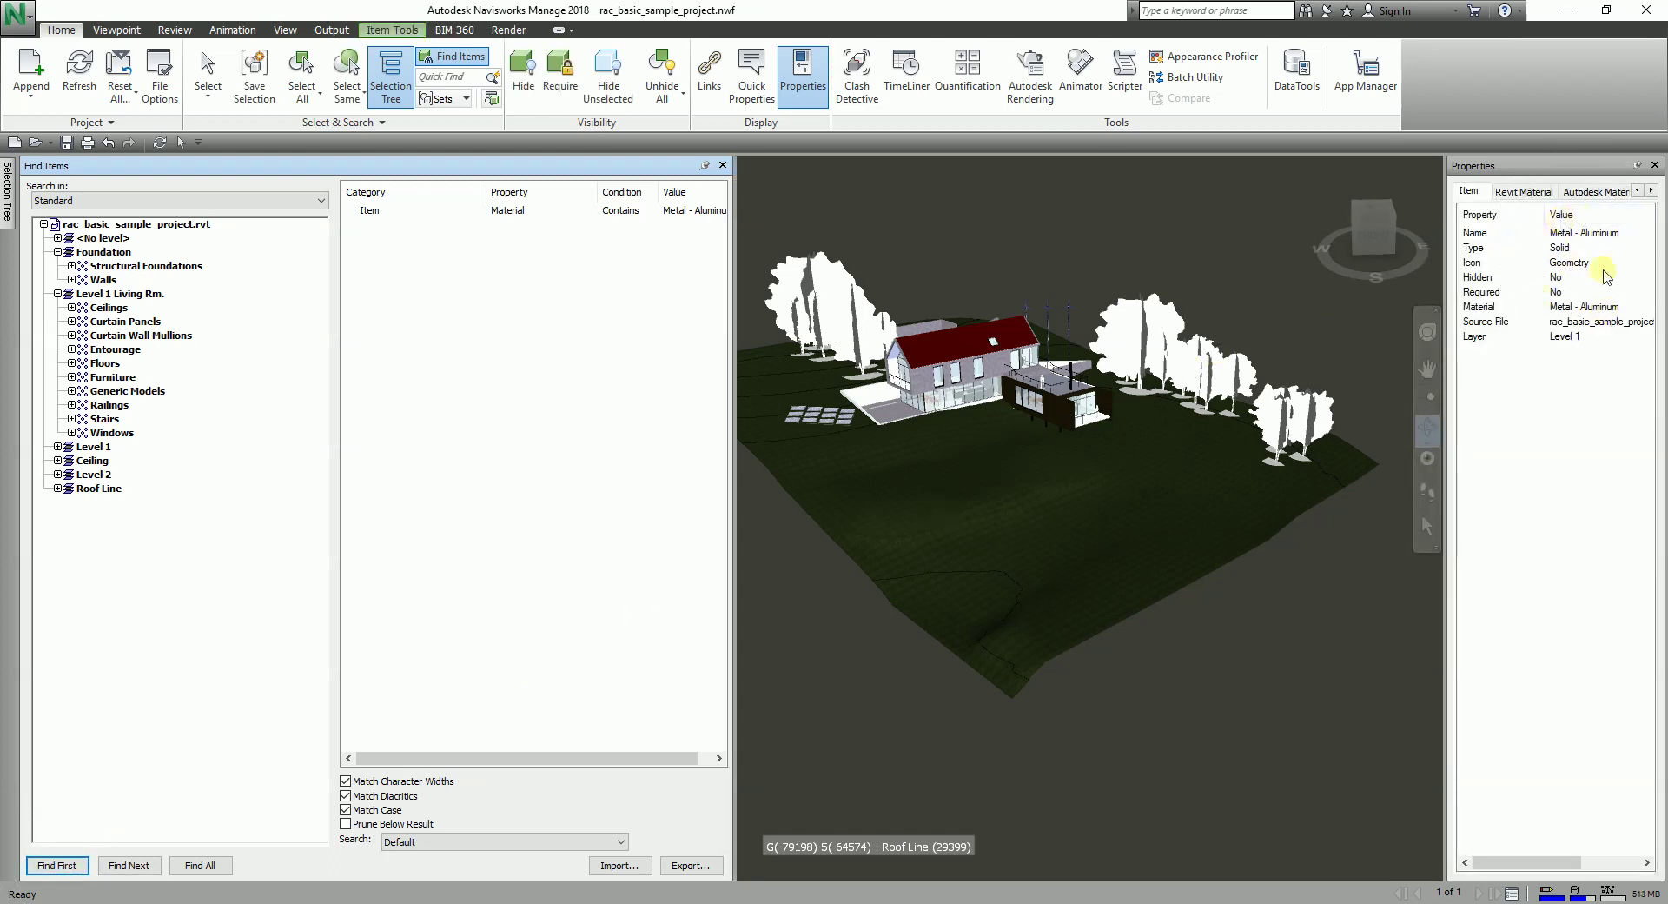
click(134, 865)
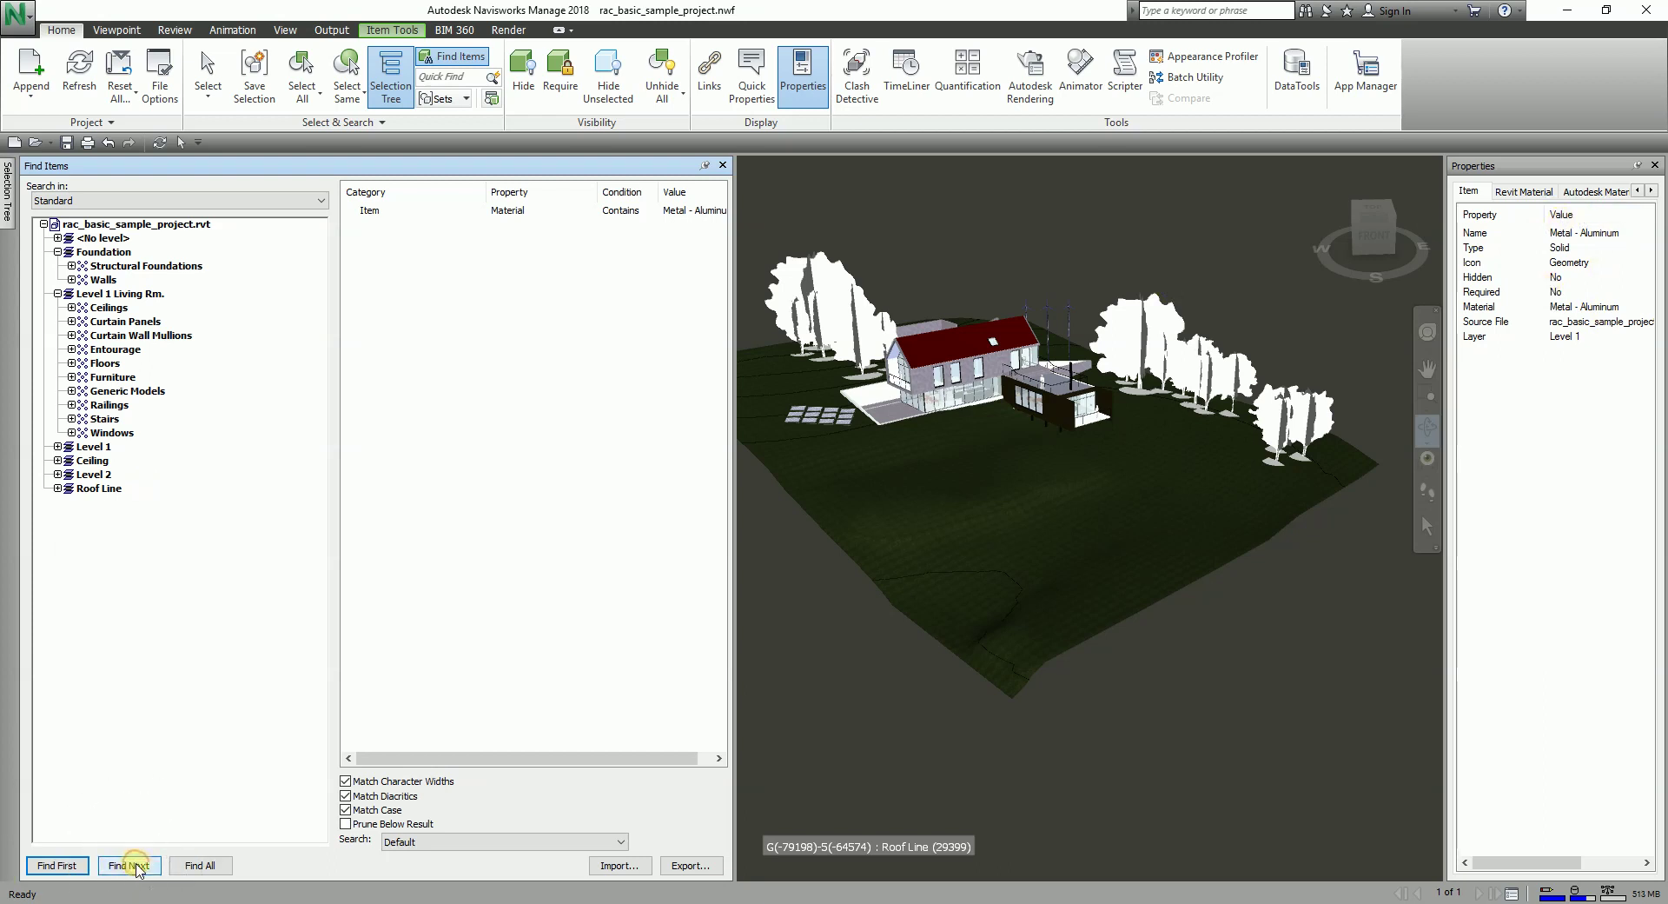
click(136, 868)
click(137, 871)
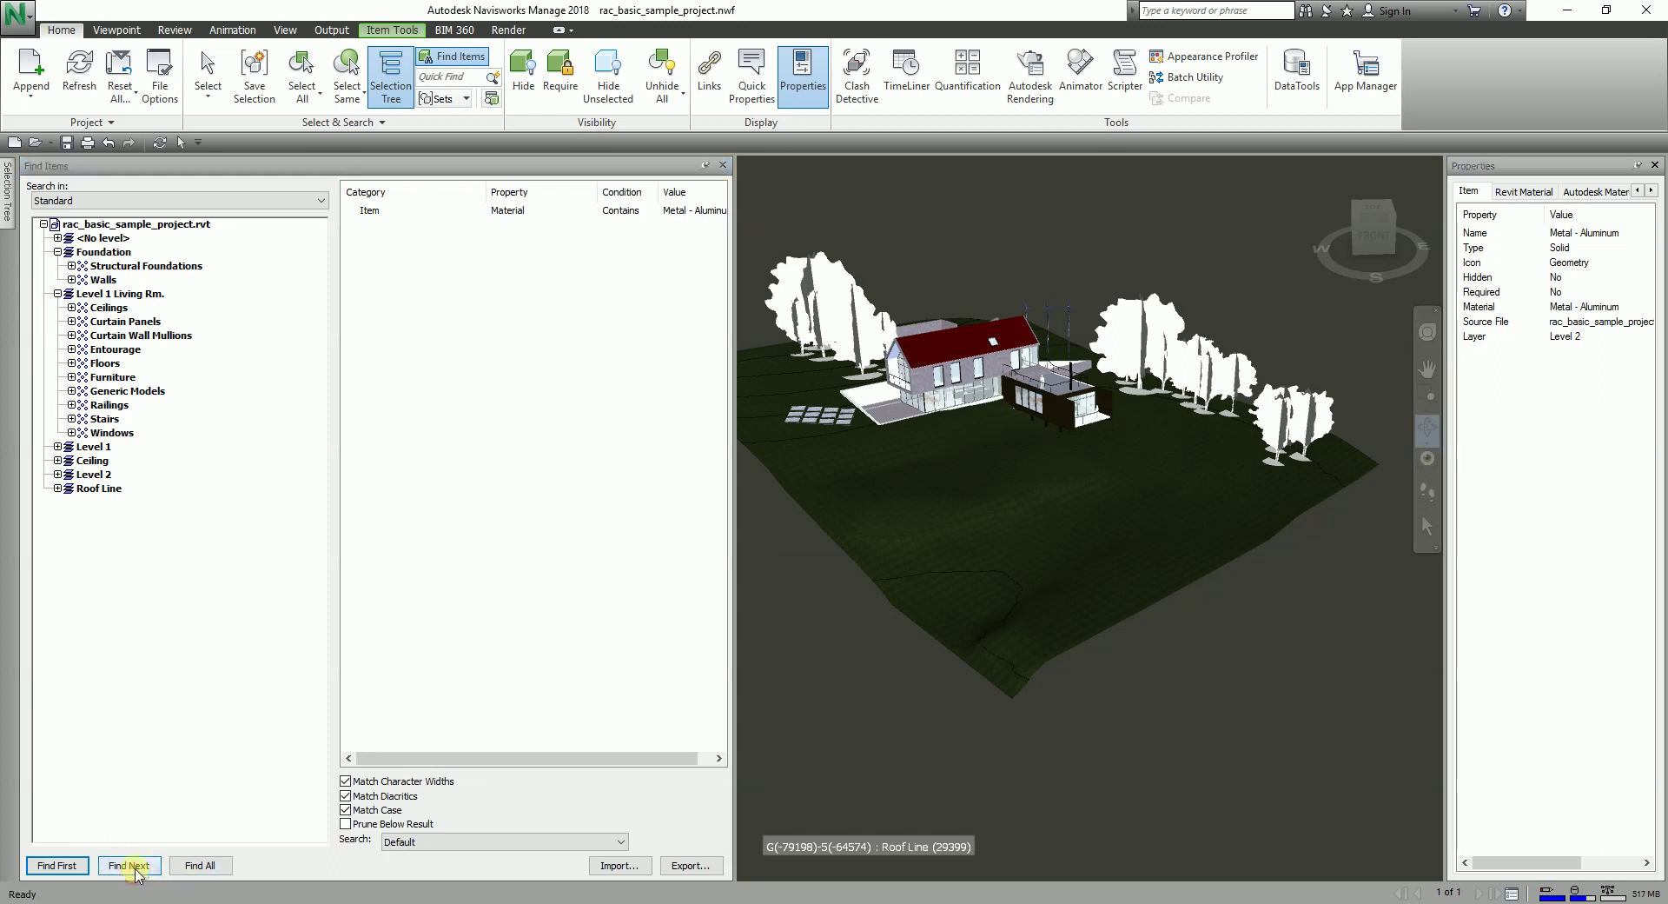
click(873, 525)
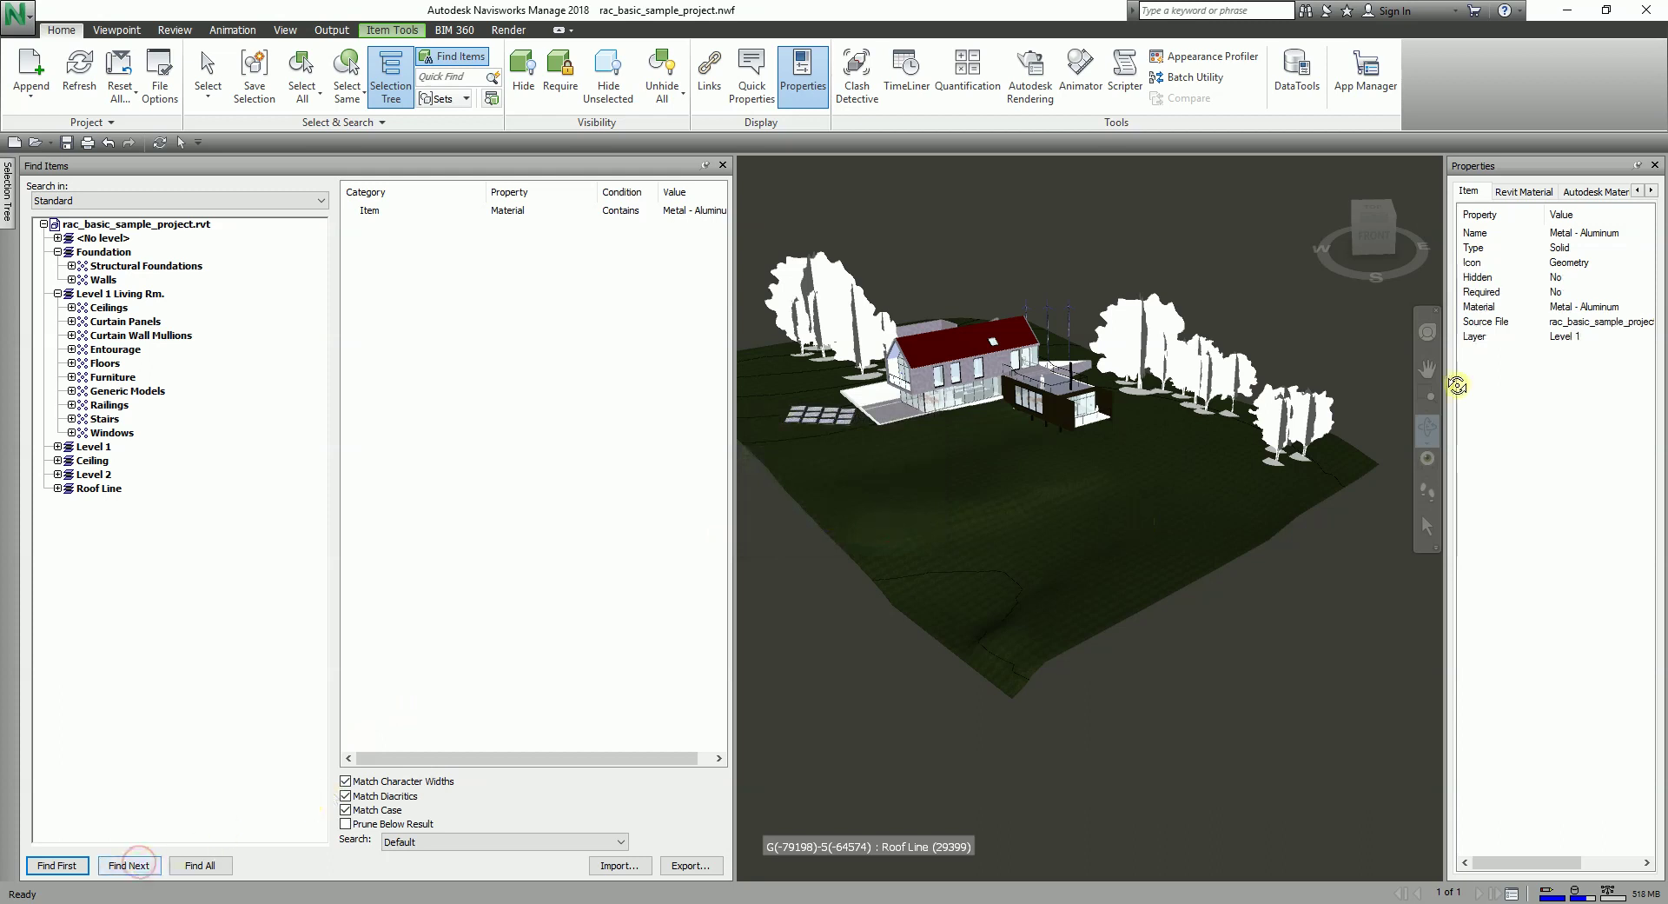
click(1575, 346)
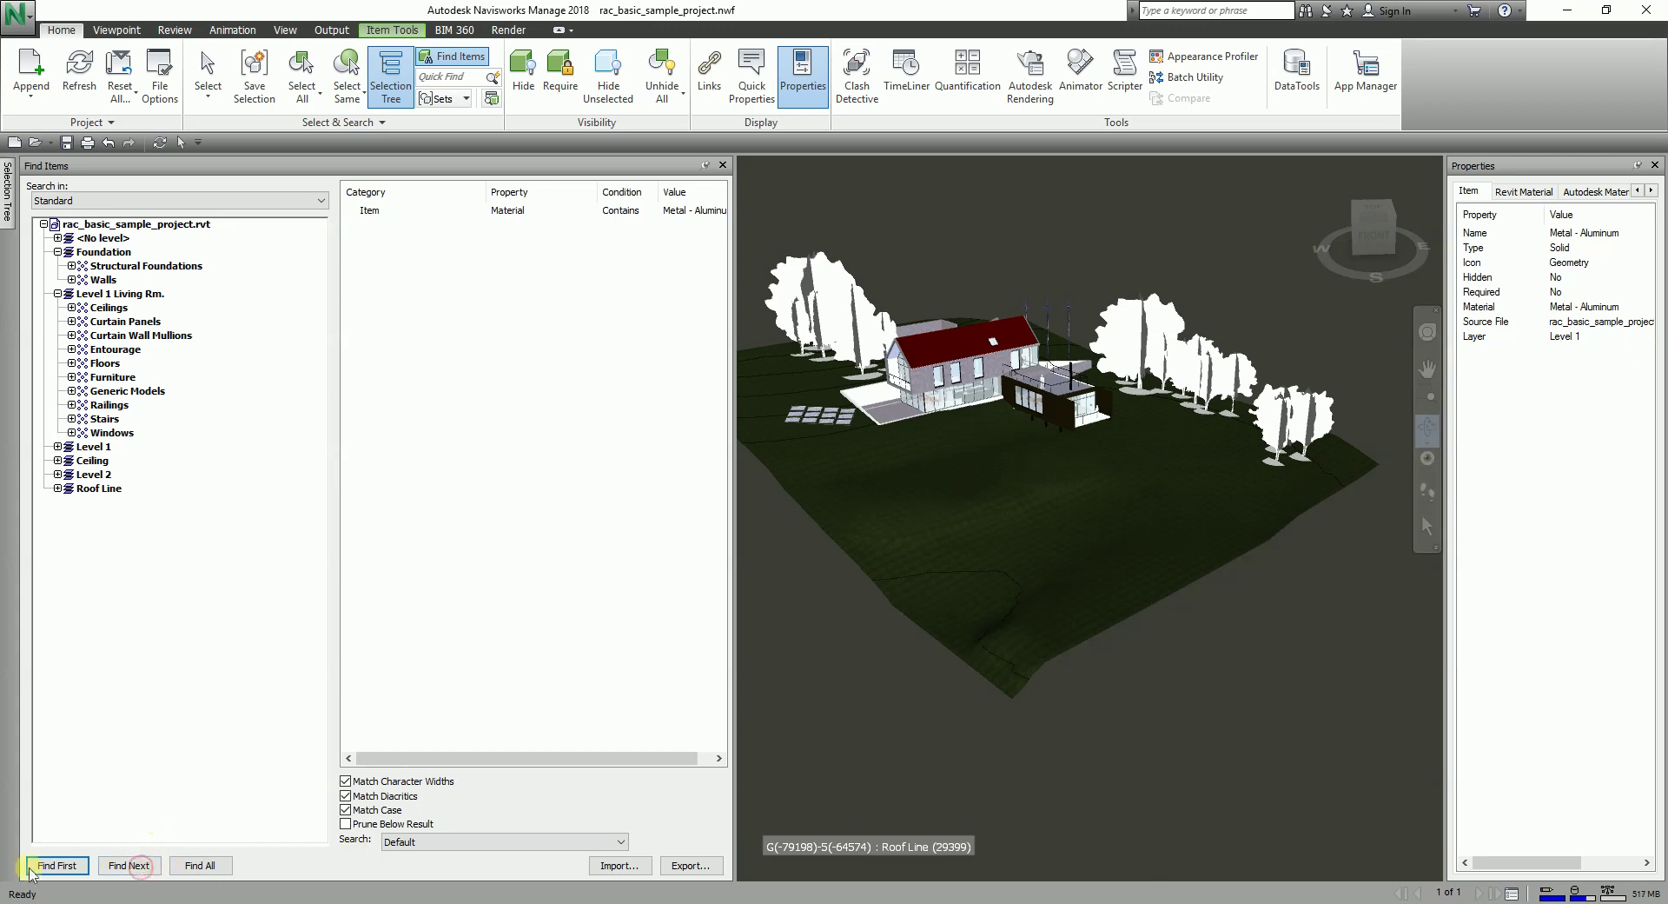
click(137, 867)
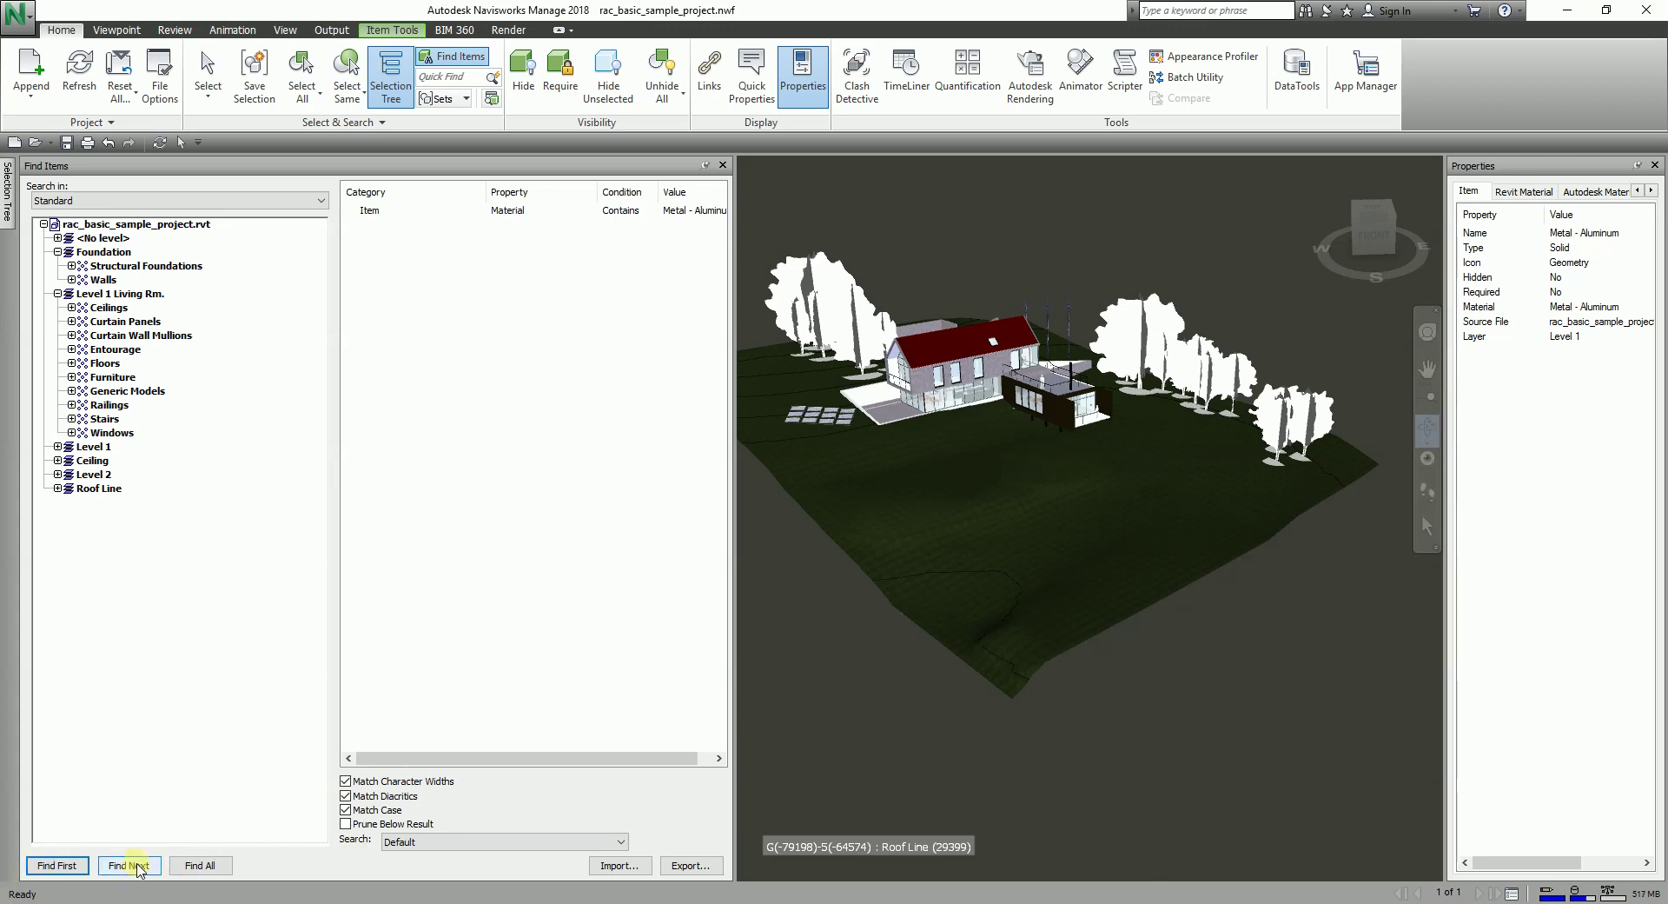
click(138, 867)
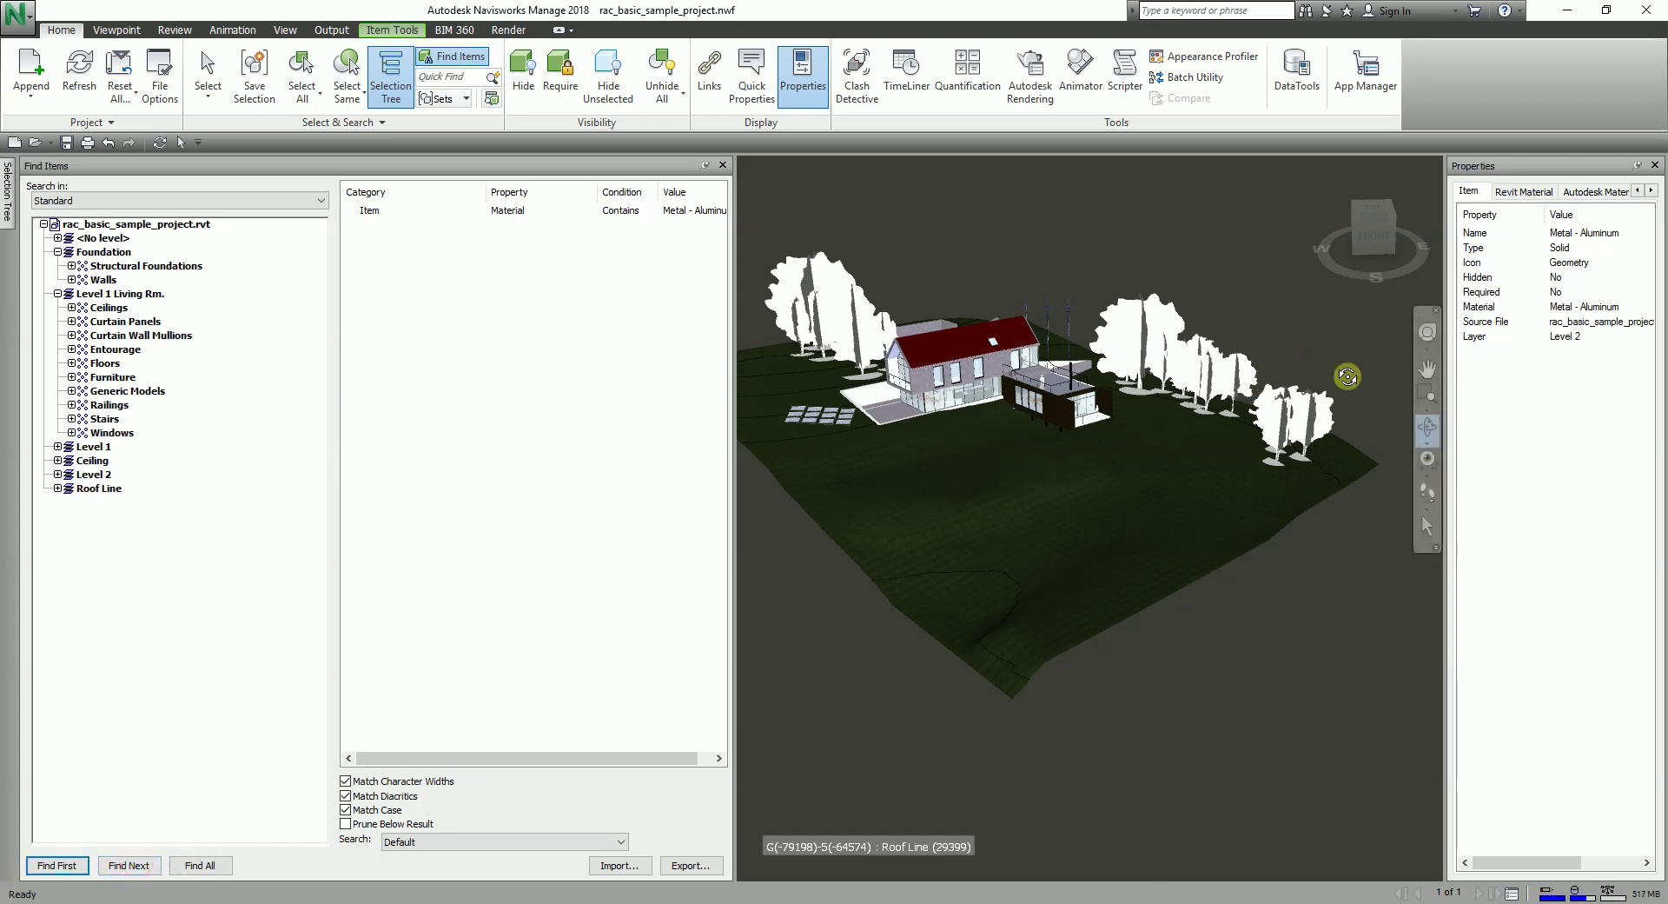
click(1585, 342)
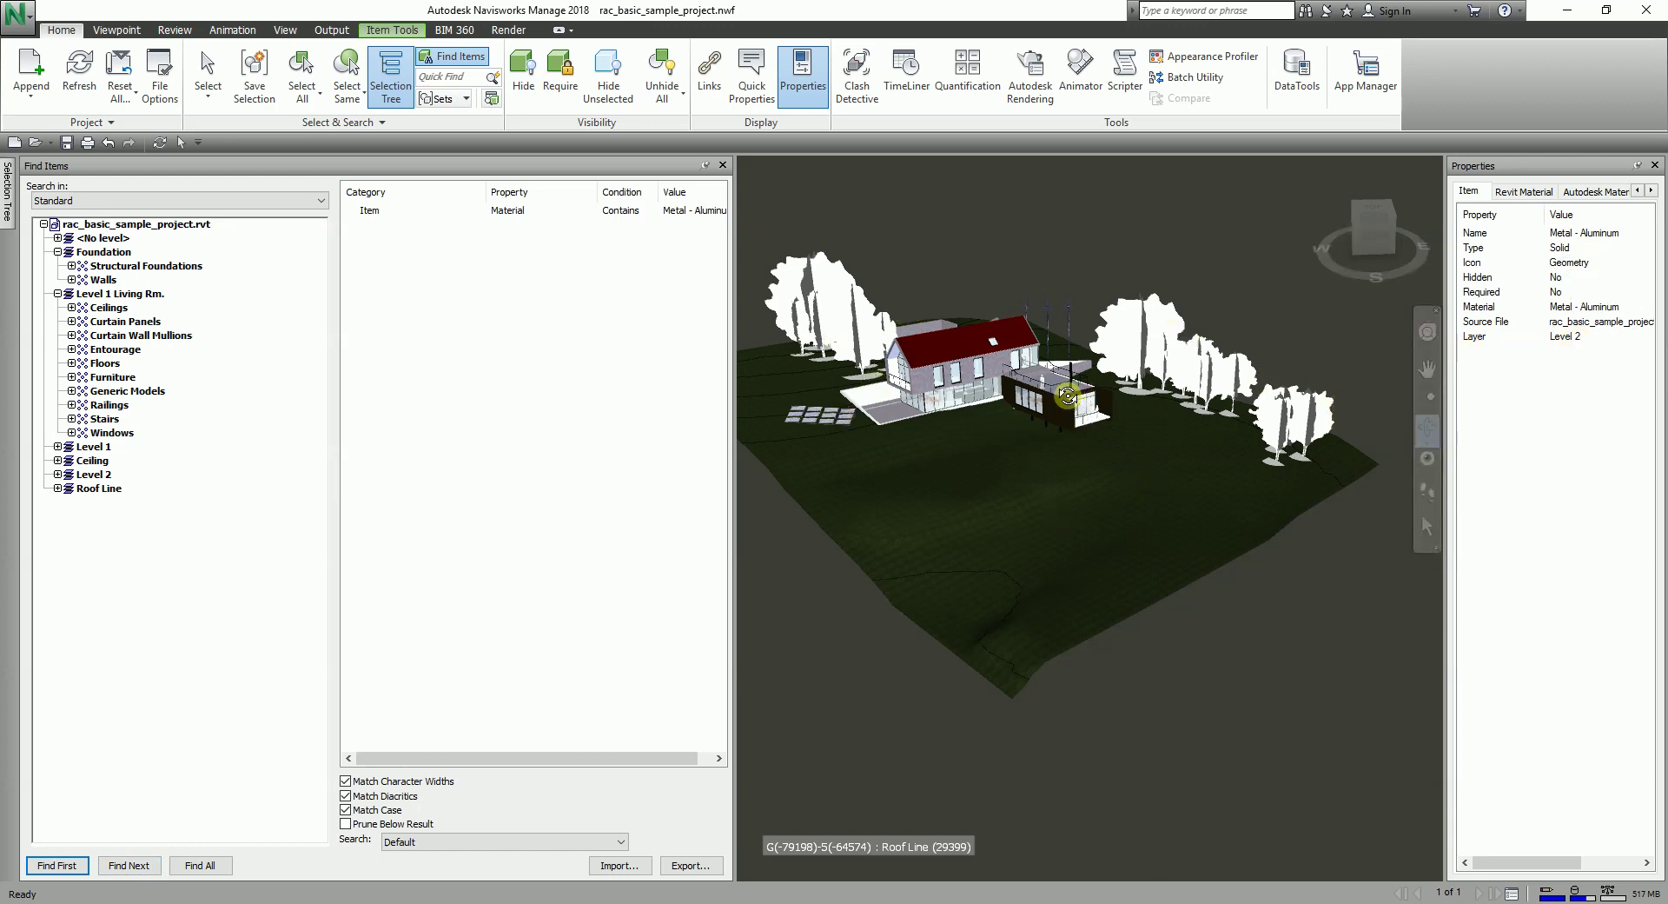
Switch the render mode to Wireframe and examine the highlighted found item inside the house.
scroll(962, 473, up, 4)
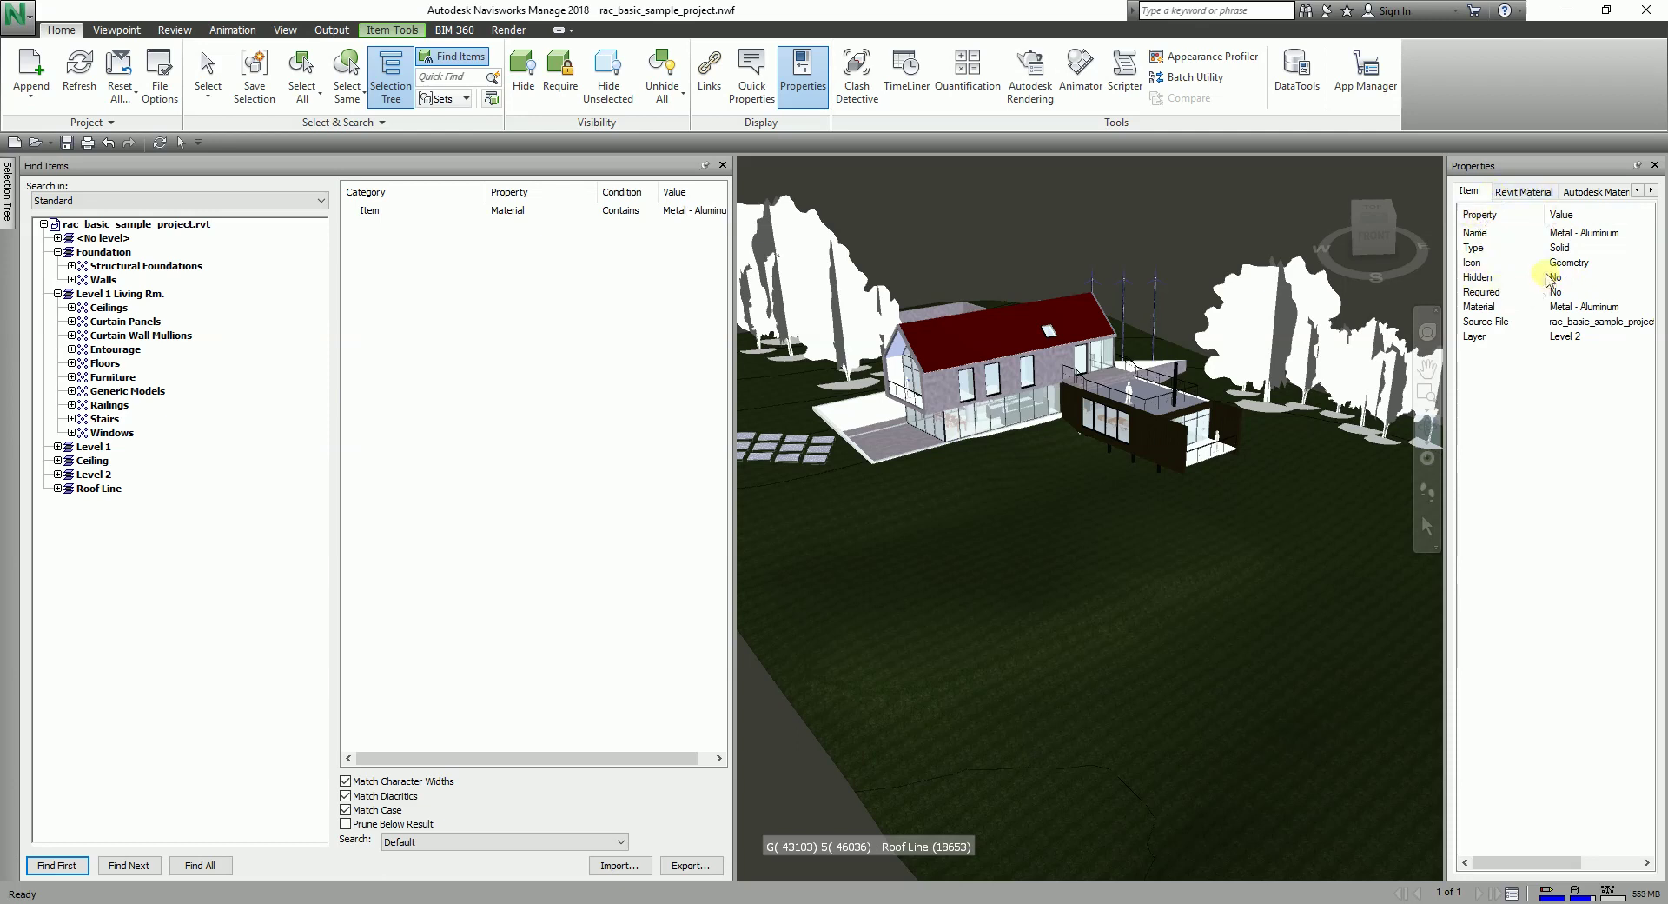
click(137, 33)
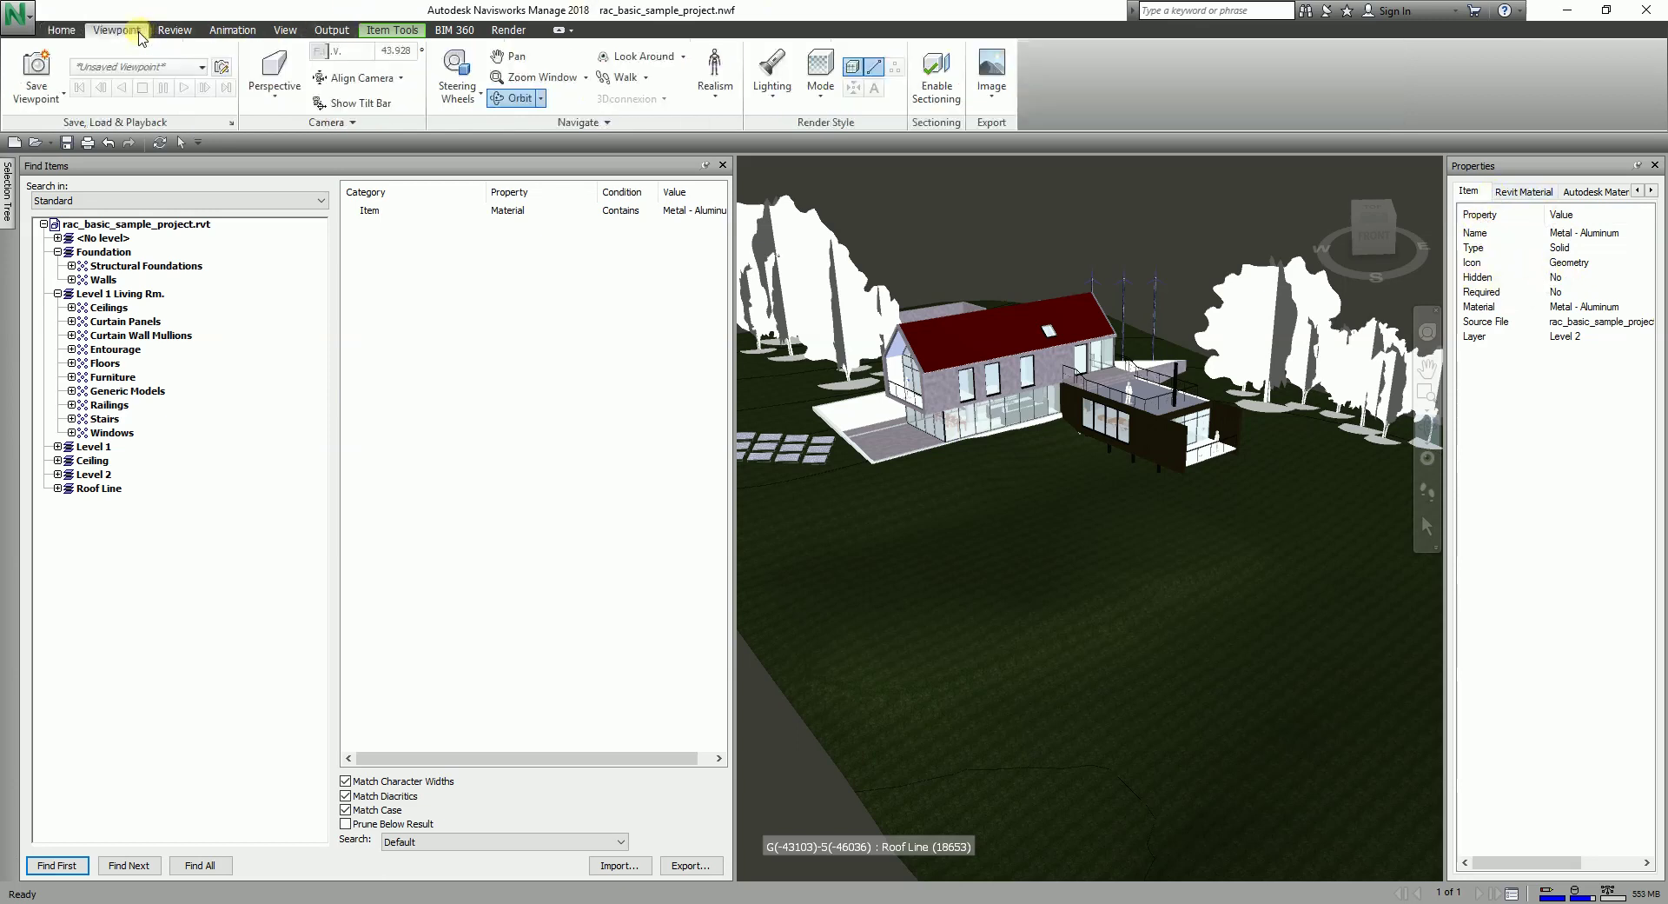
click(822, 95)
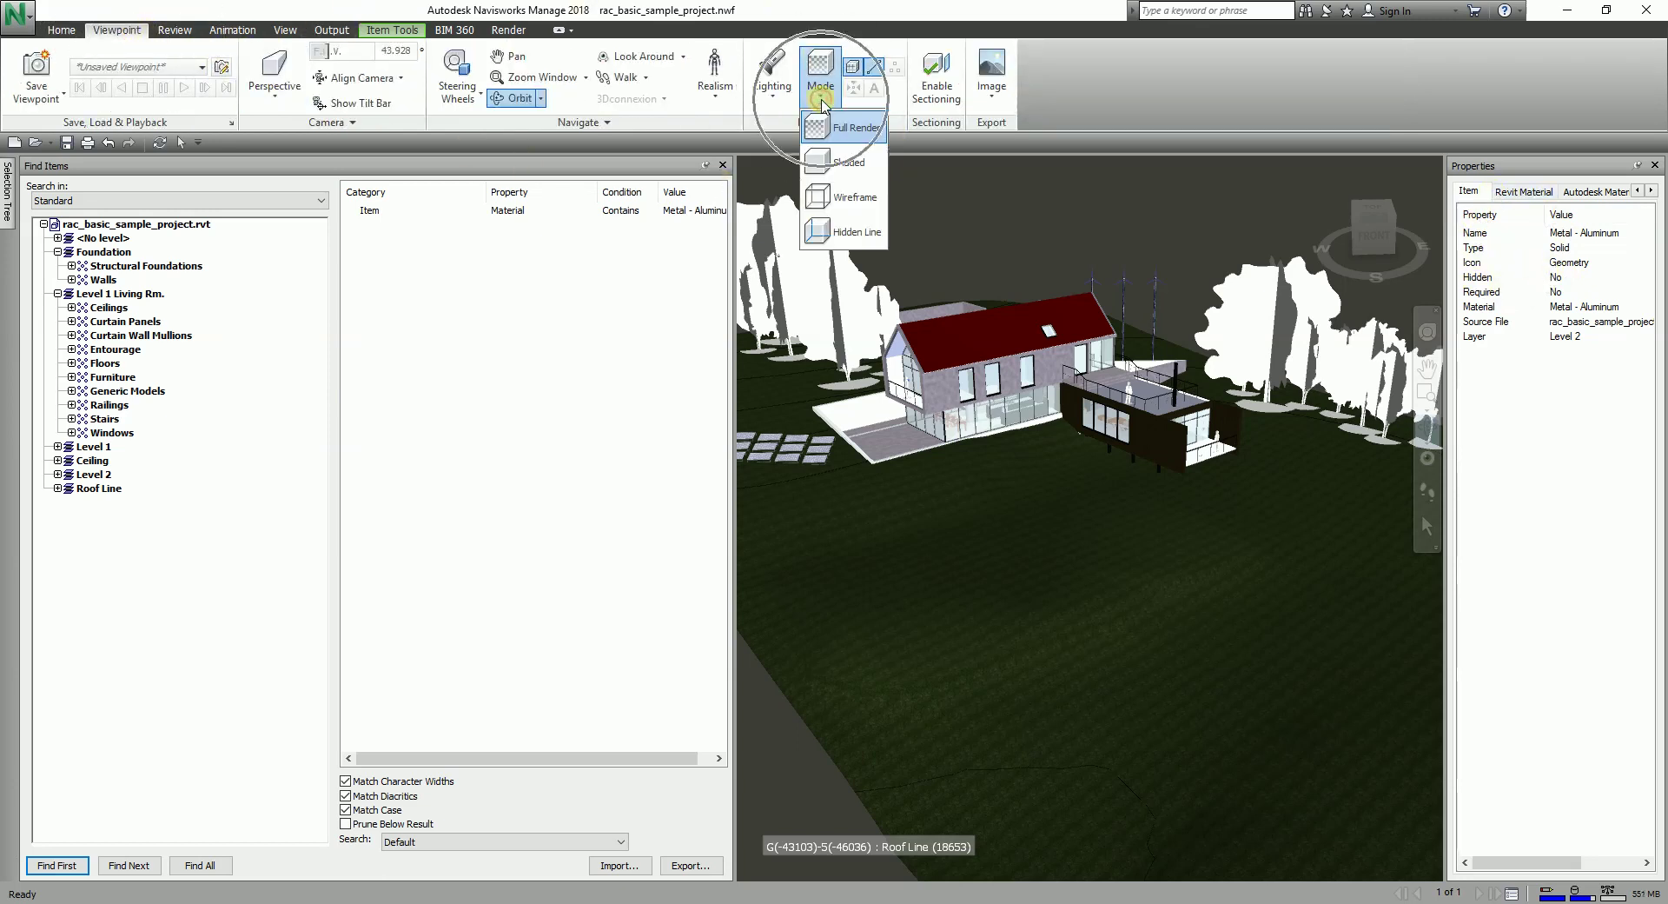
click(851, 199)
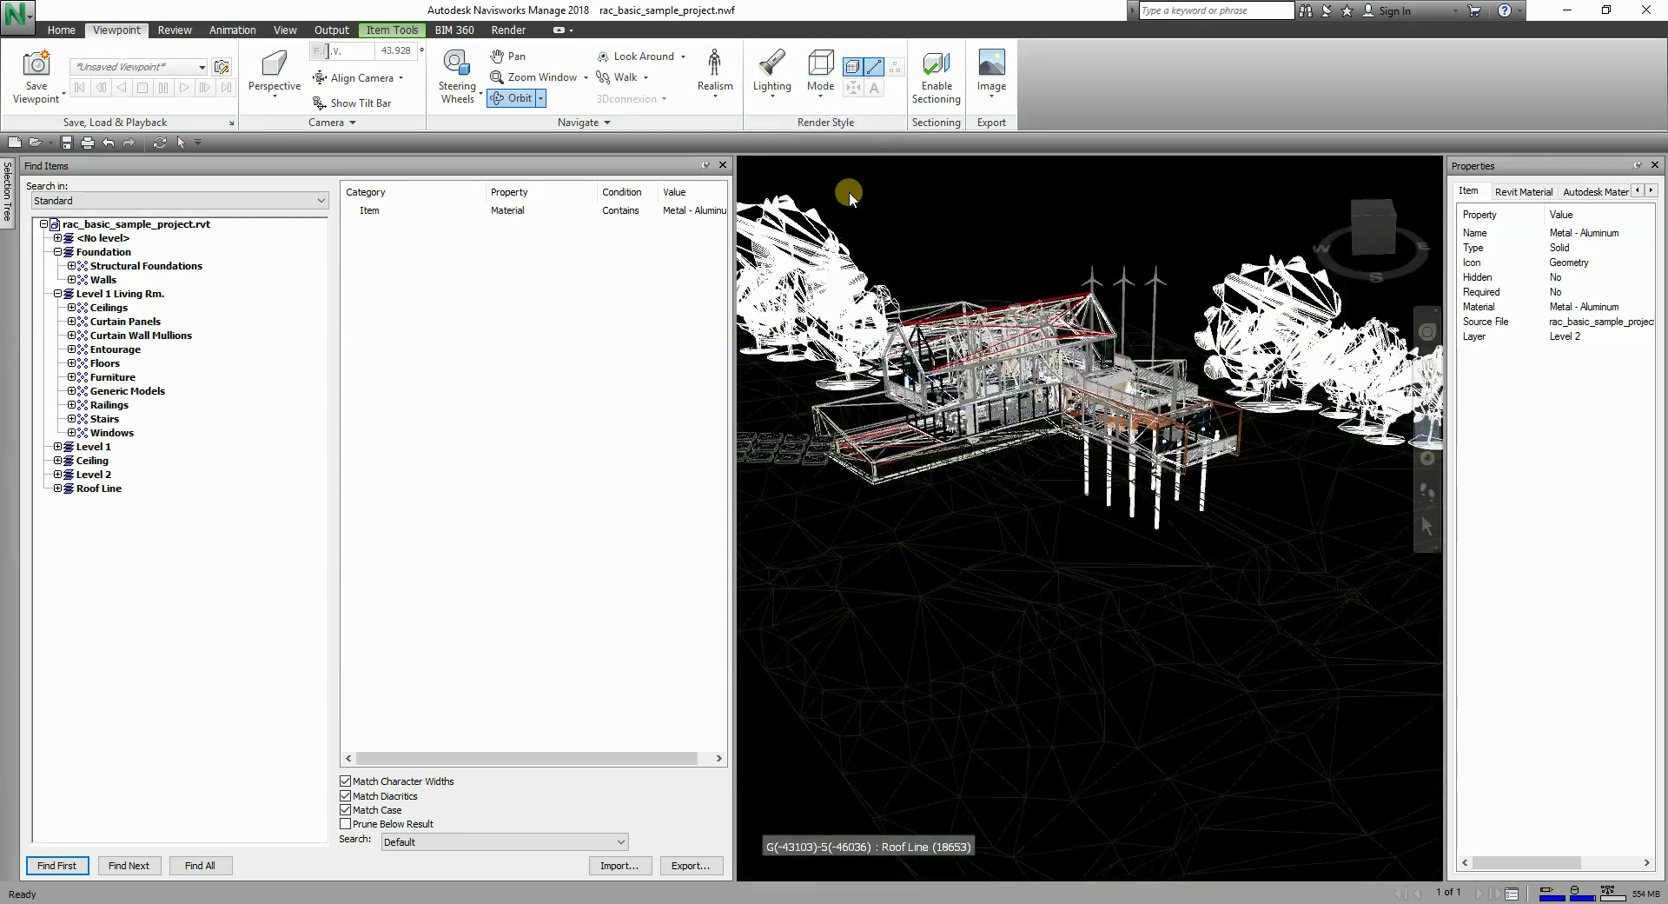
scroll(1046, 355, up, 6)
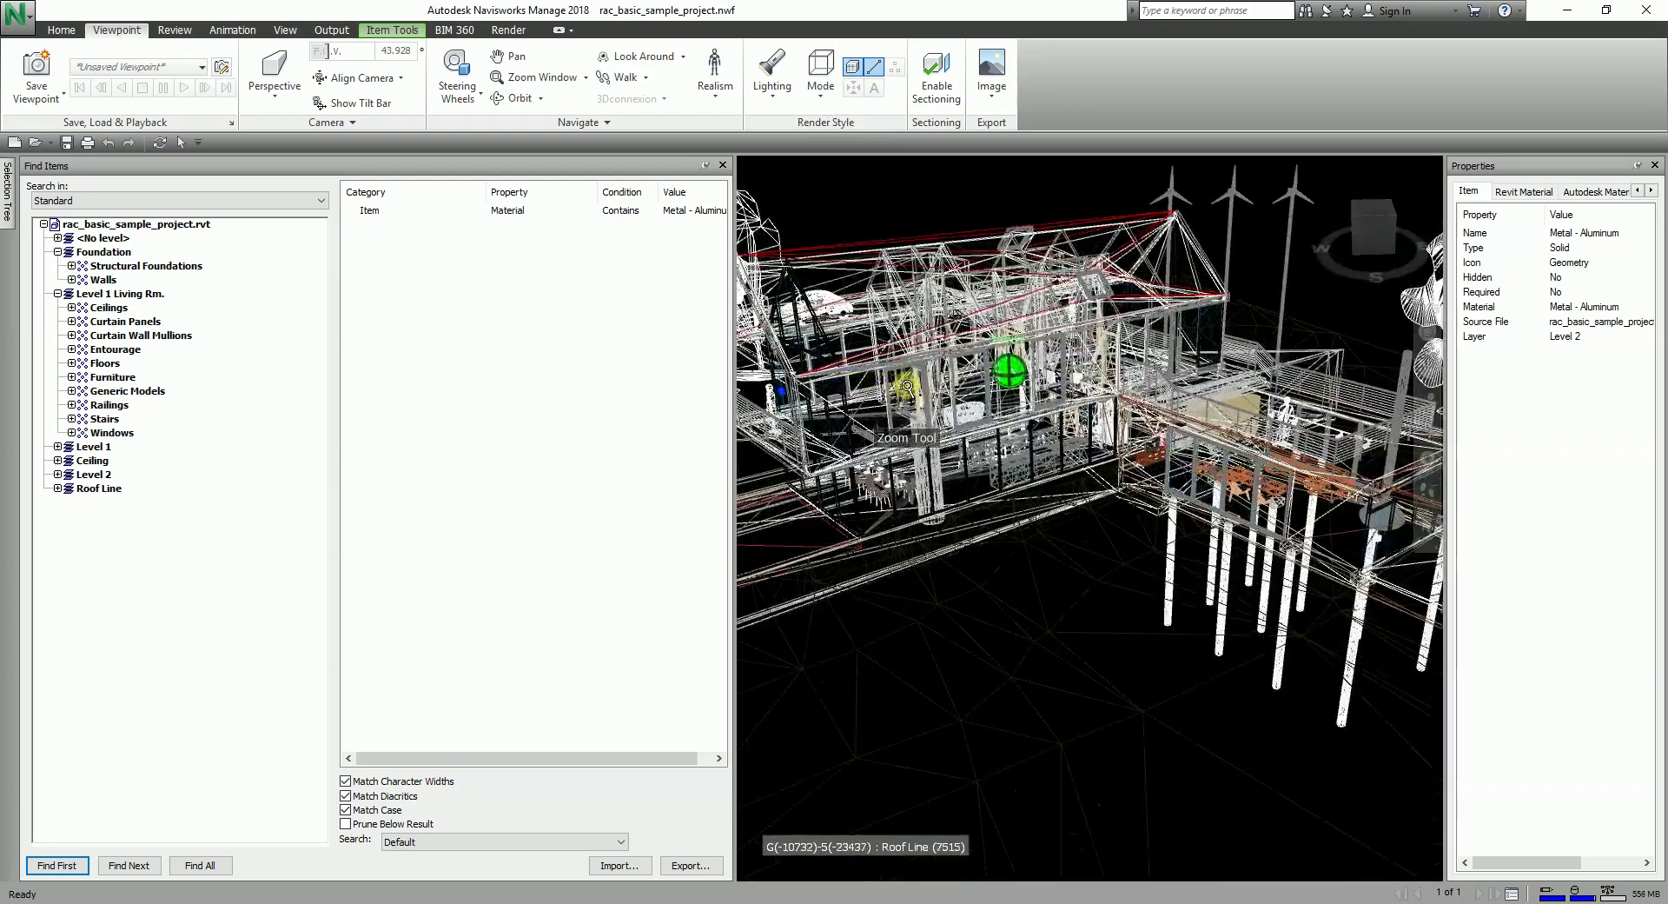
drag(956, 487, 787, 526)
scroll(788, 526, up, 10)
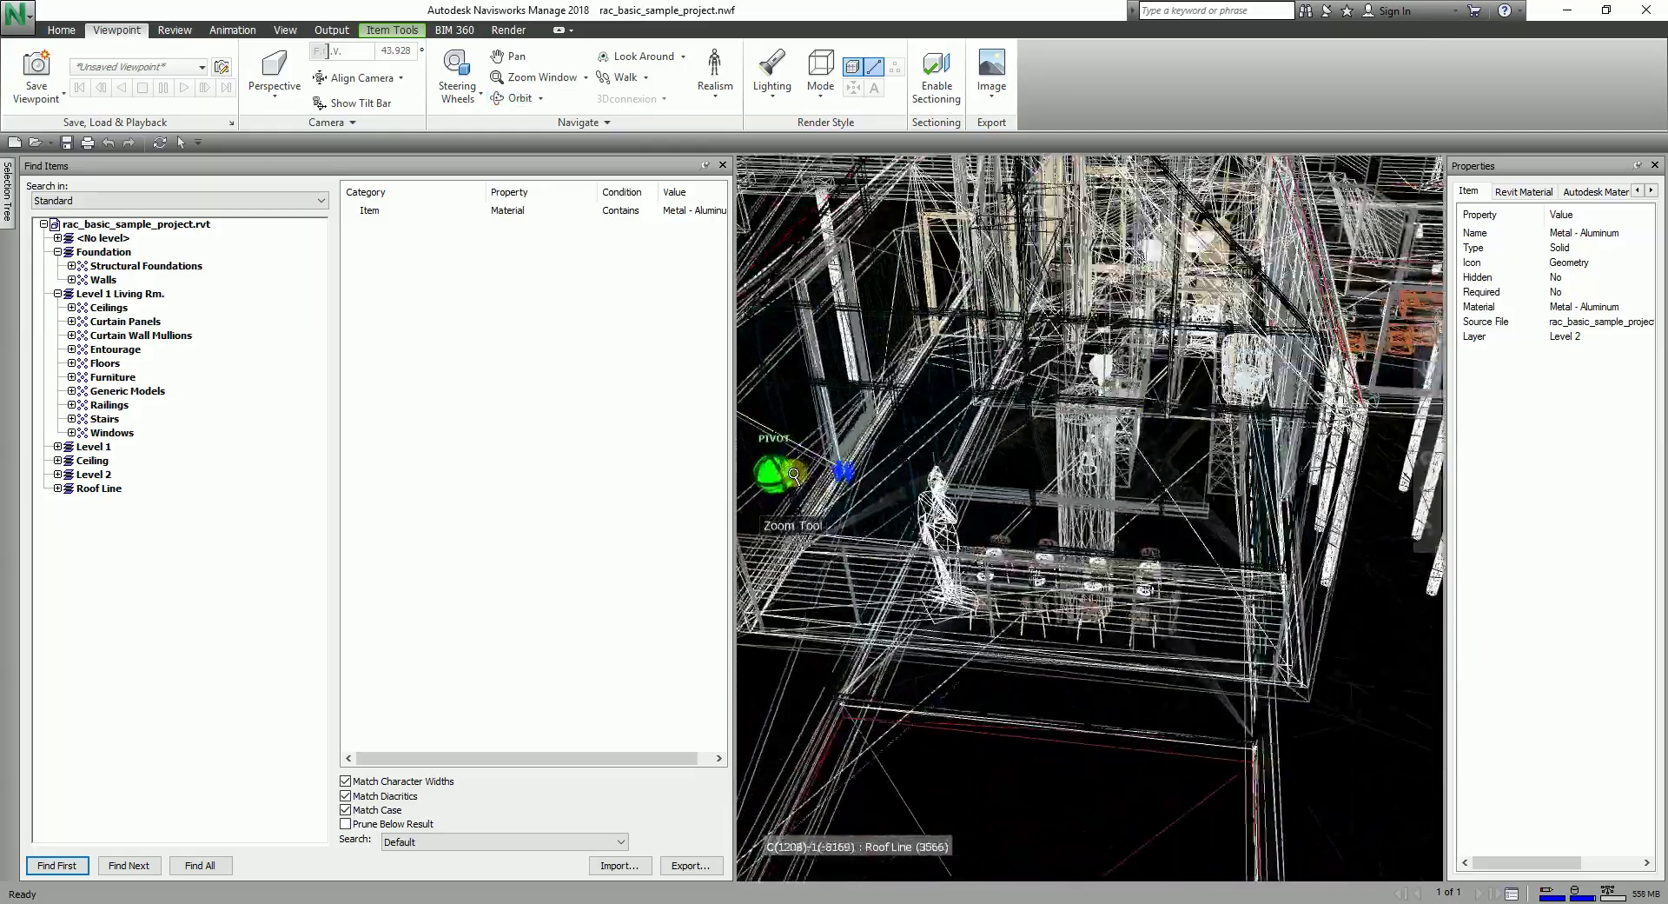
scroll(816, 474, up, 3)
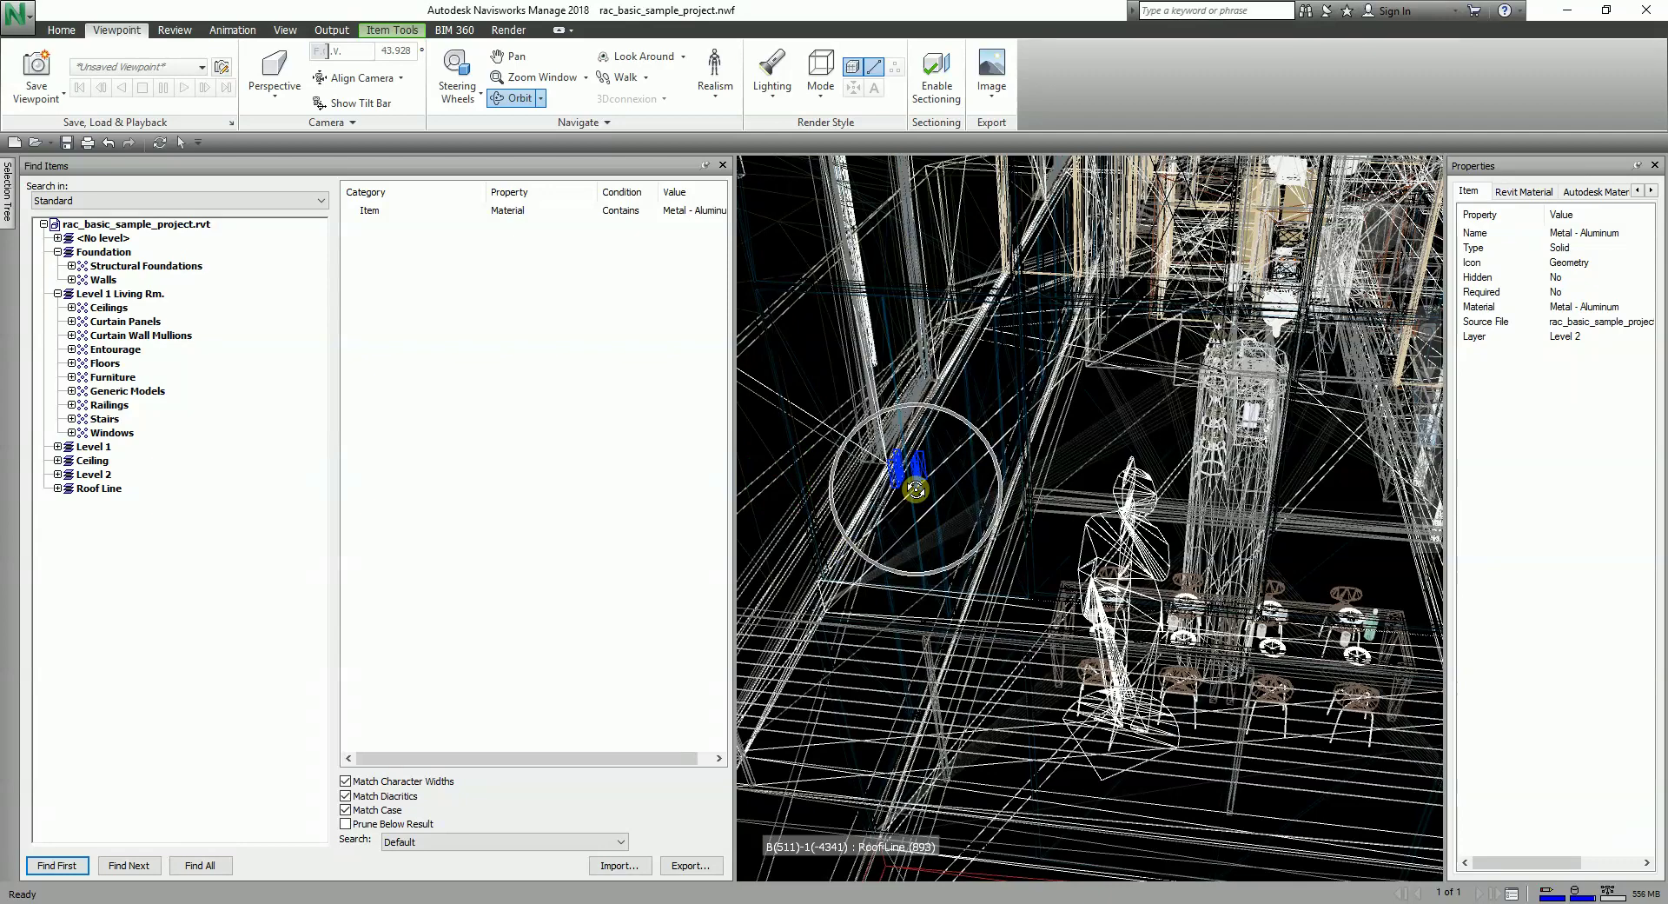
scroll(918, 490, down, 8)
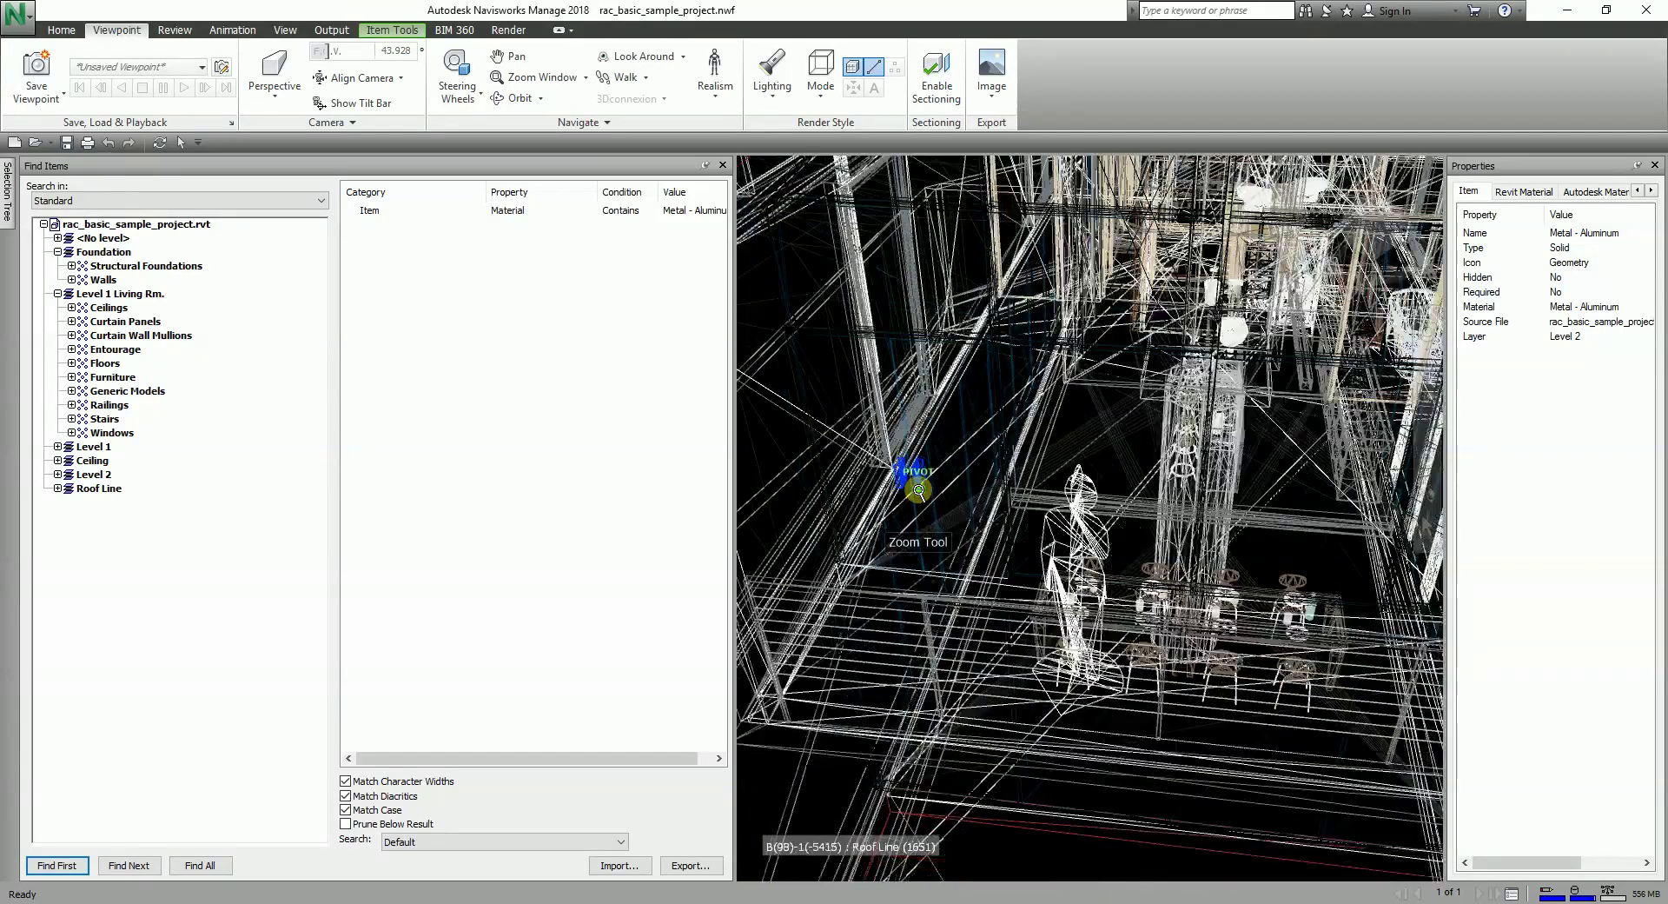
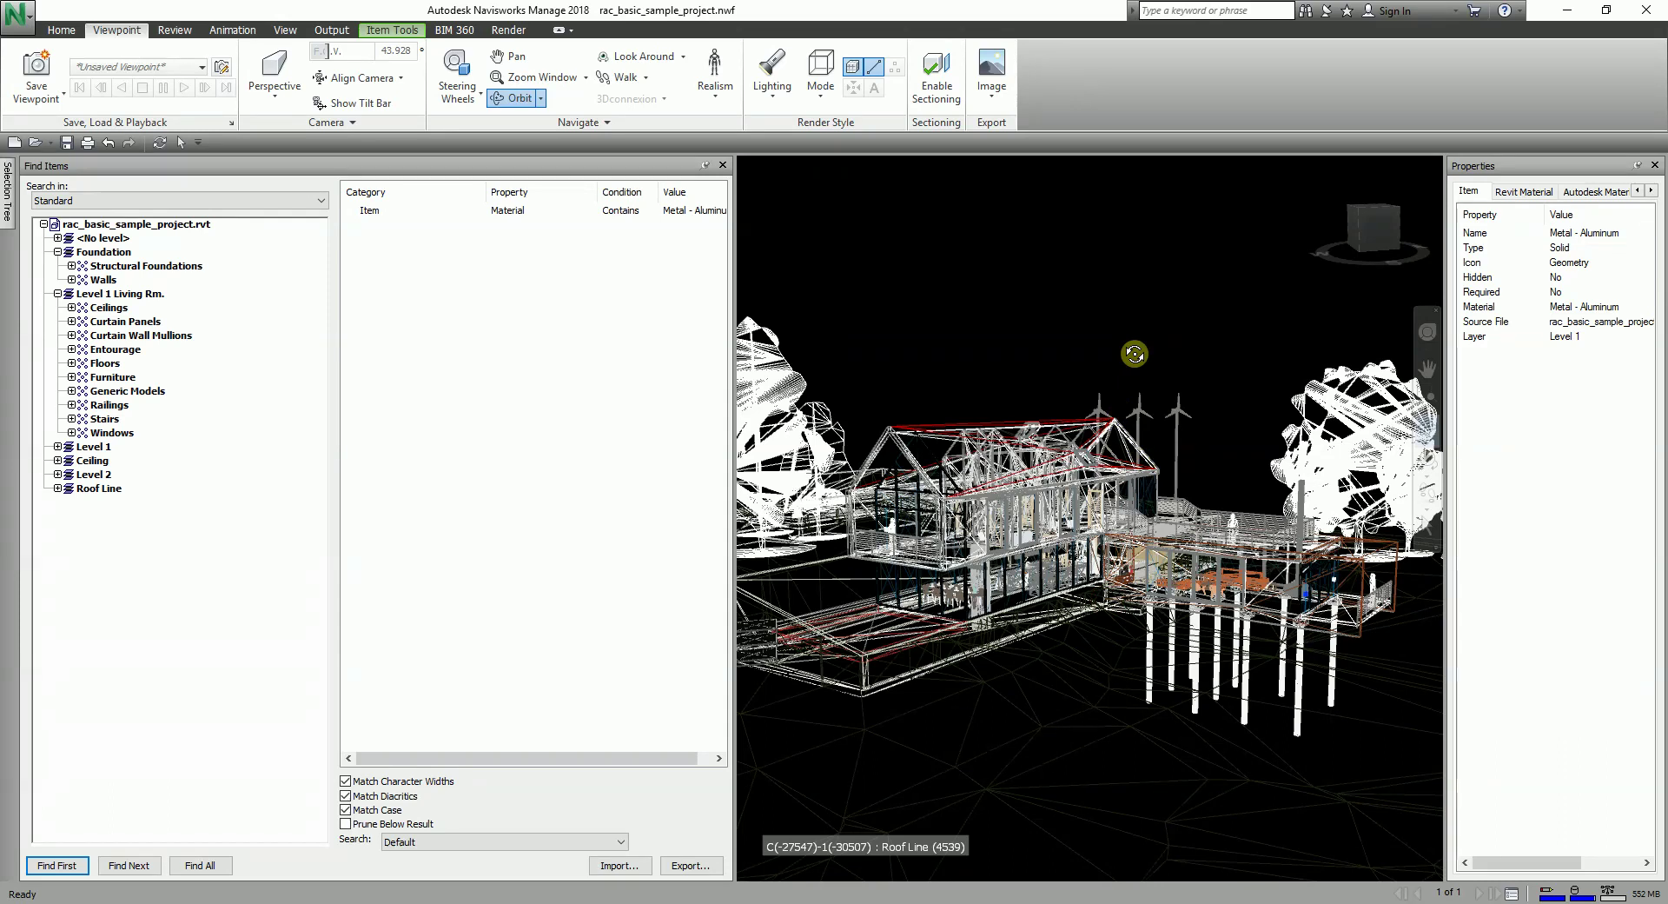
Set the render mode of the model view to Shaded.
click(819, 94)
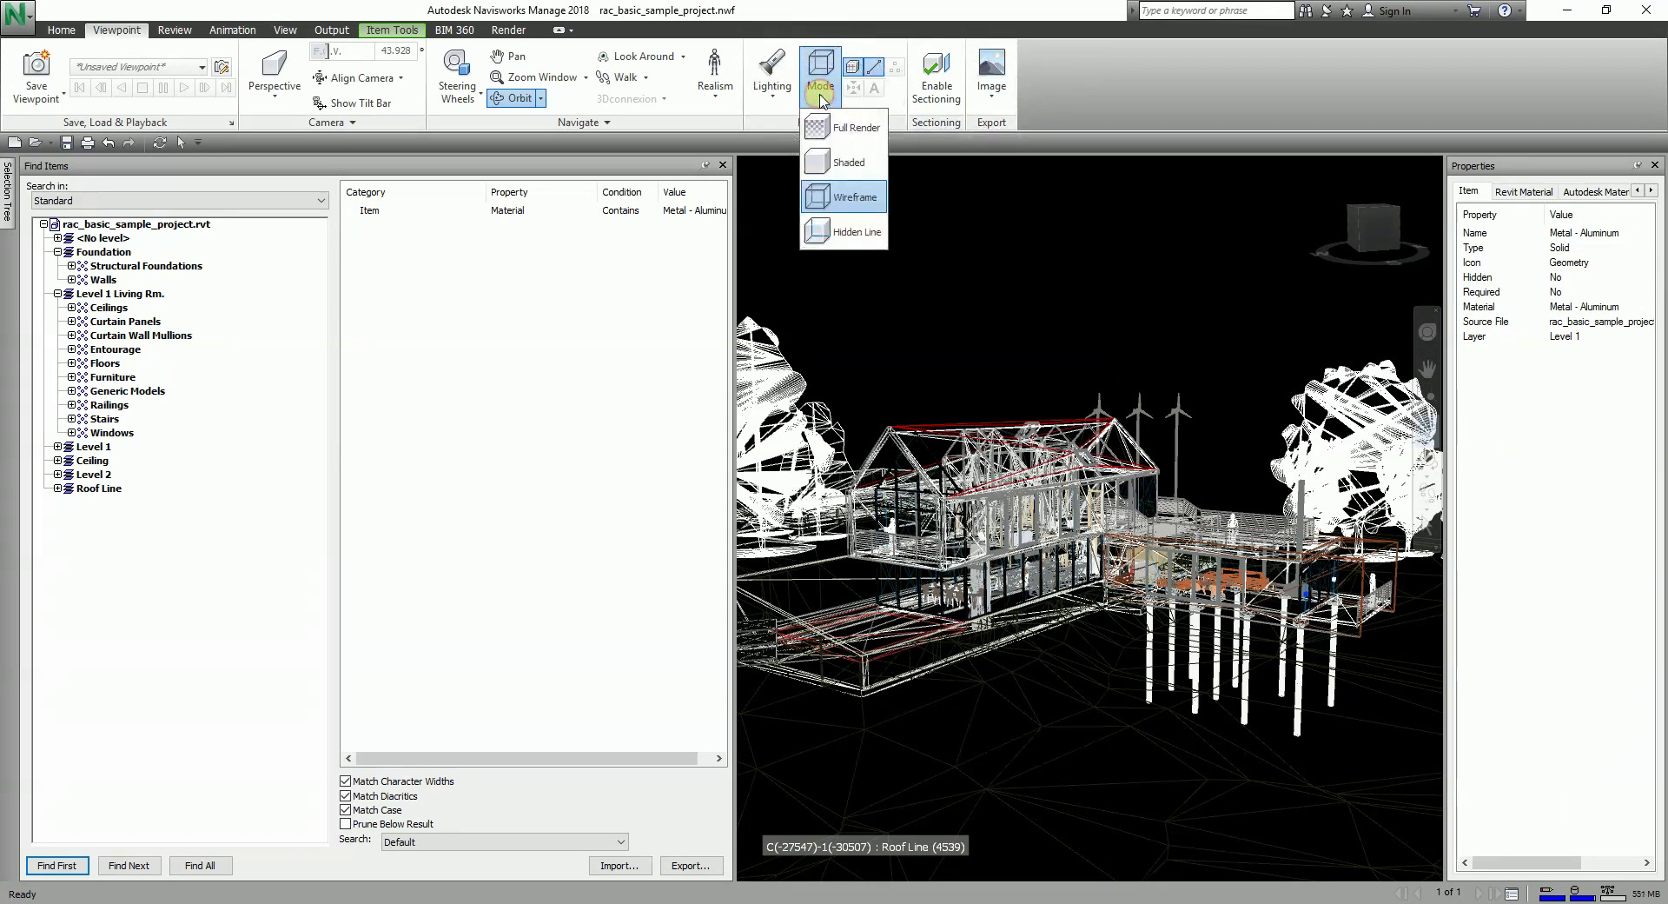
click(852, 164)
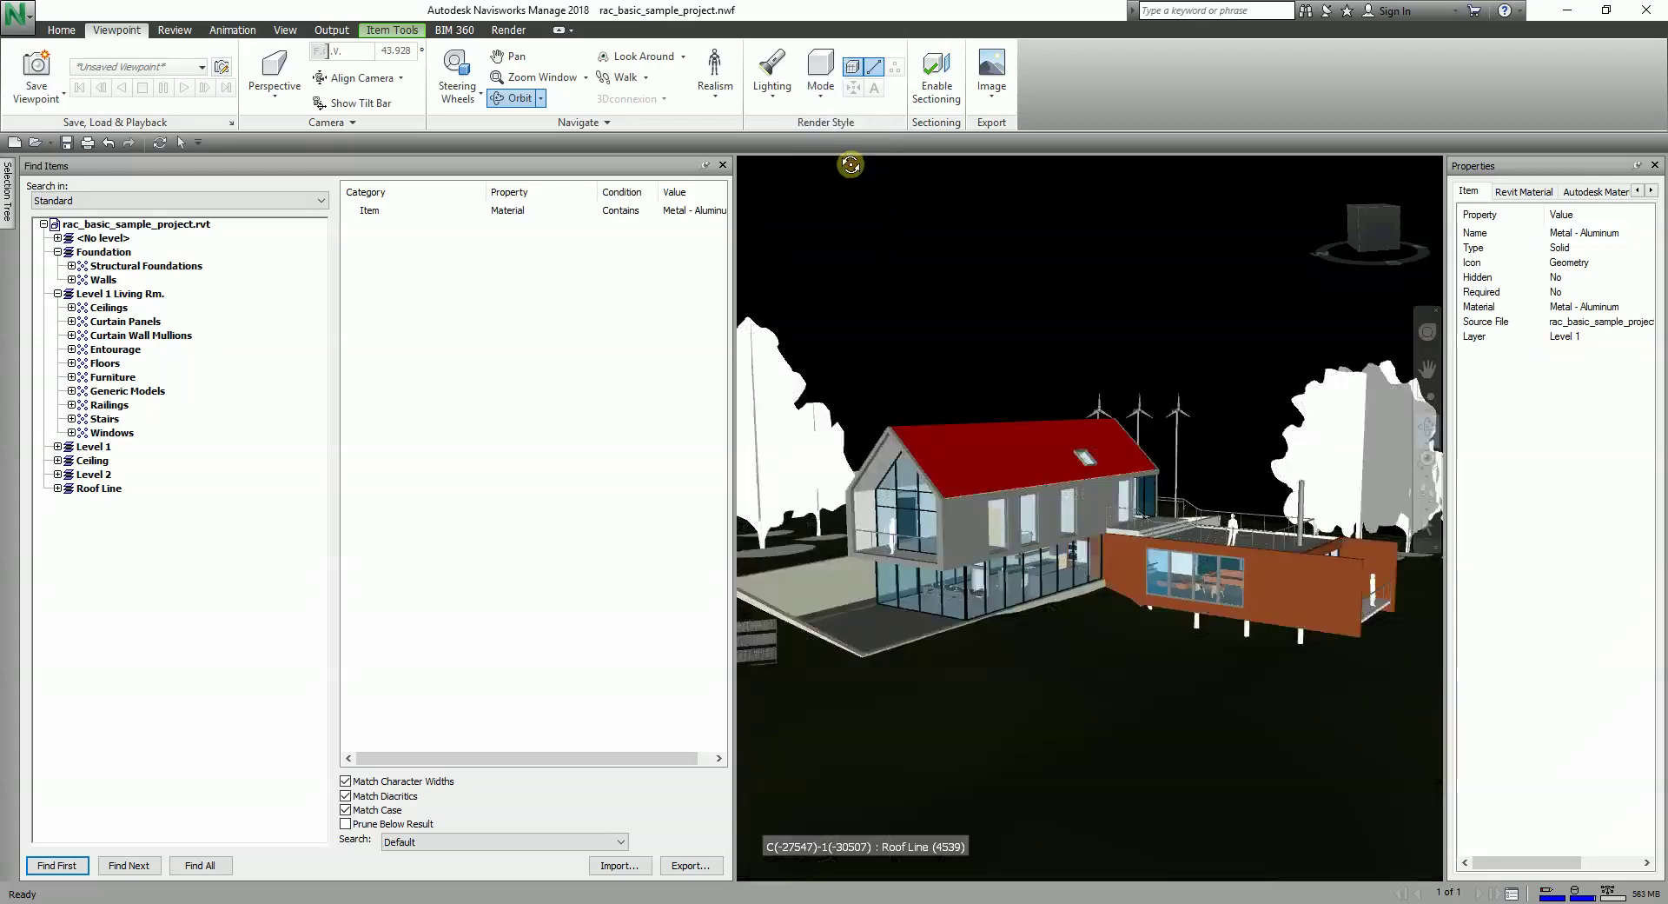
mouse_move(1320, 174)
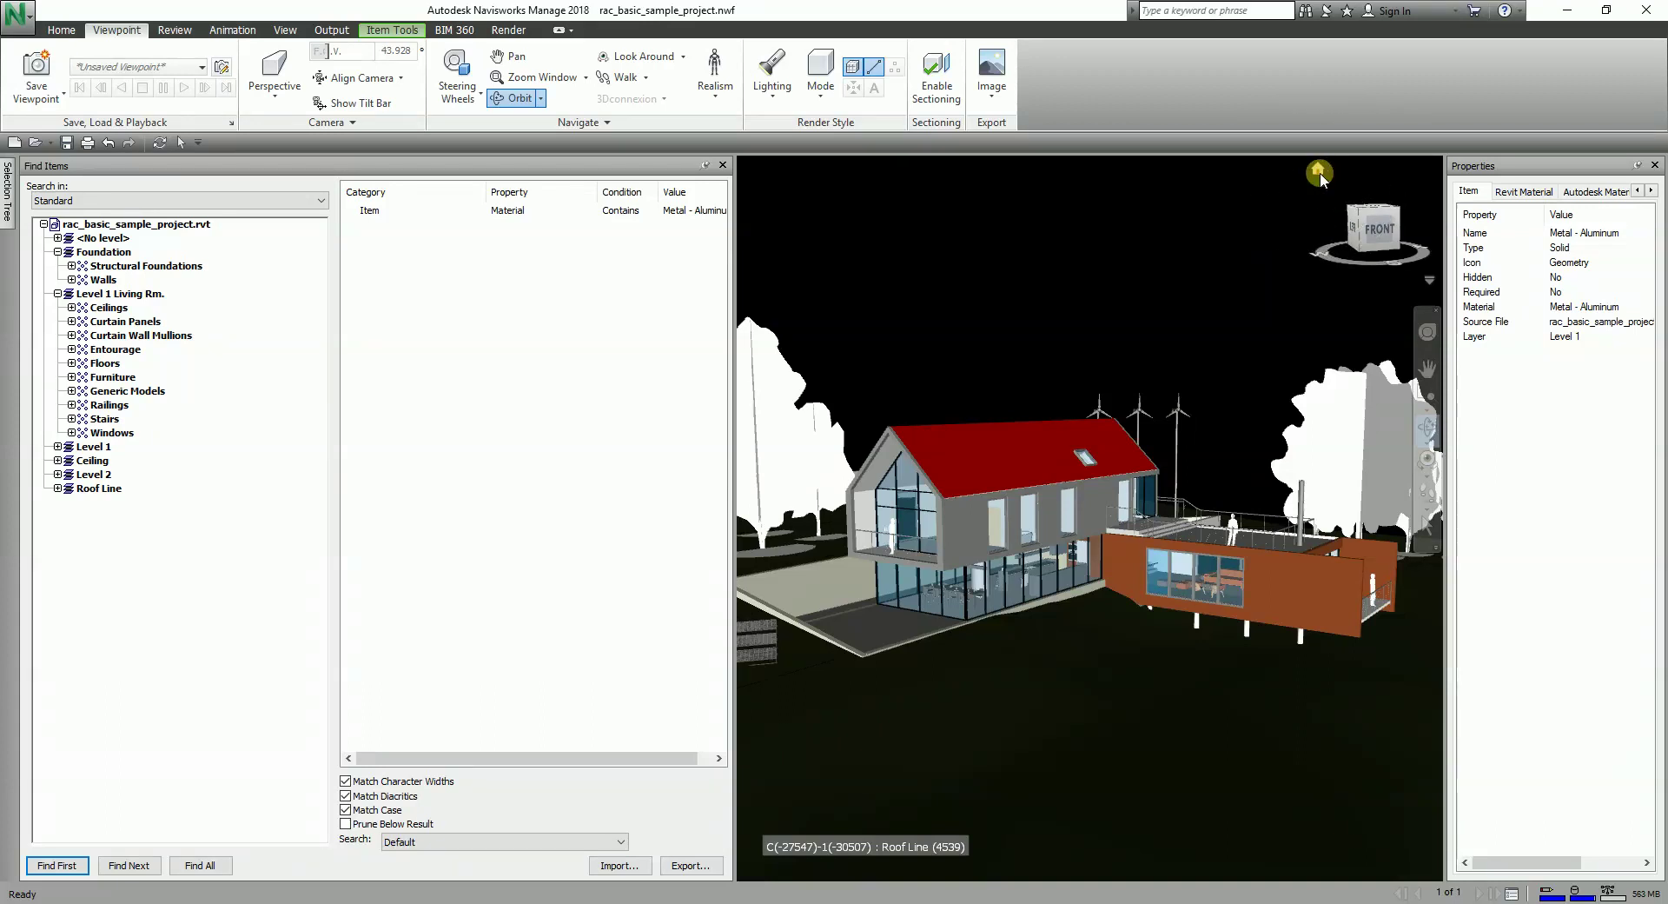
Locate the found Metal - Aluminum item from the home view and examine it close up from different corner views.
click(1319, 171)
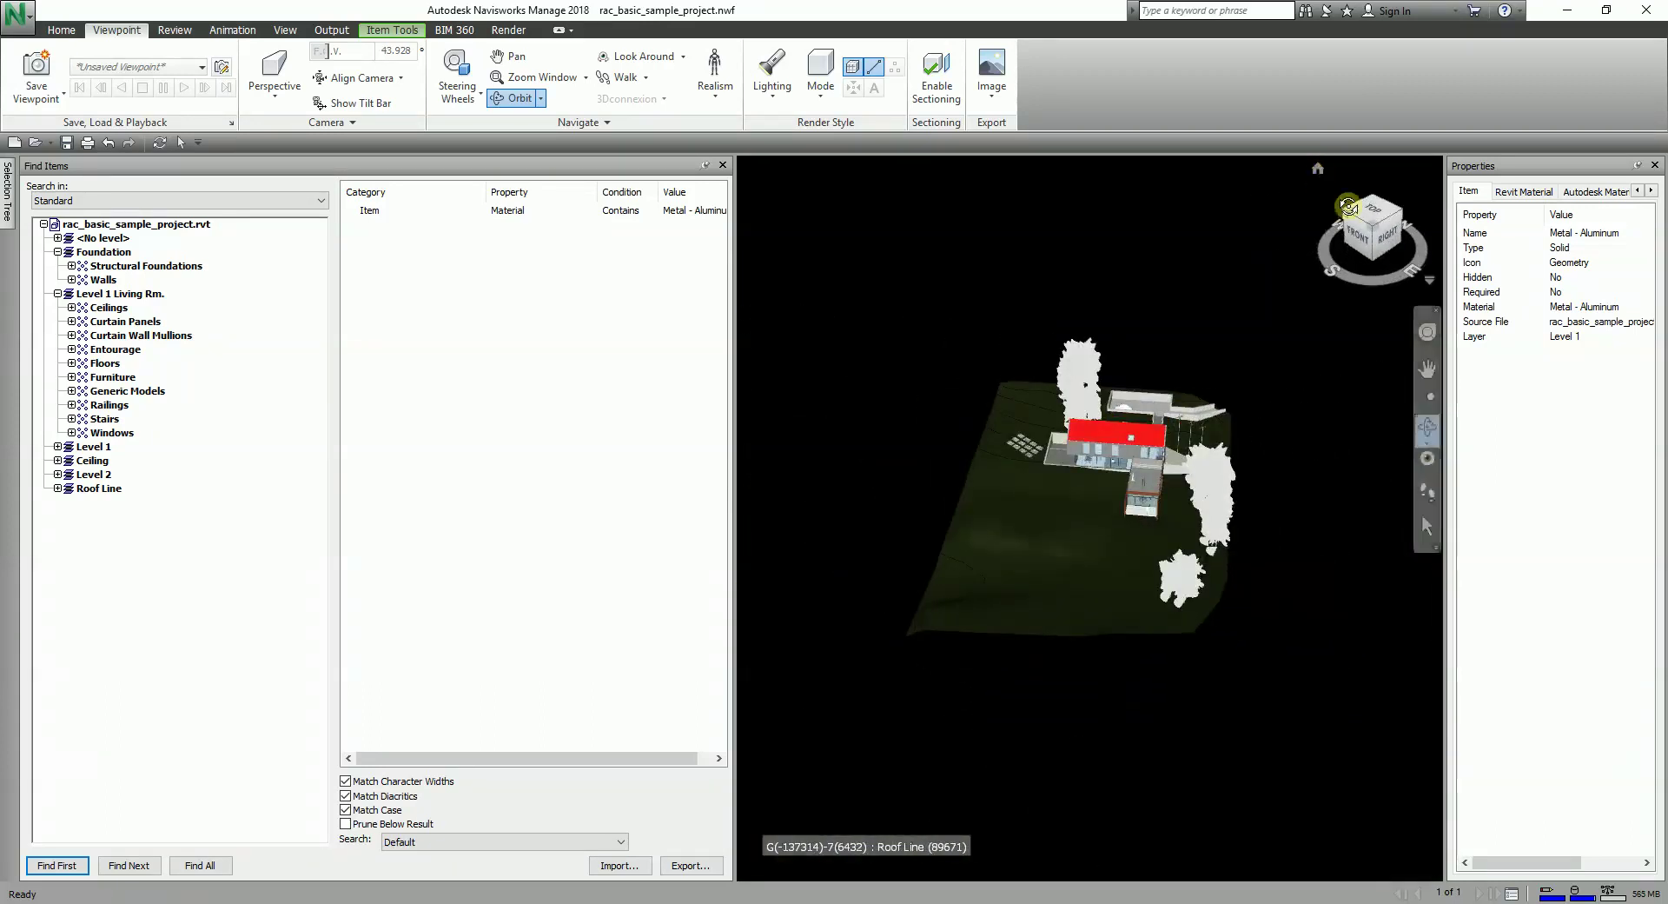
click(1371, 231)
click(1372, 231)
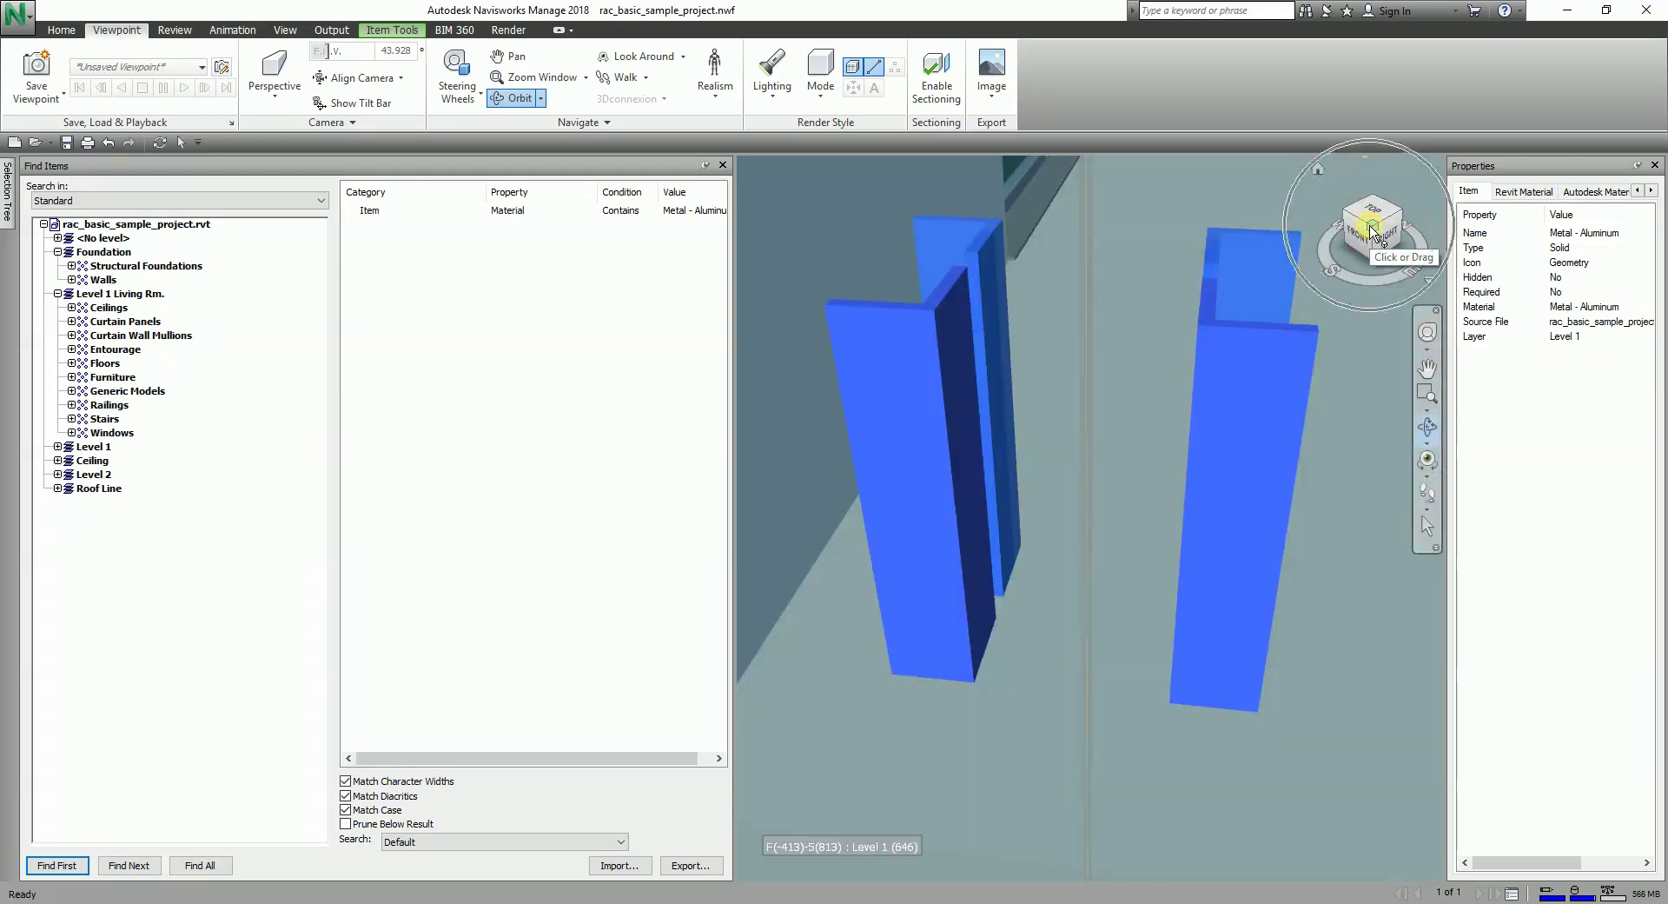
click(1349, 222)
click(1349, 222)
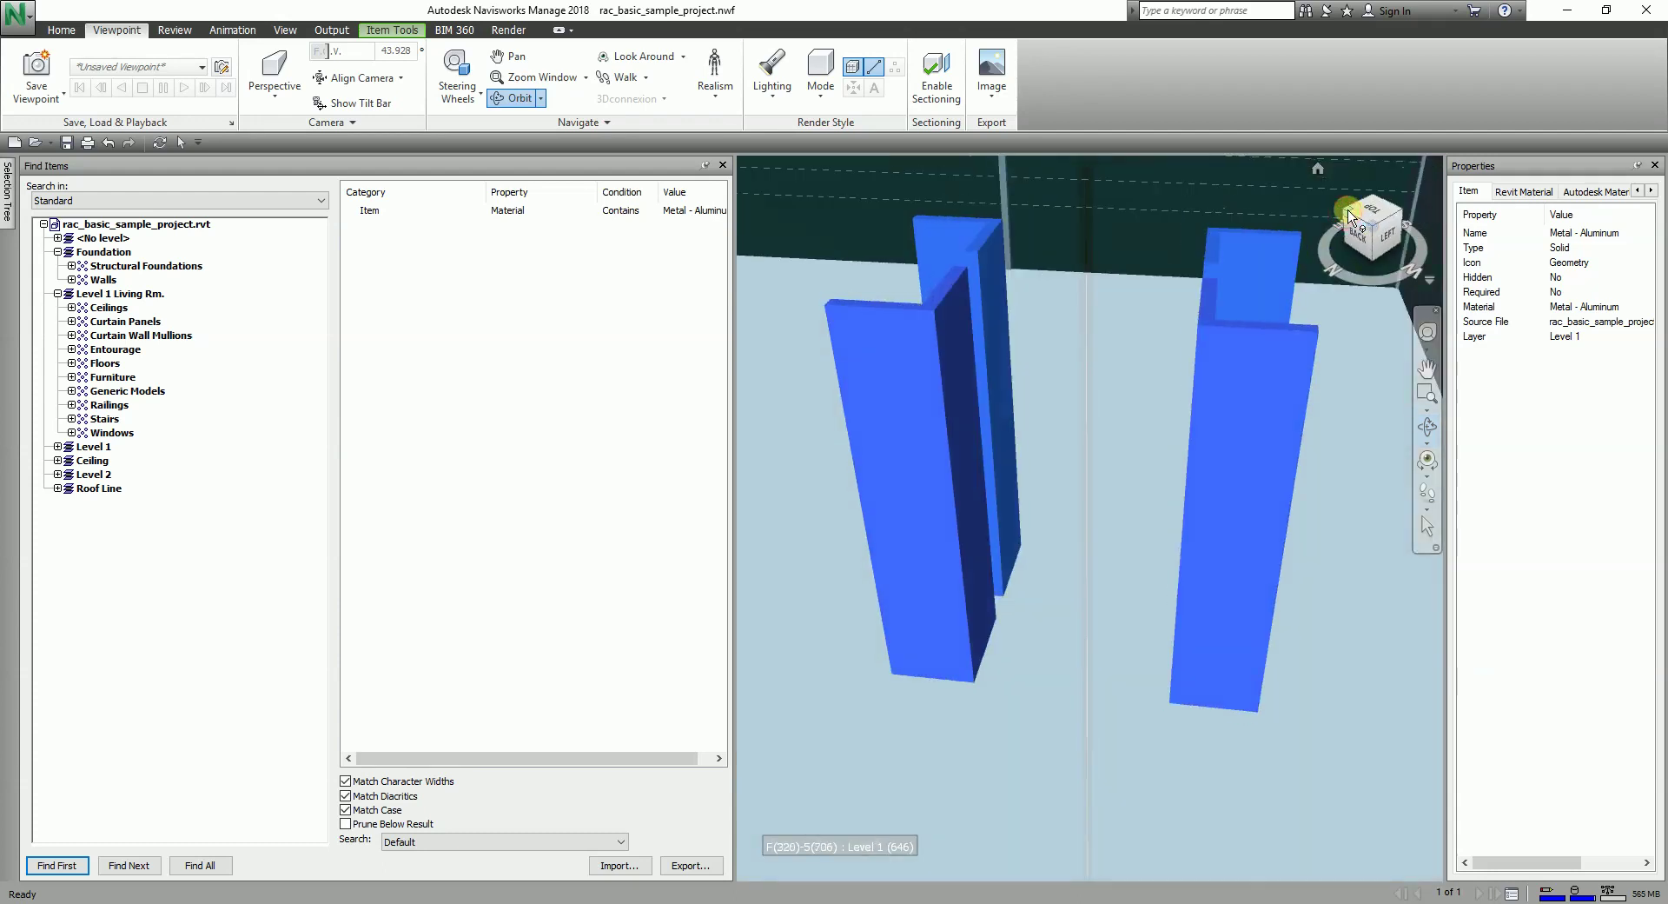
click(1349, 221)
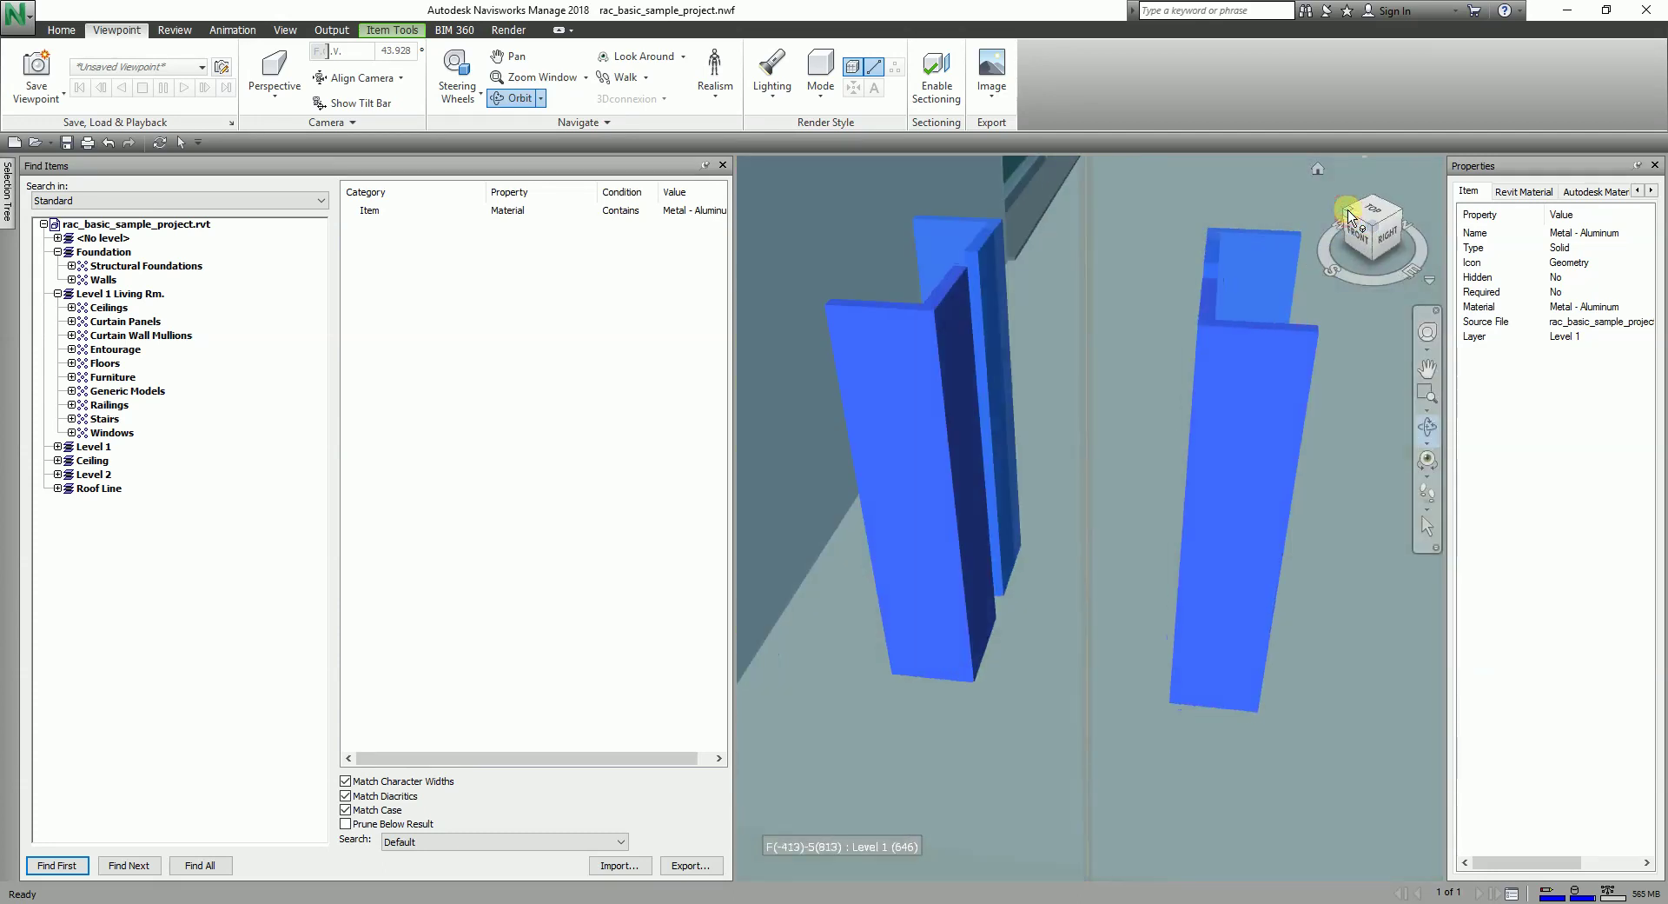
click(1349, 219)
Step through the next Metal - Aluminum matches, checking each item's layer and examining it close up in the model.
click(131, 865)
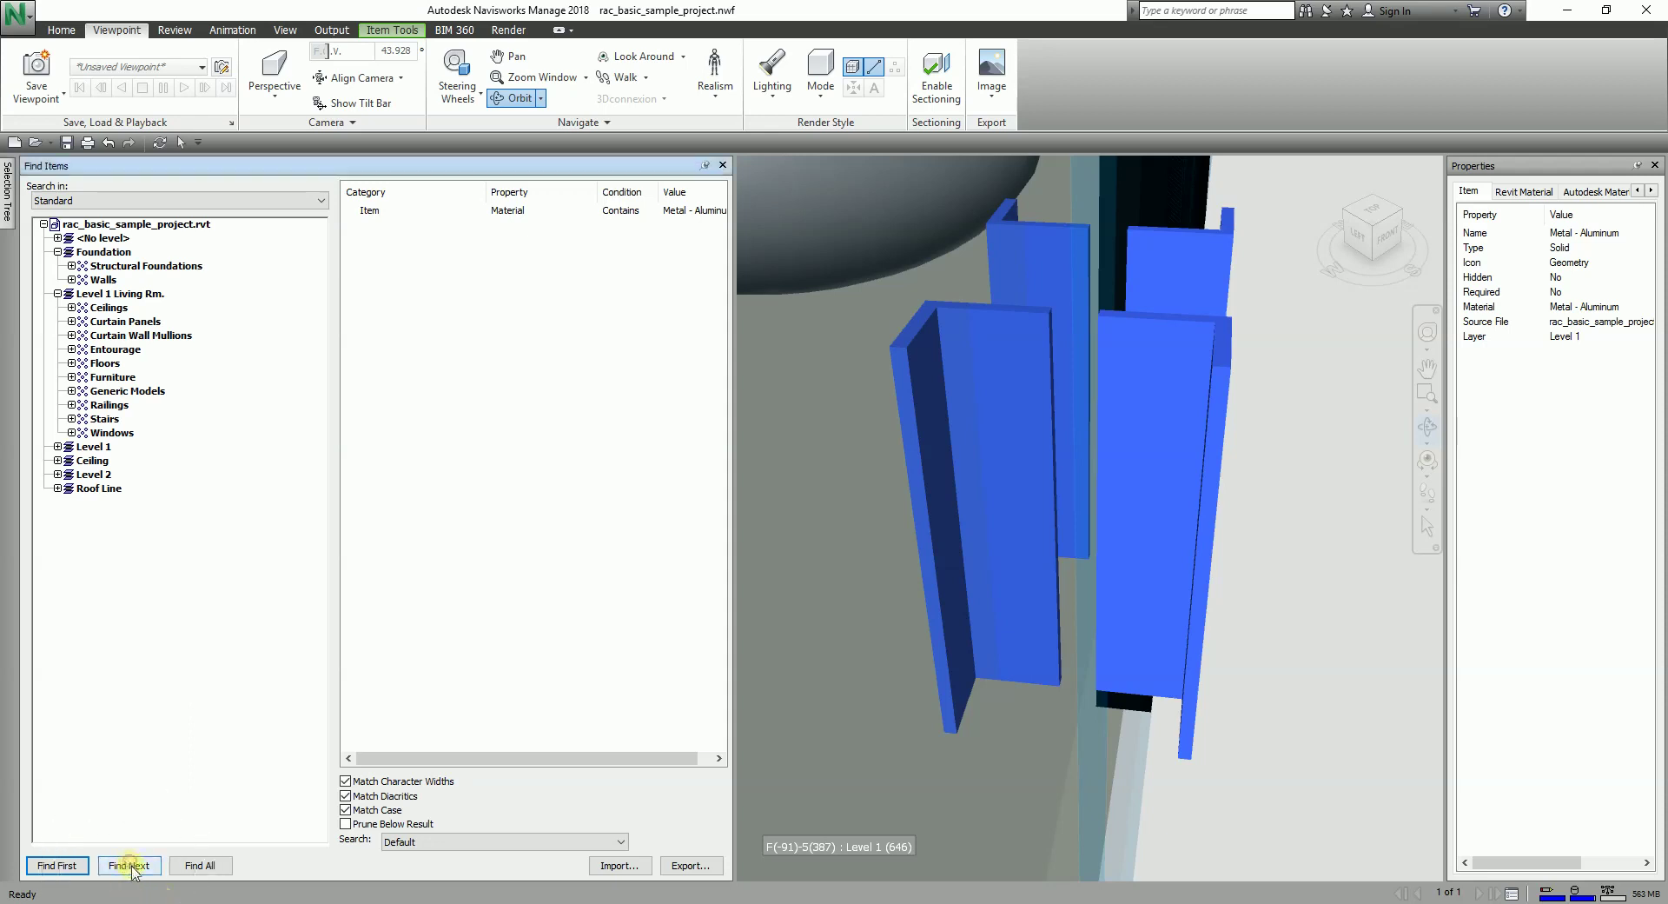
click(131, 865)
click(137, 869)
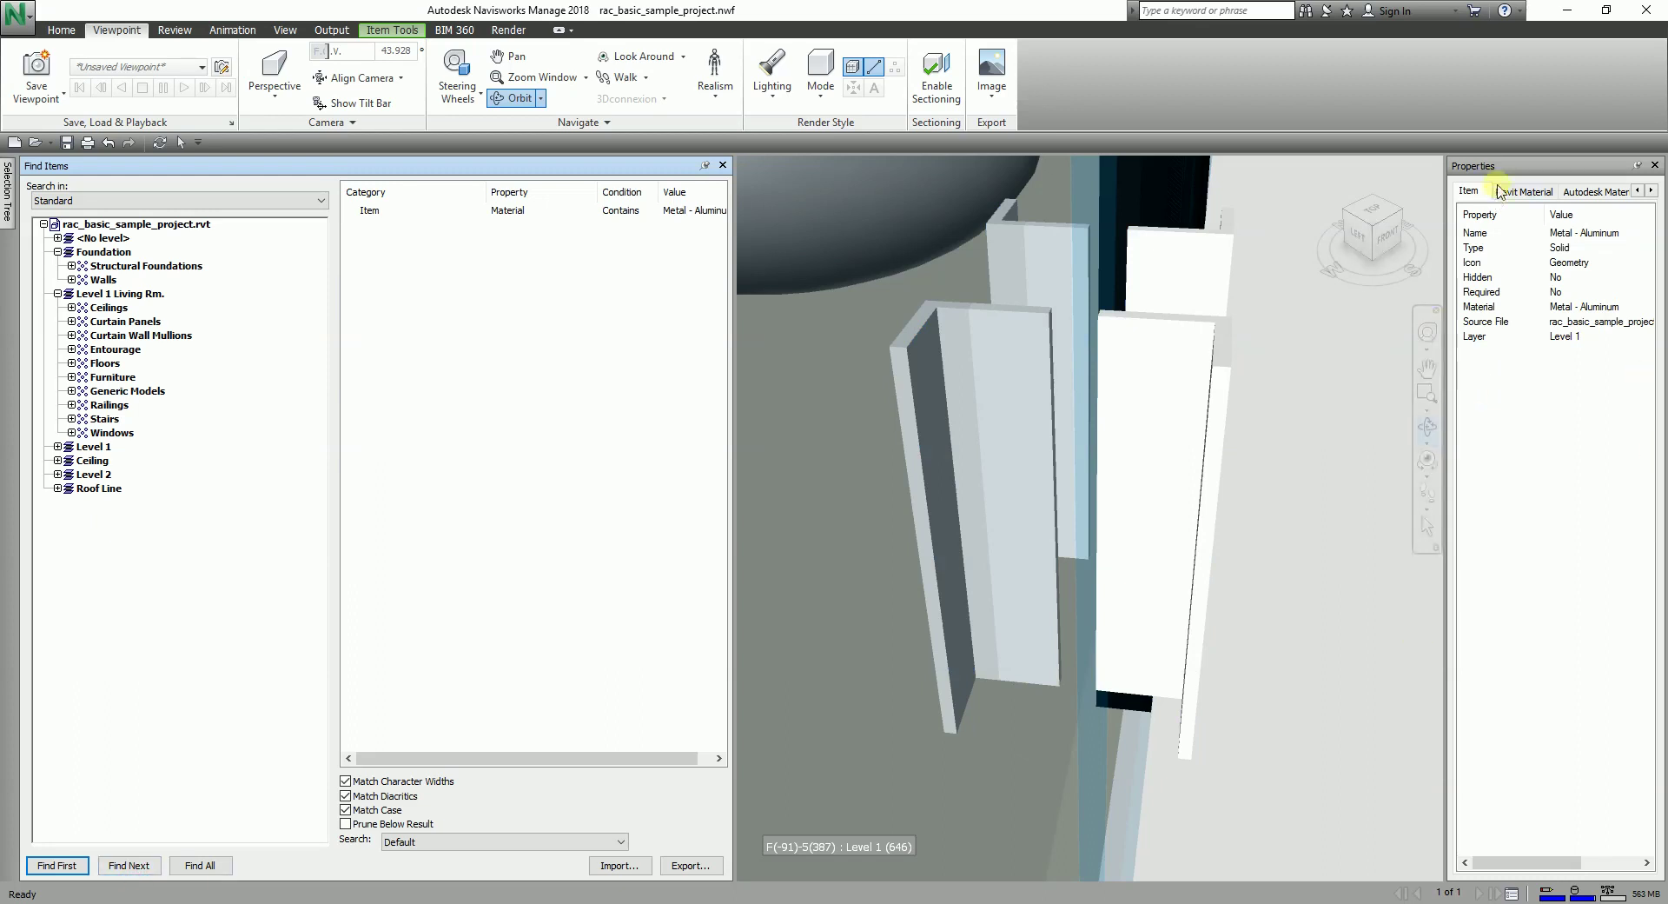
click(1399, 217)
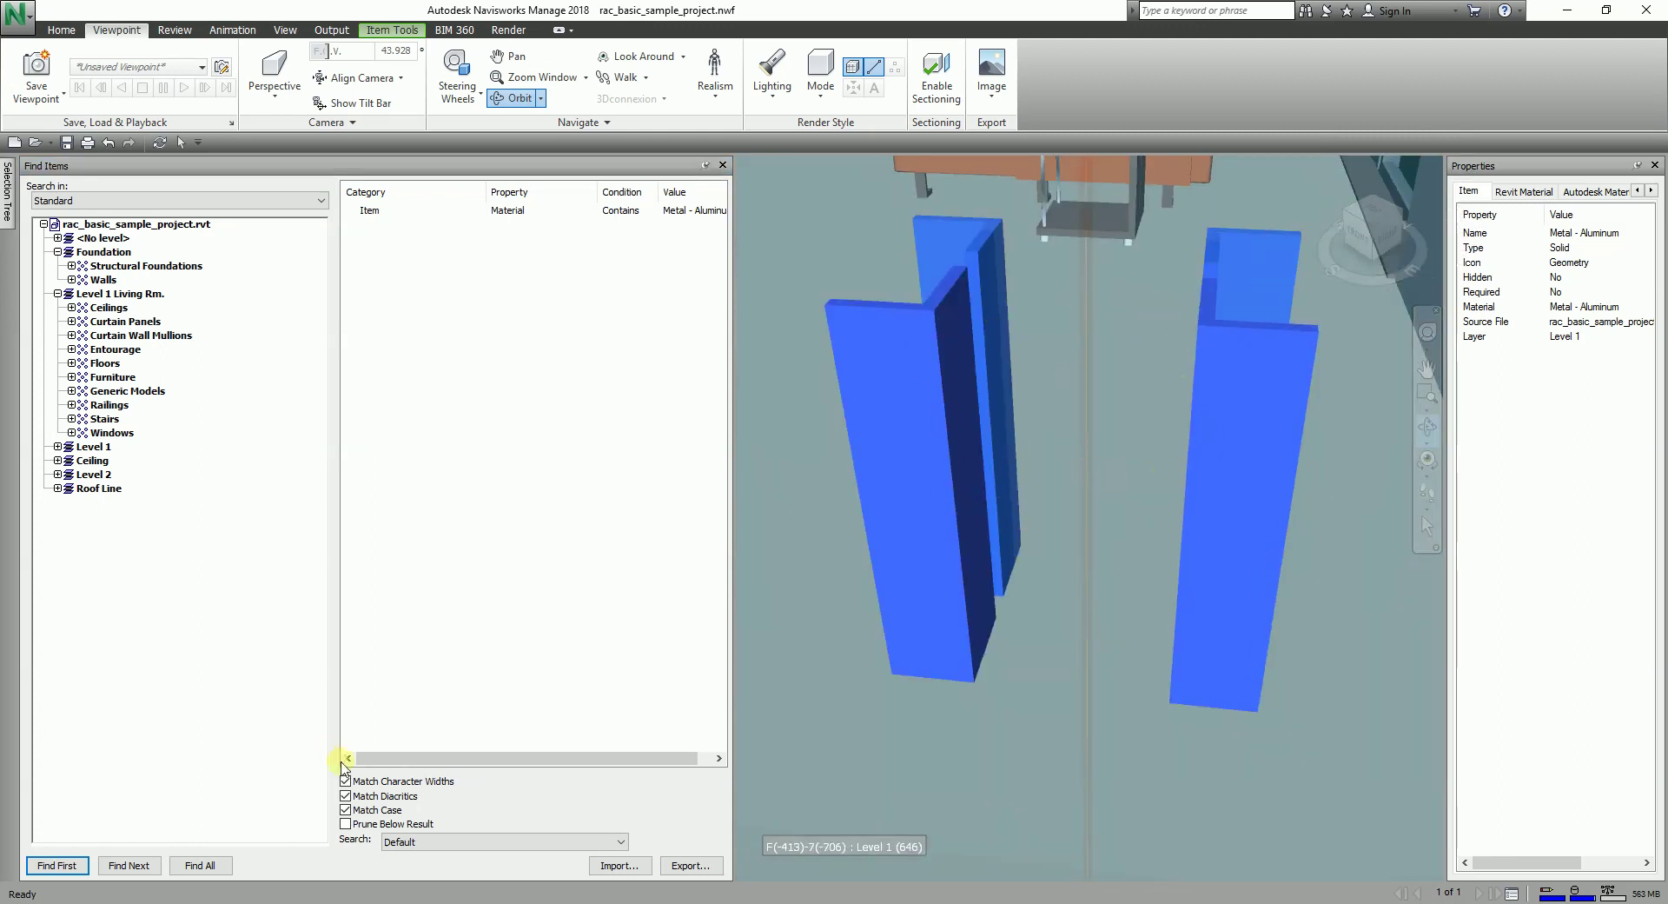
click(137, 867)
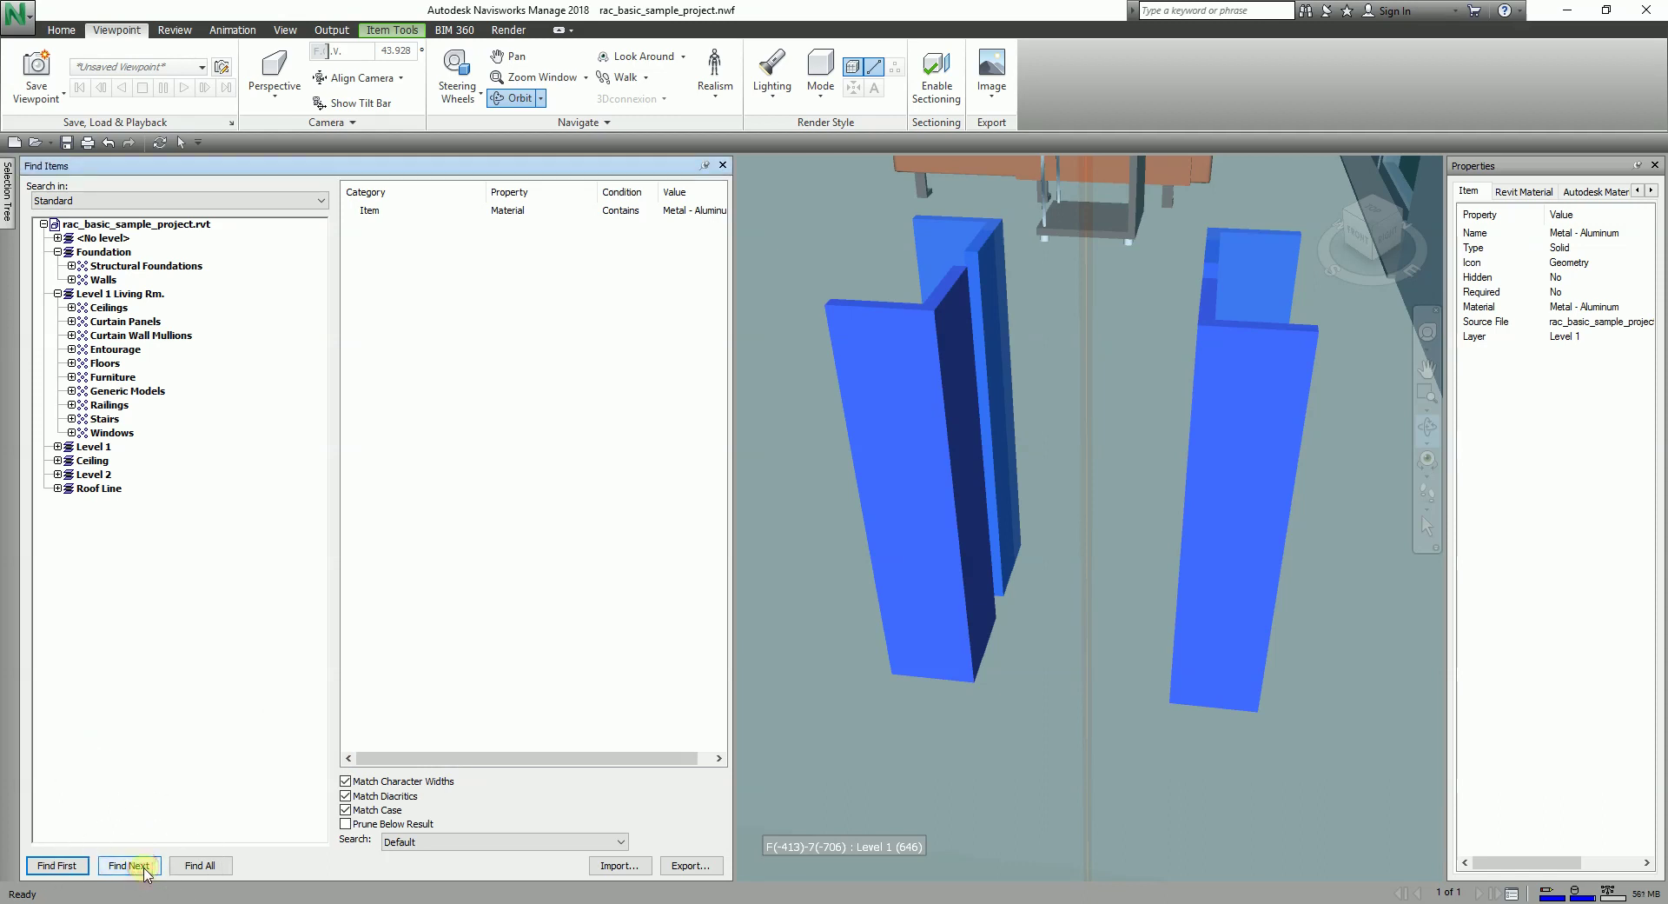
click(139, 867)
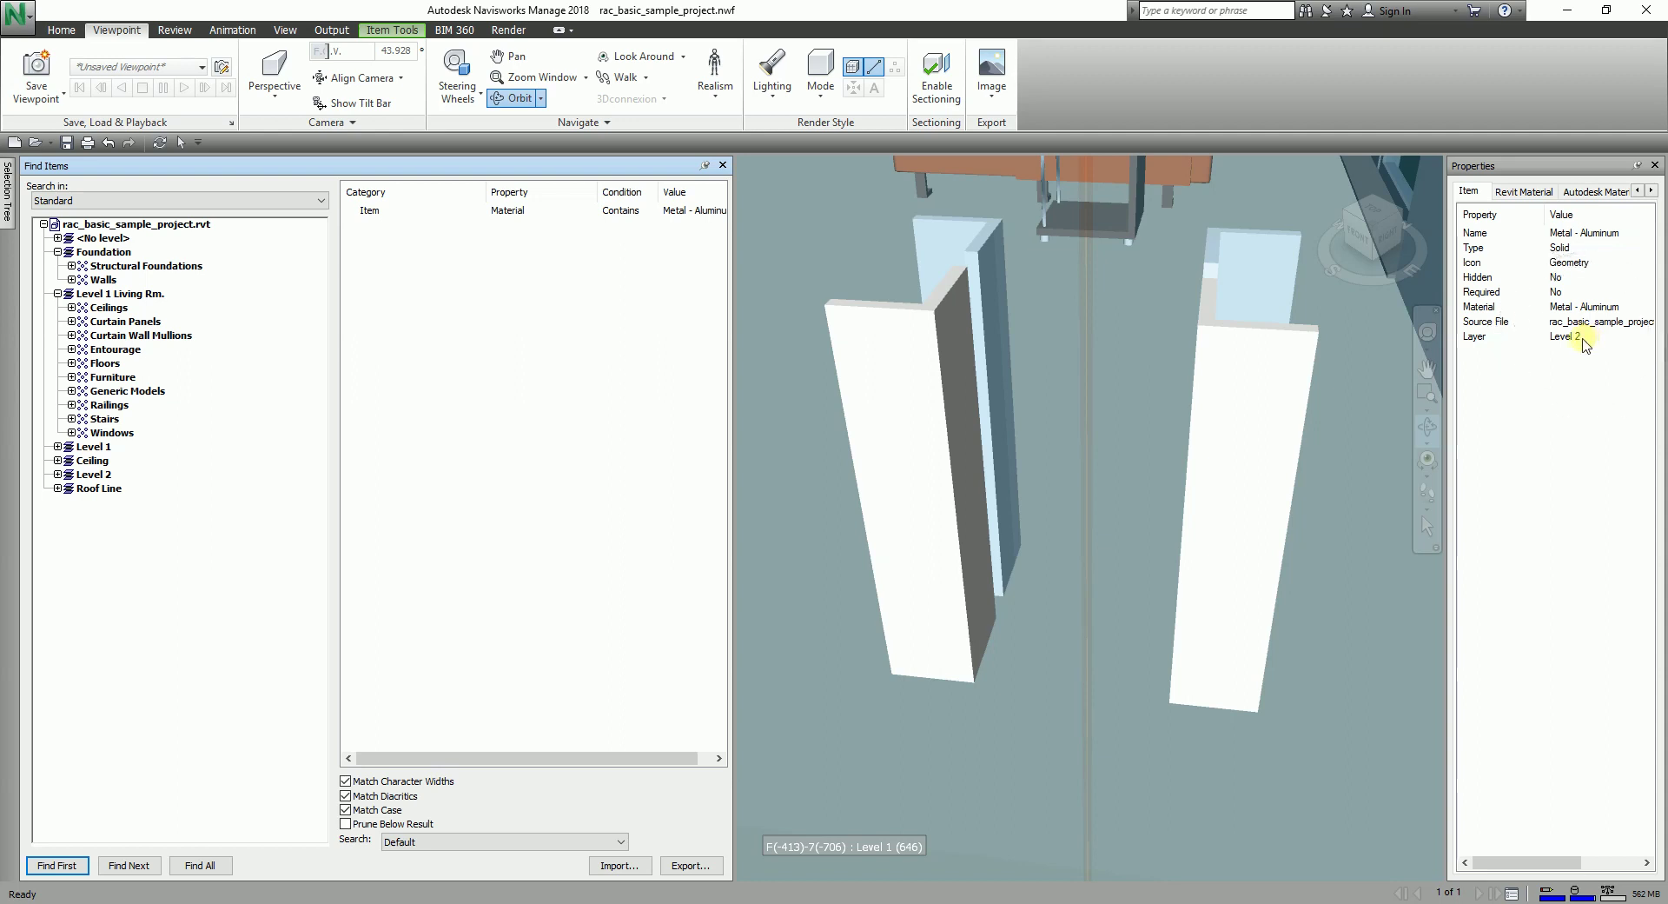
click(1378, 232)
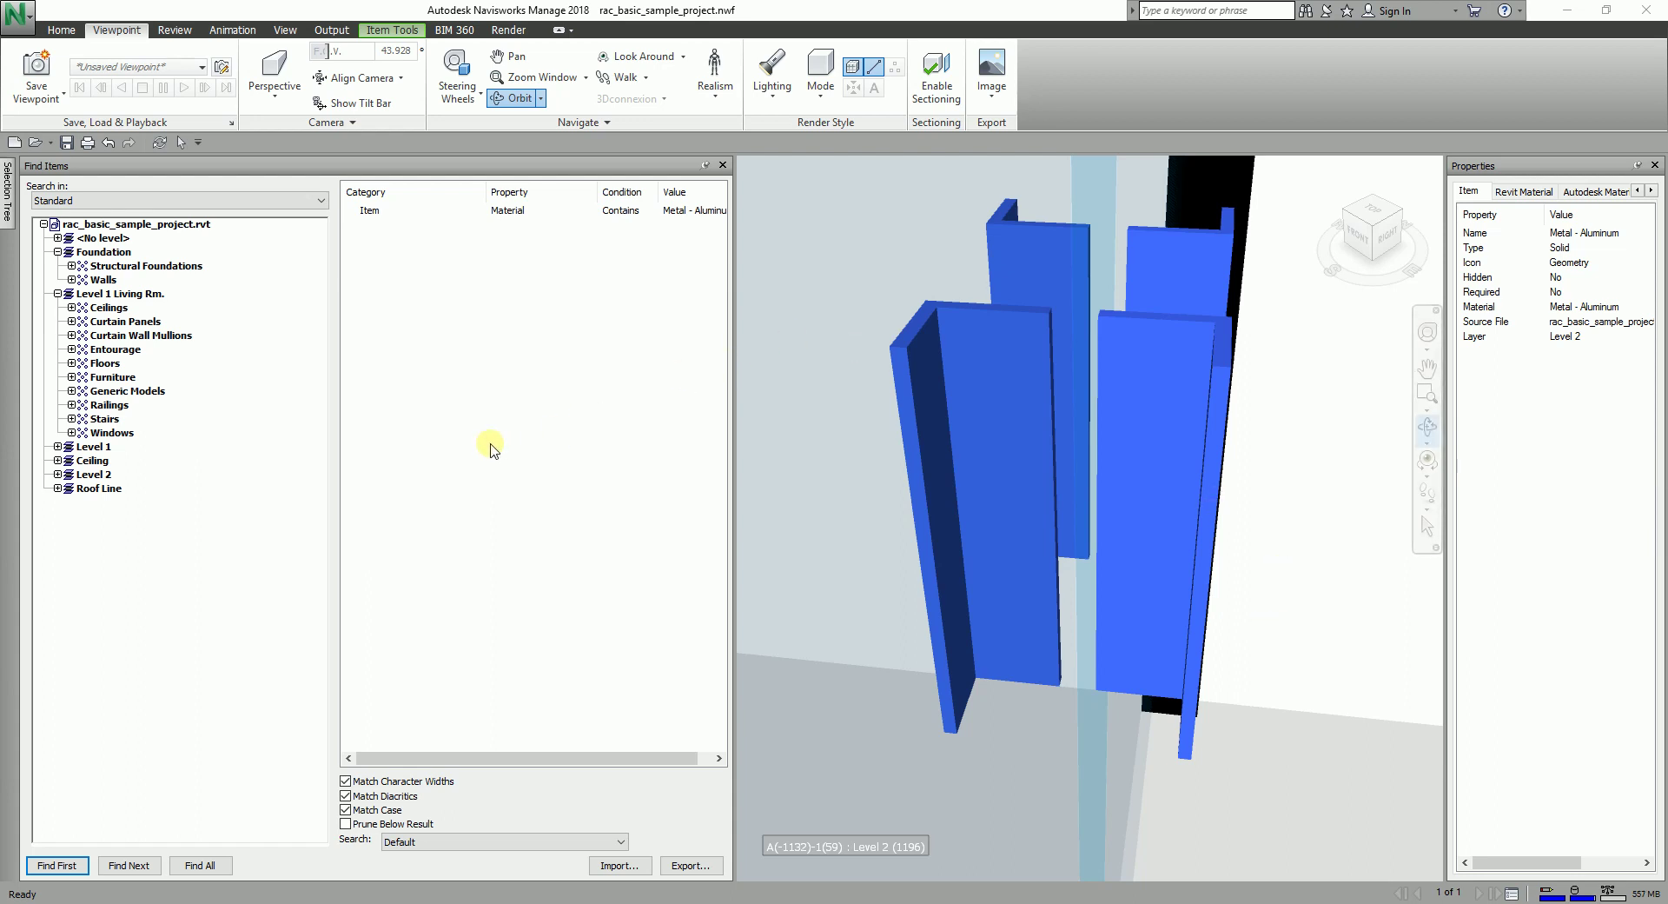
Restore the home view of the model and frame the house with its surroundings.
scroll(990, 440, down, 10)
scroll(998, 440, down, 5)
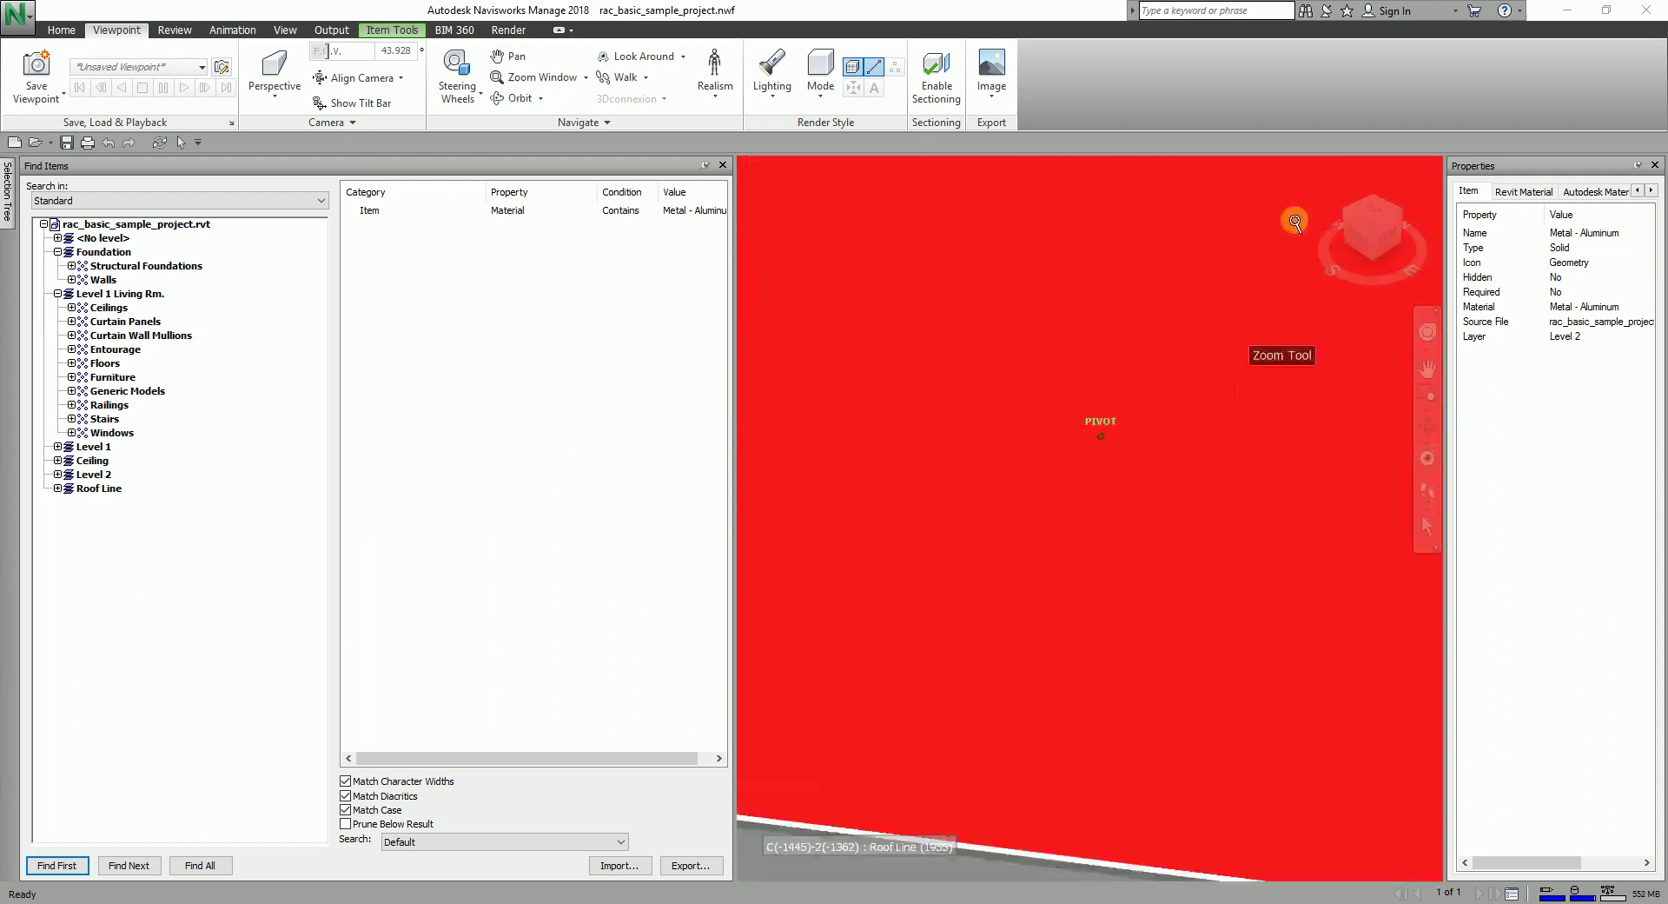
click(1306, 174)
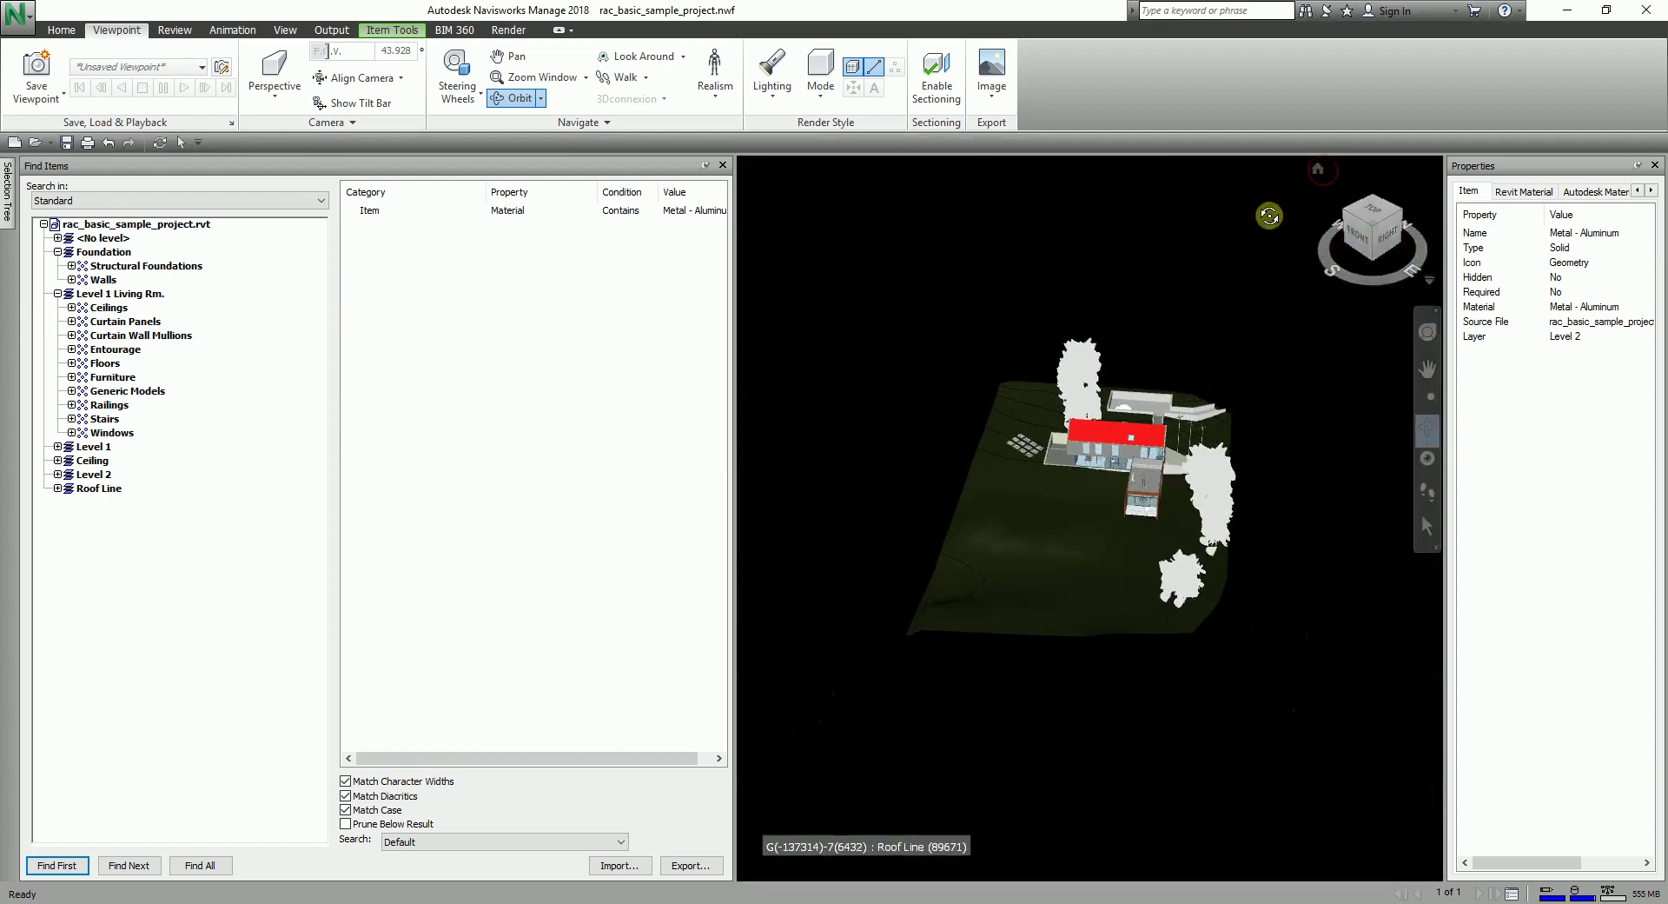
scroll(1162, 474, up, 5)
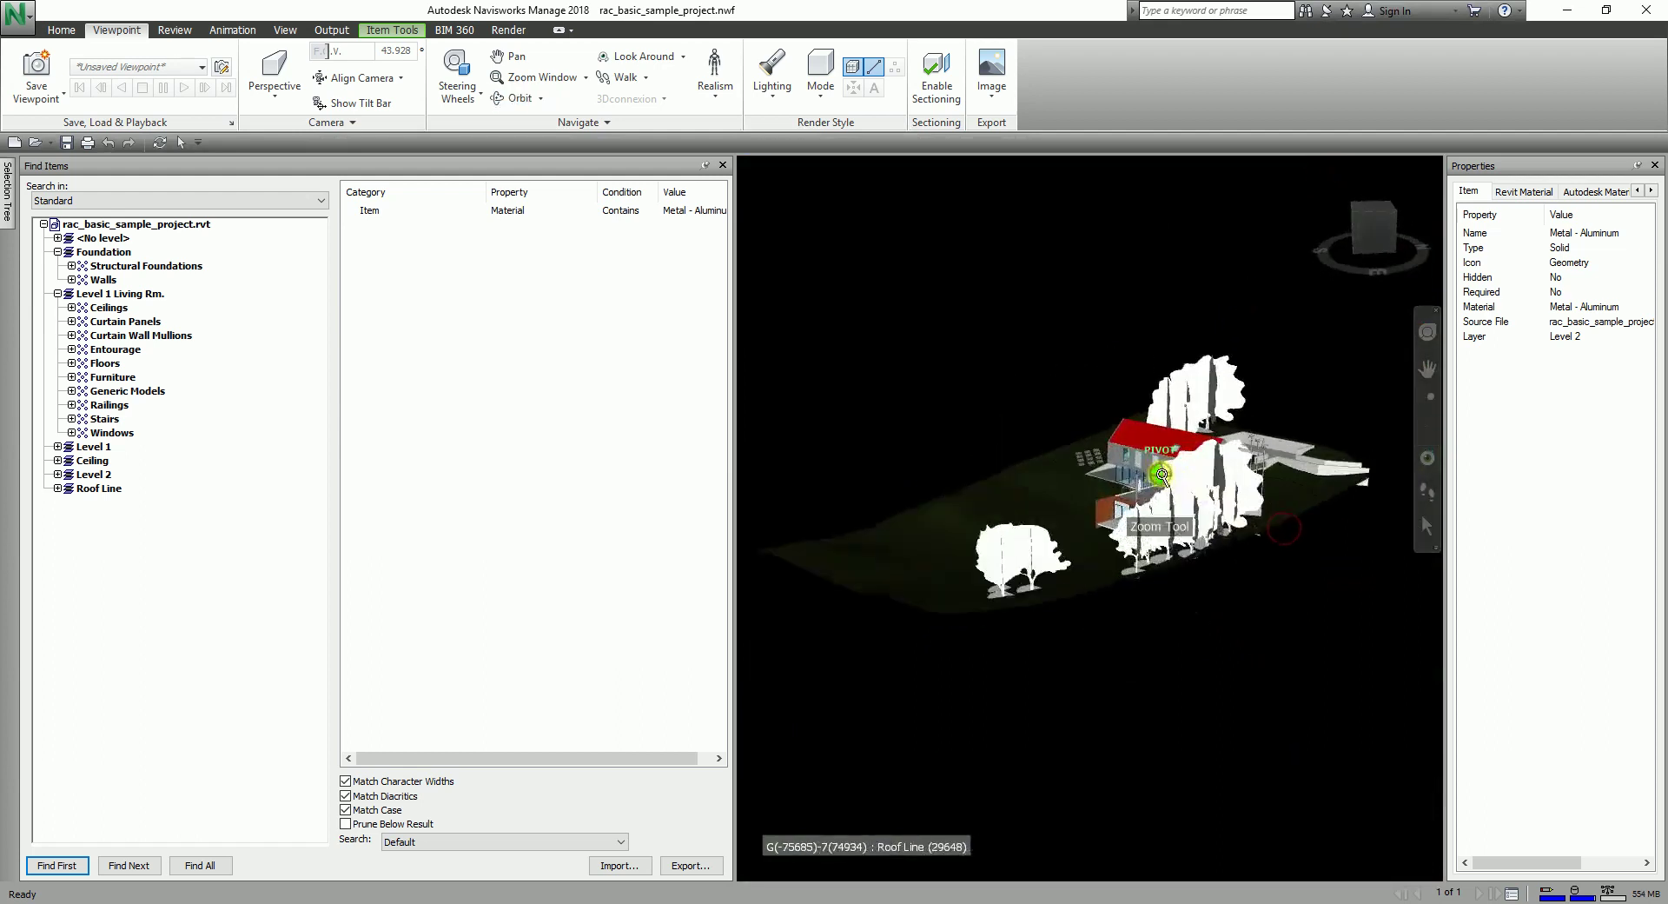
scroll(1162, 473, up, 5)
middle_drag(1167, 559, 1135, 592)
Redefine the search condition as category Element, property Name, condition Contains, with the value 1180 x 1170mm.
click(432, 212)
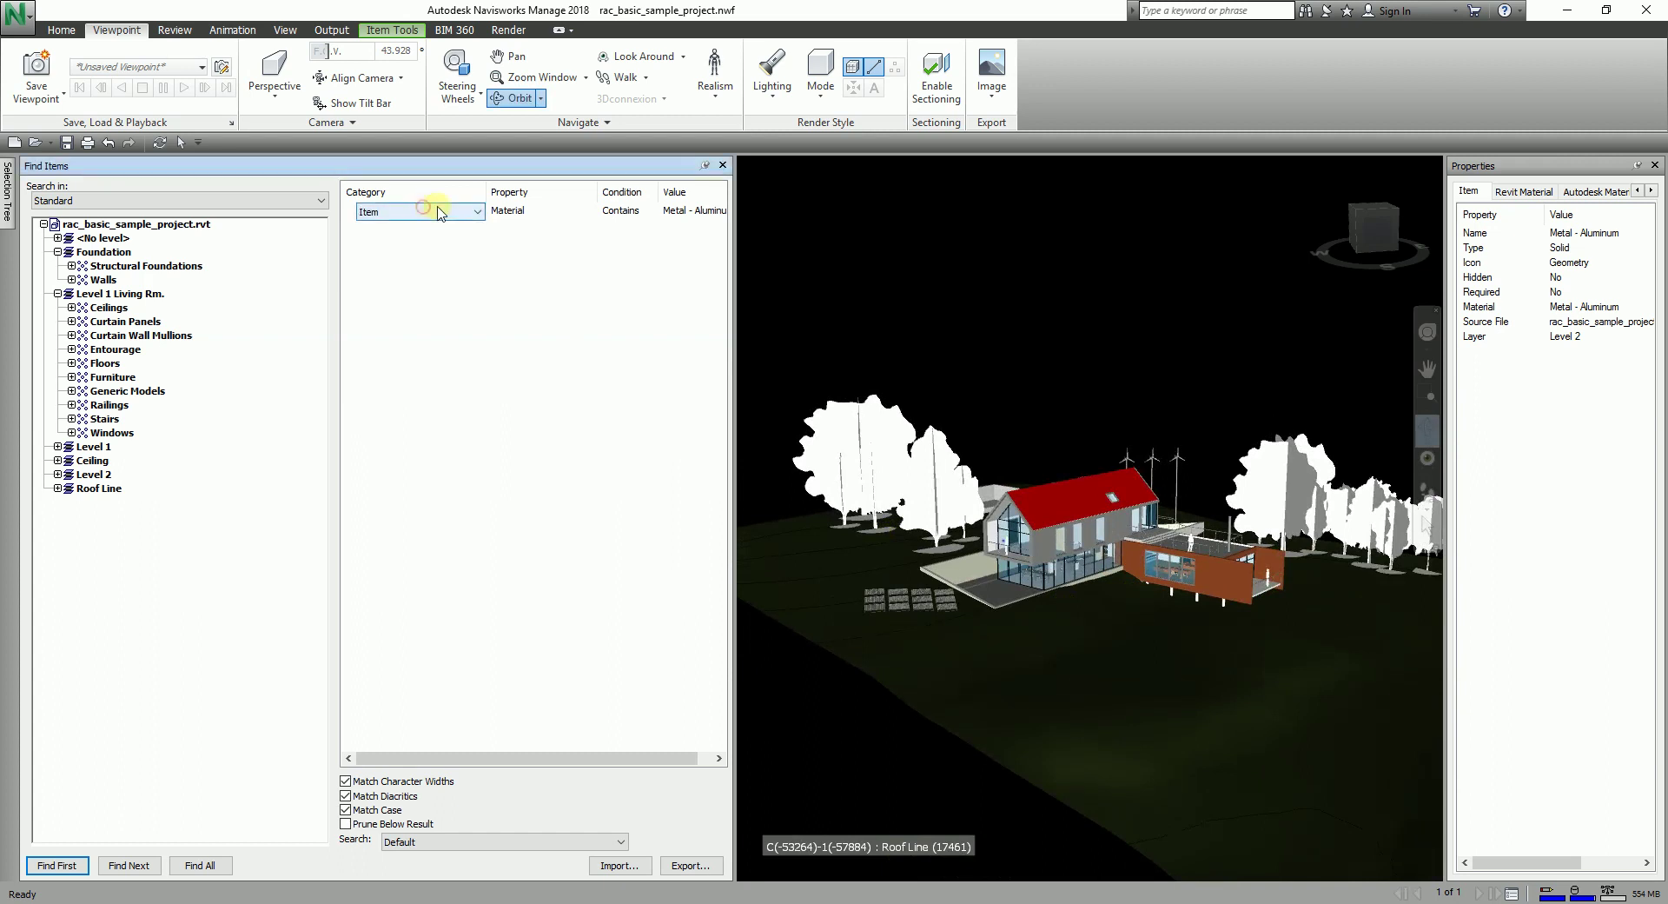
click(477, 212)
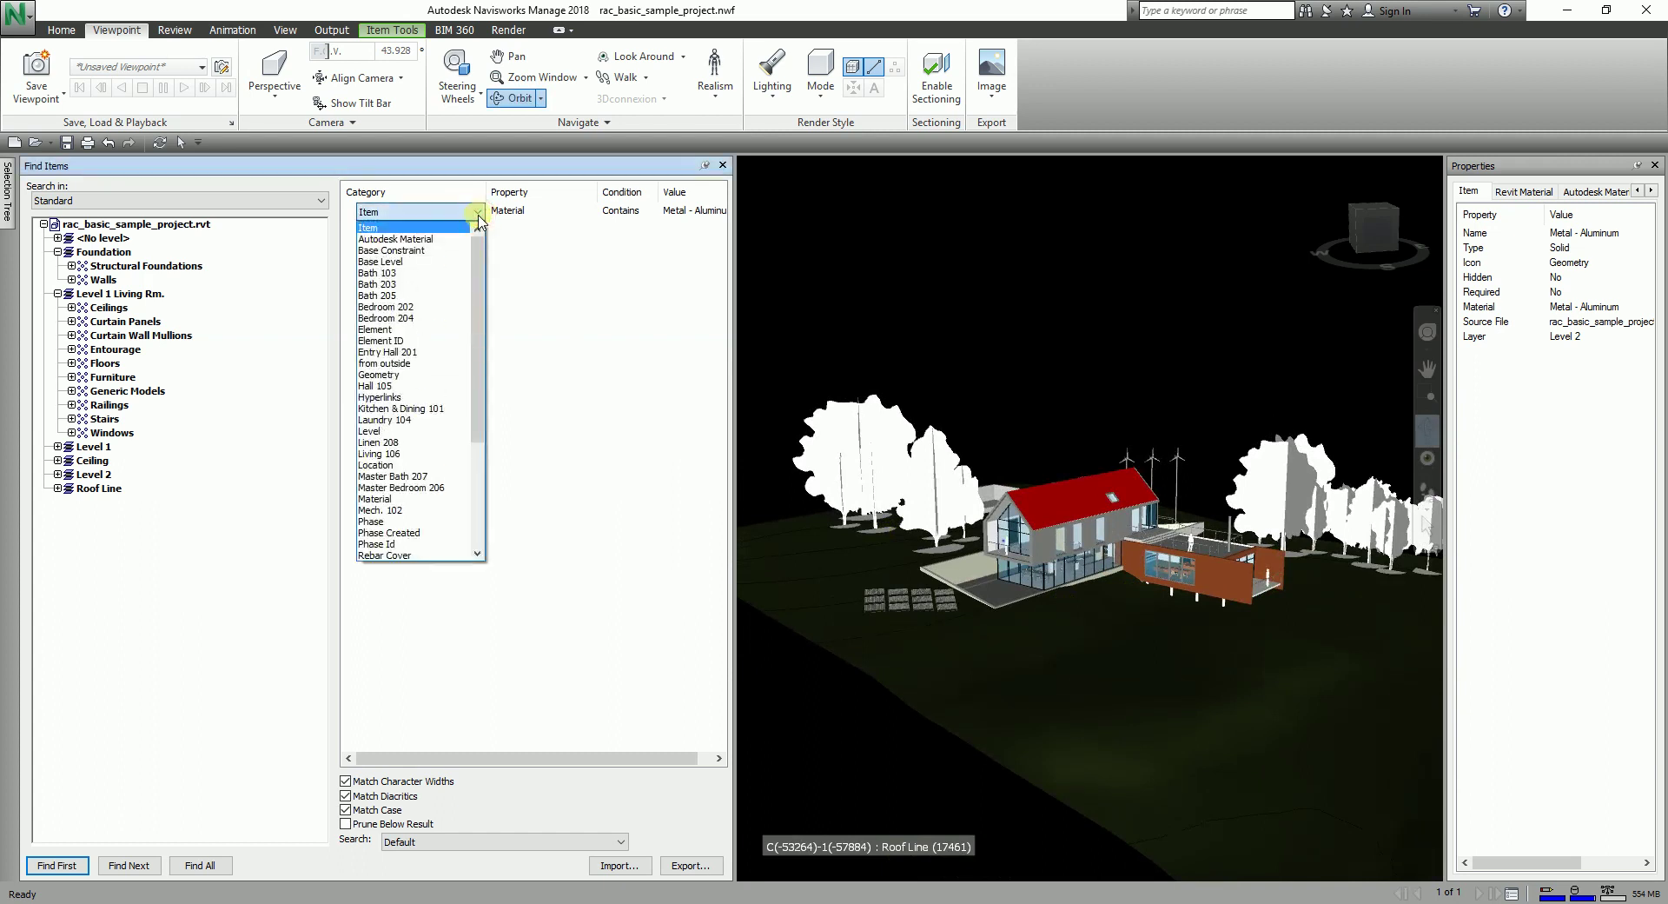
click(408, 327)
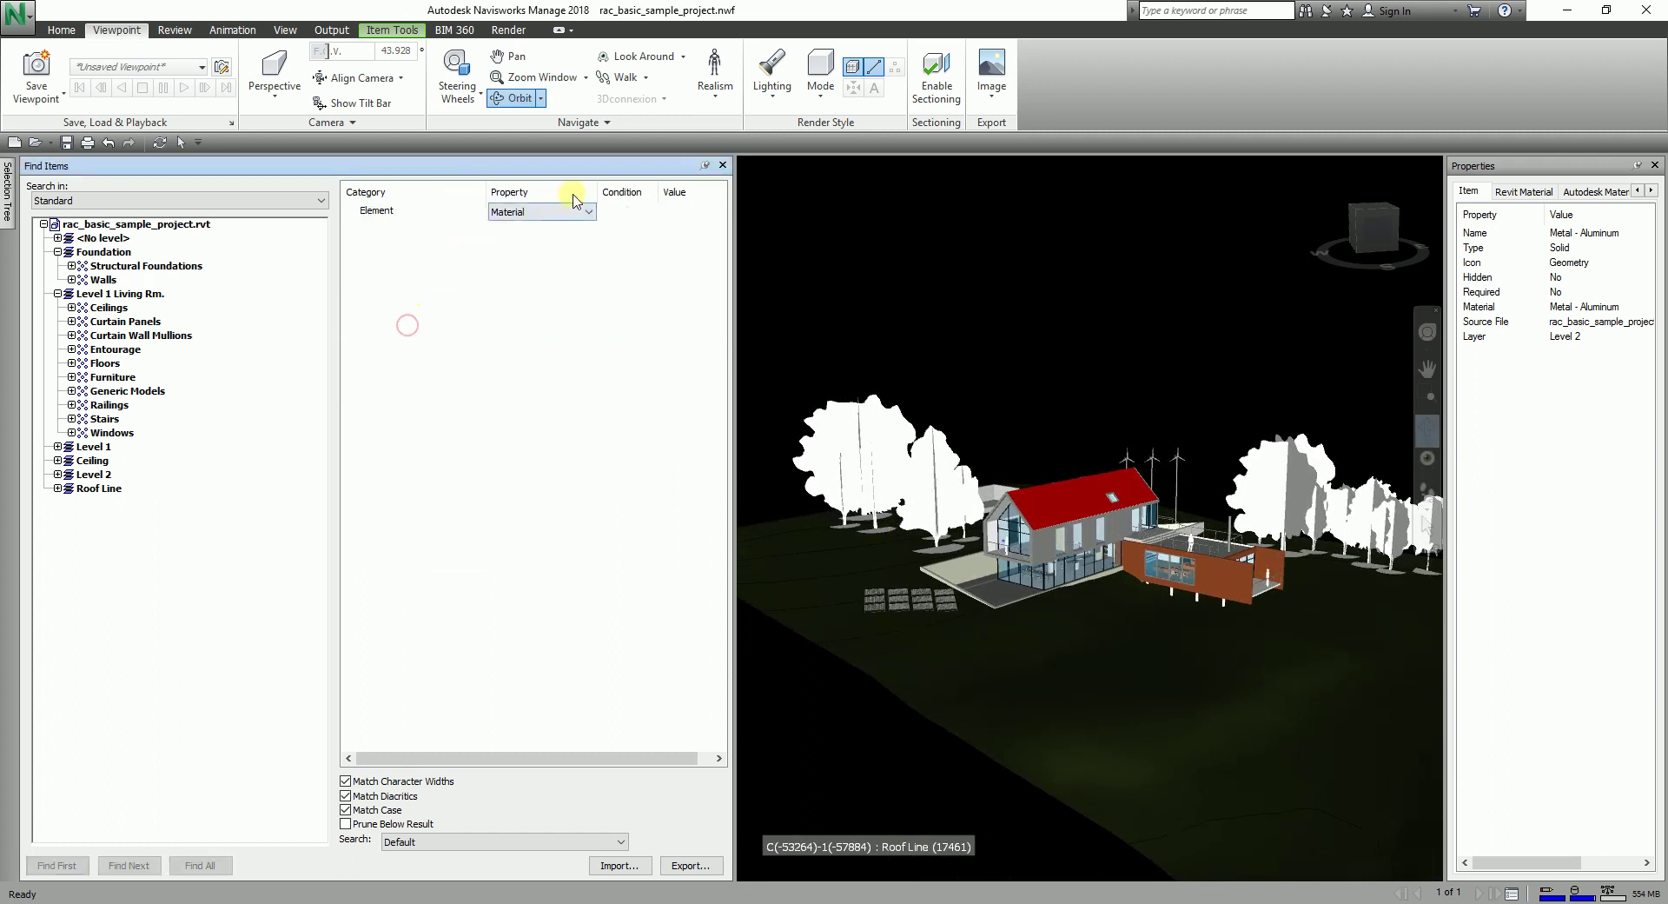
click(584, 212)
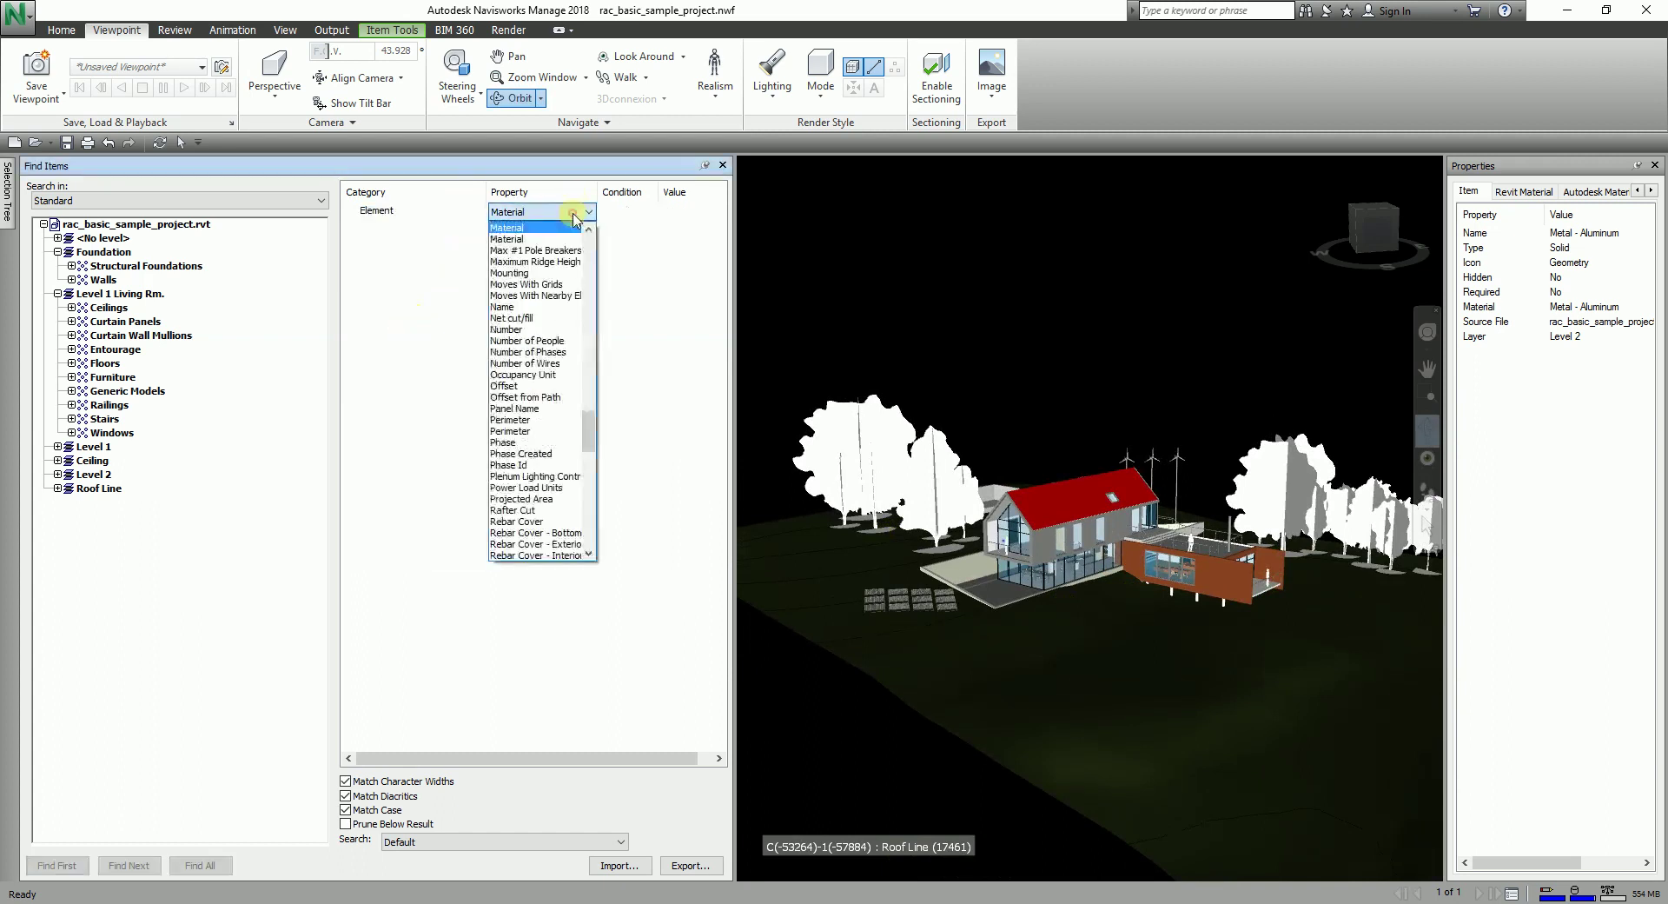
click(515, 308)
click(648, 213)
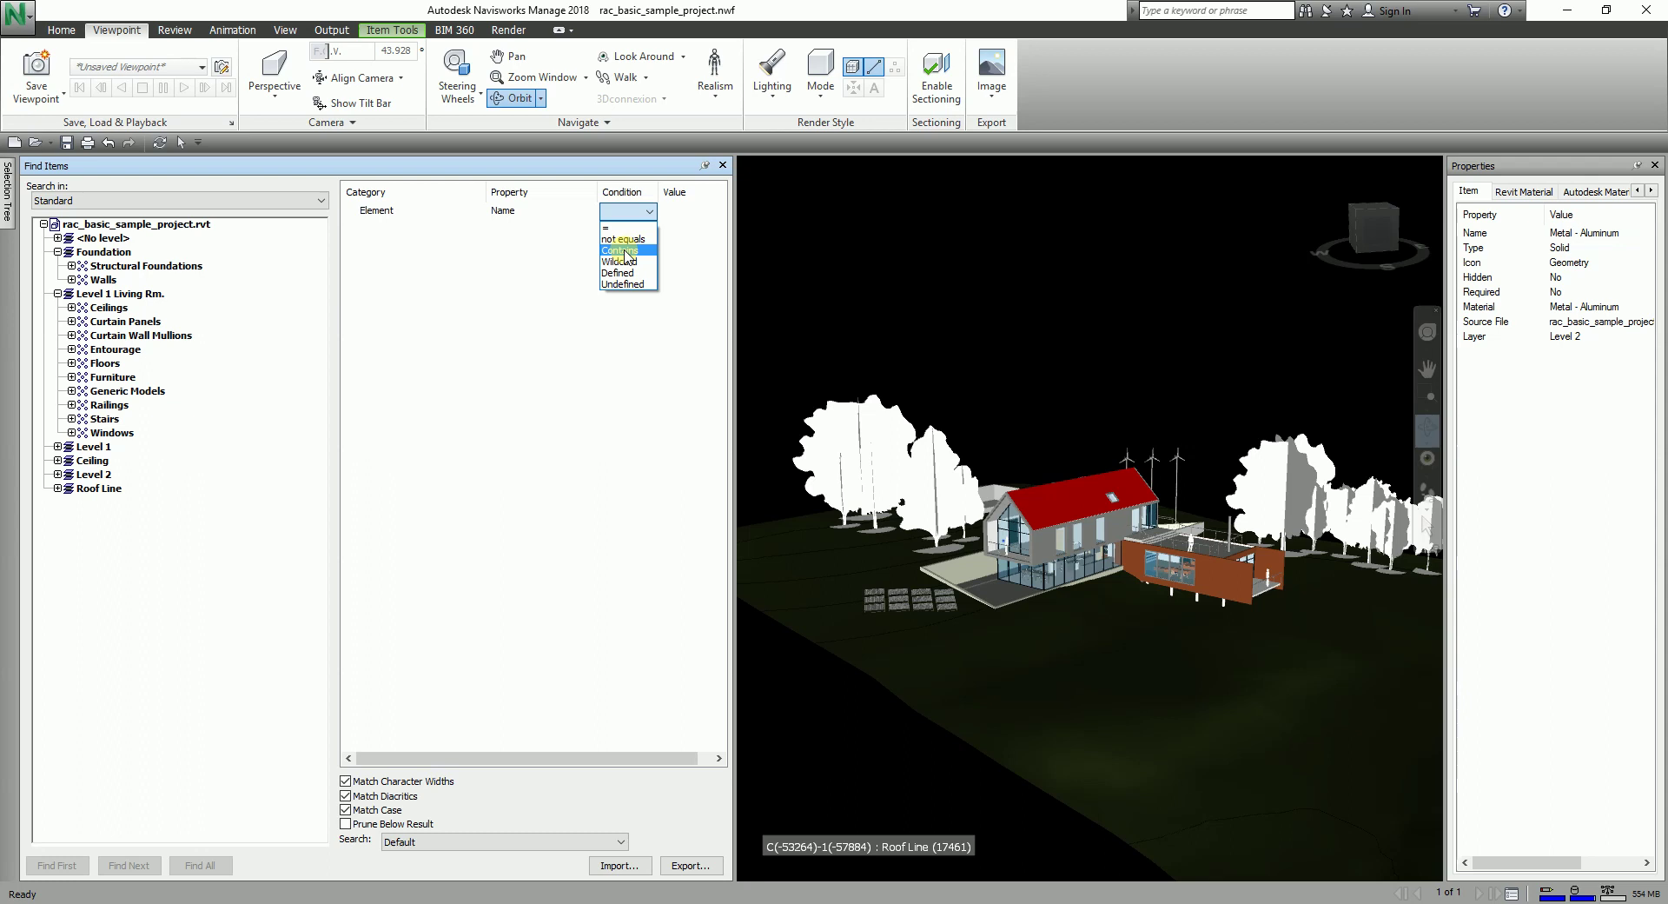
click(624, 252)
click(716, 213)
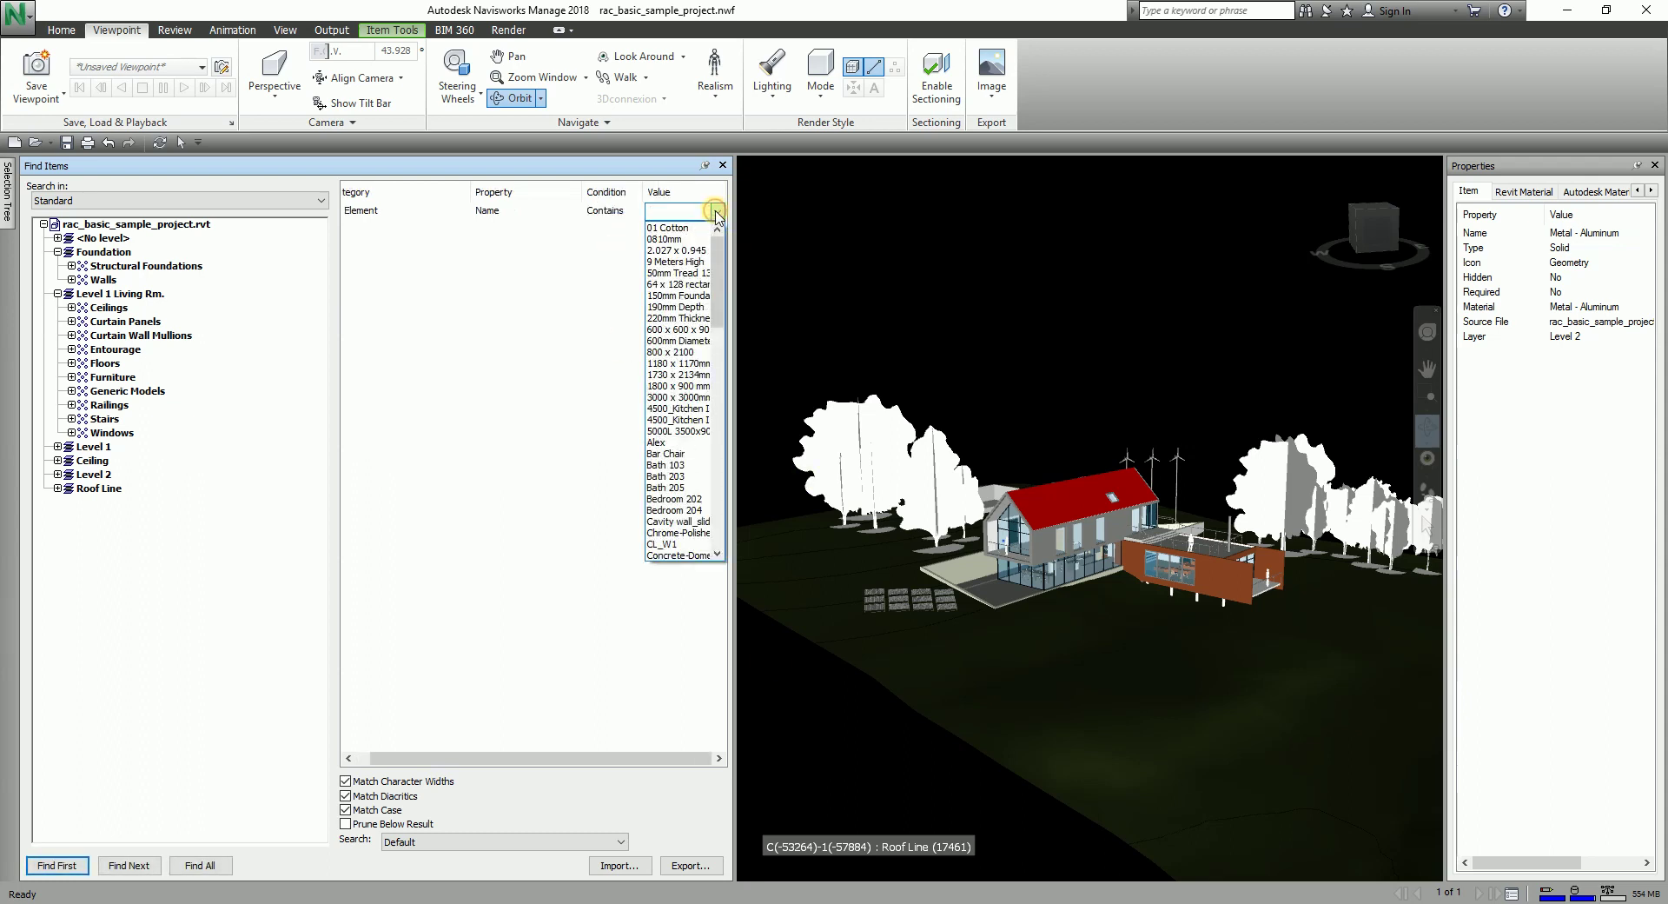
click(677, 364)
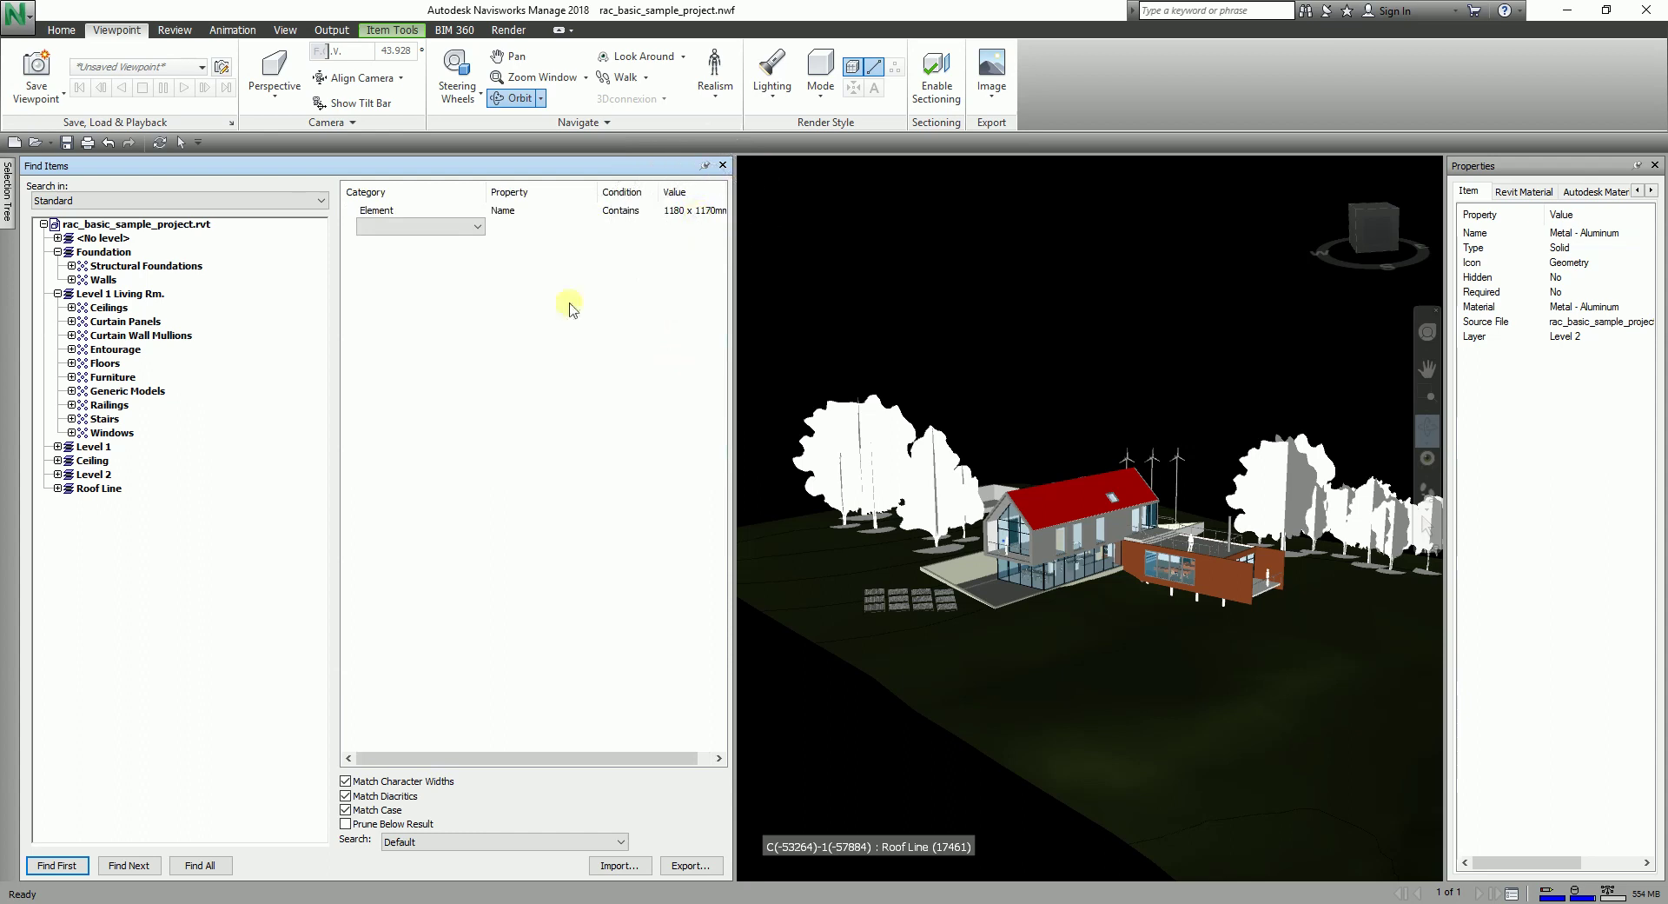
Find the first item matching the new condition, check its type in the properties and examine it on the roof.
click(57, 865)
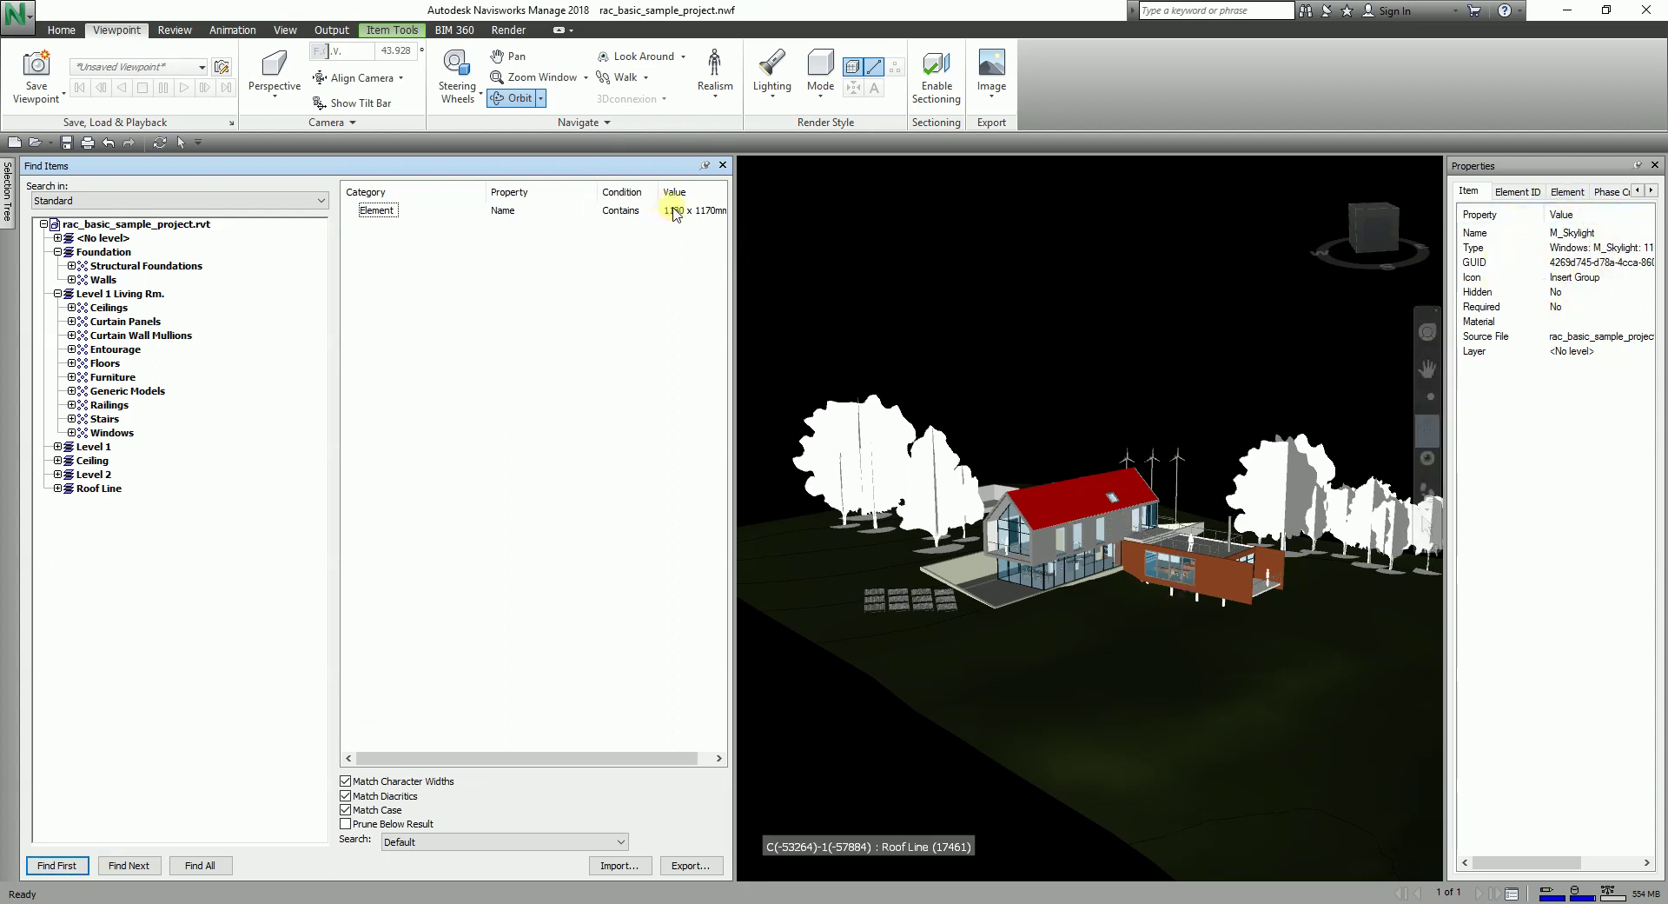
click(1397, 214)
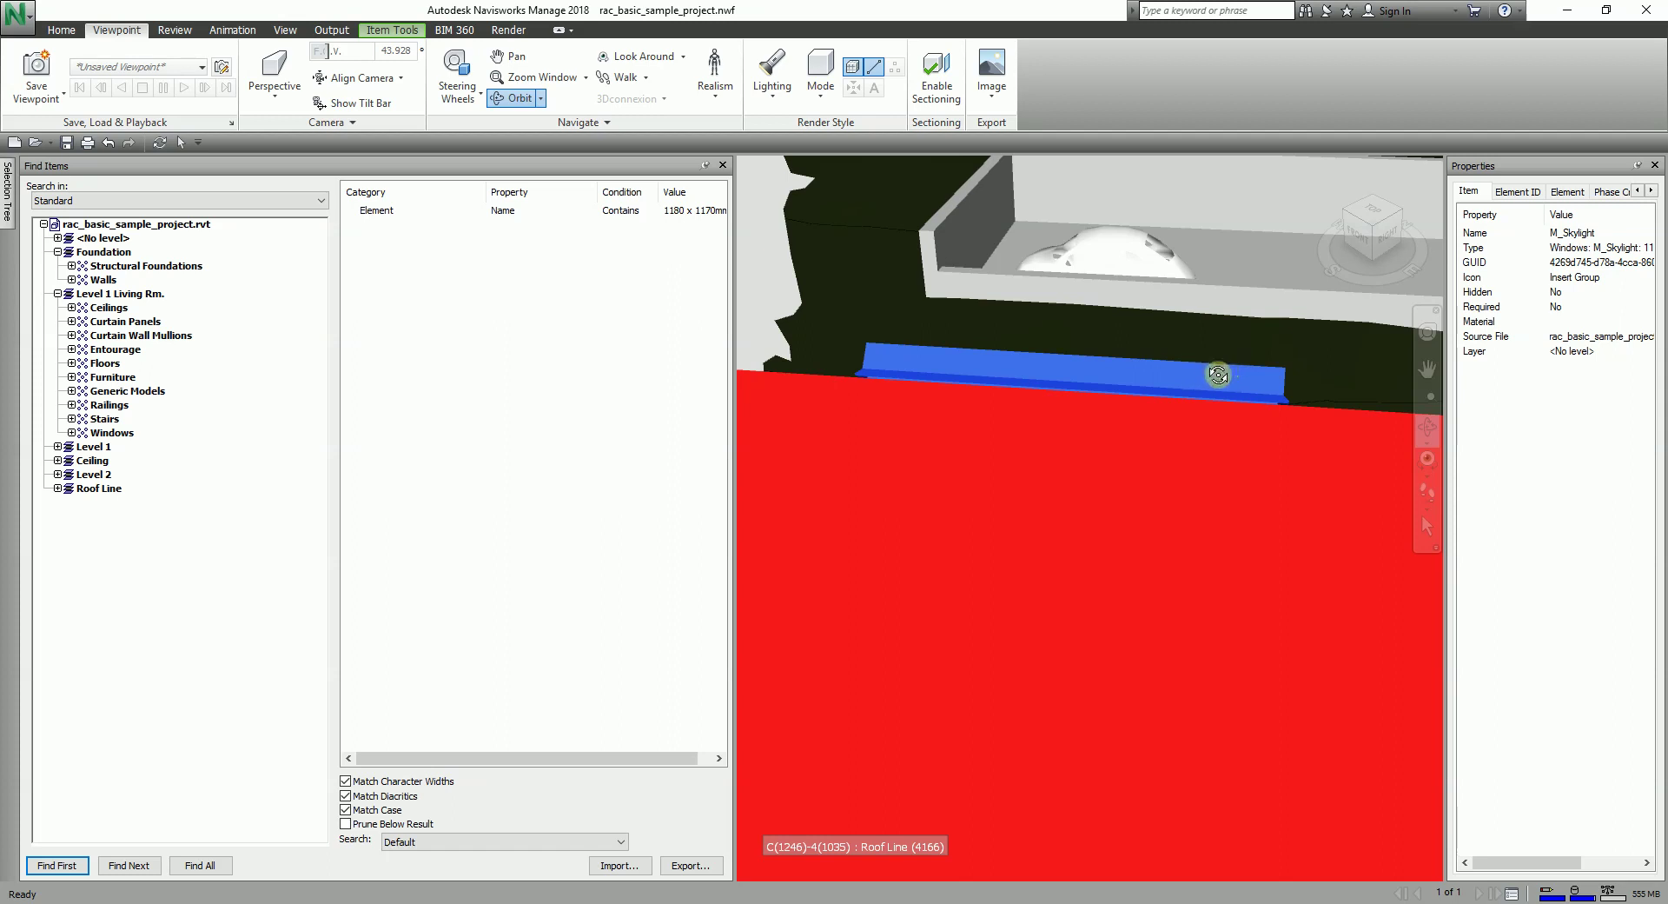
drag(1312, 451, 1107, 475)
scroll(1022, 476, down, 3)
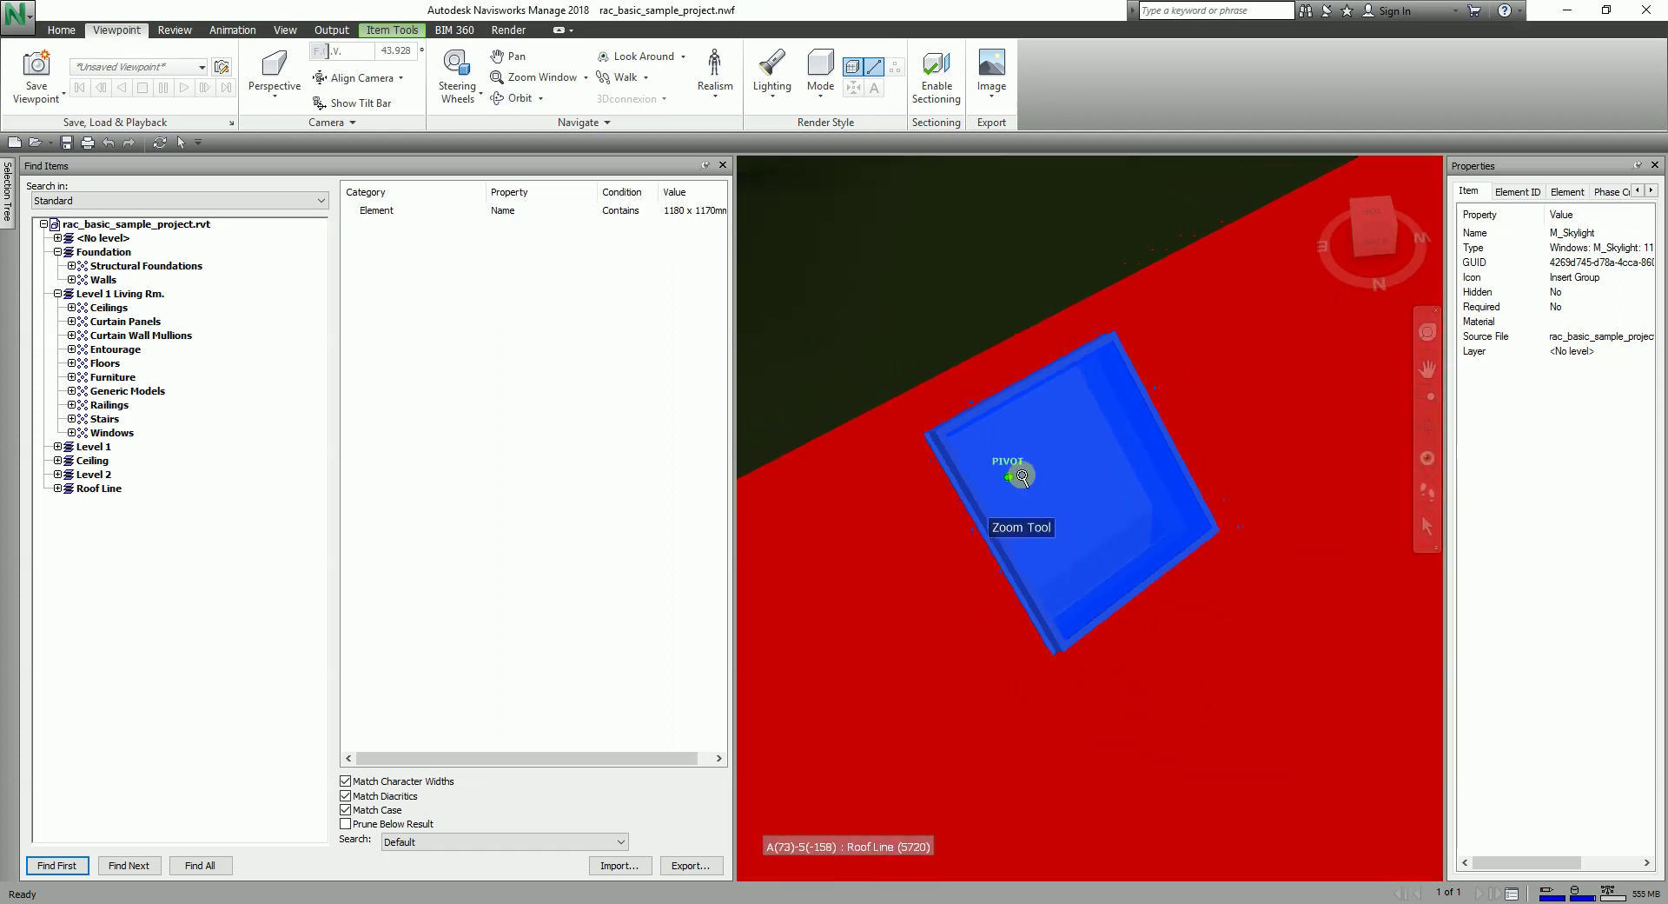
click(1427, 426)
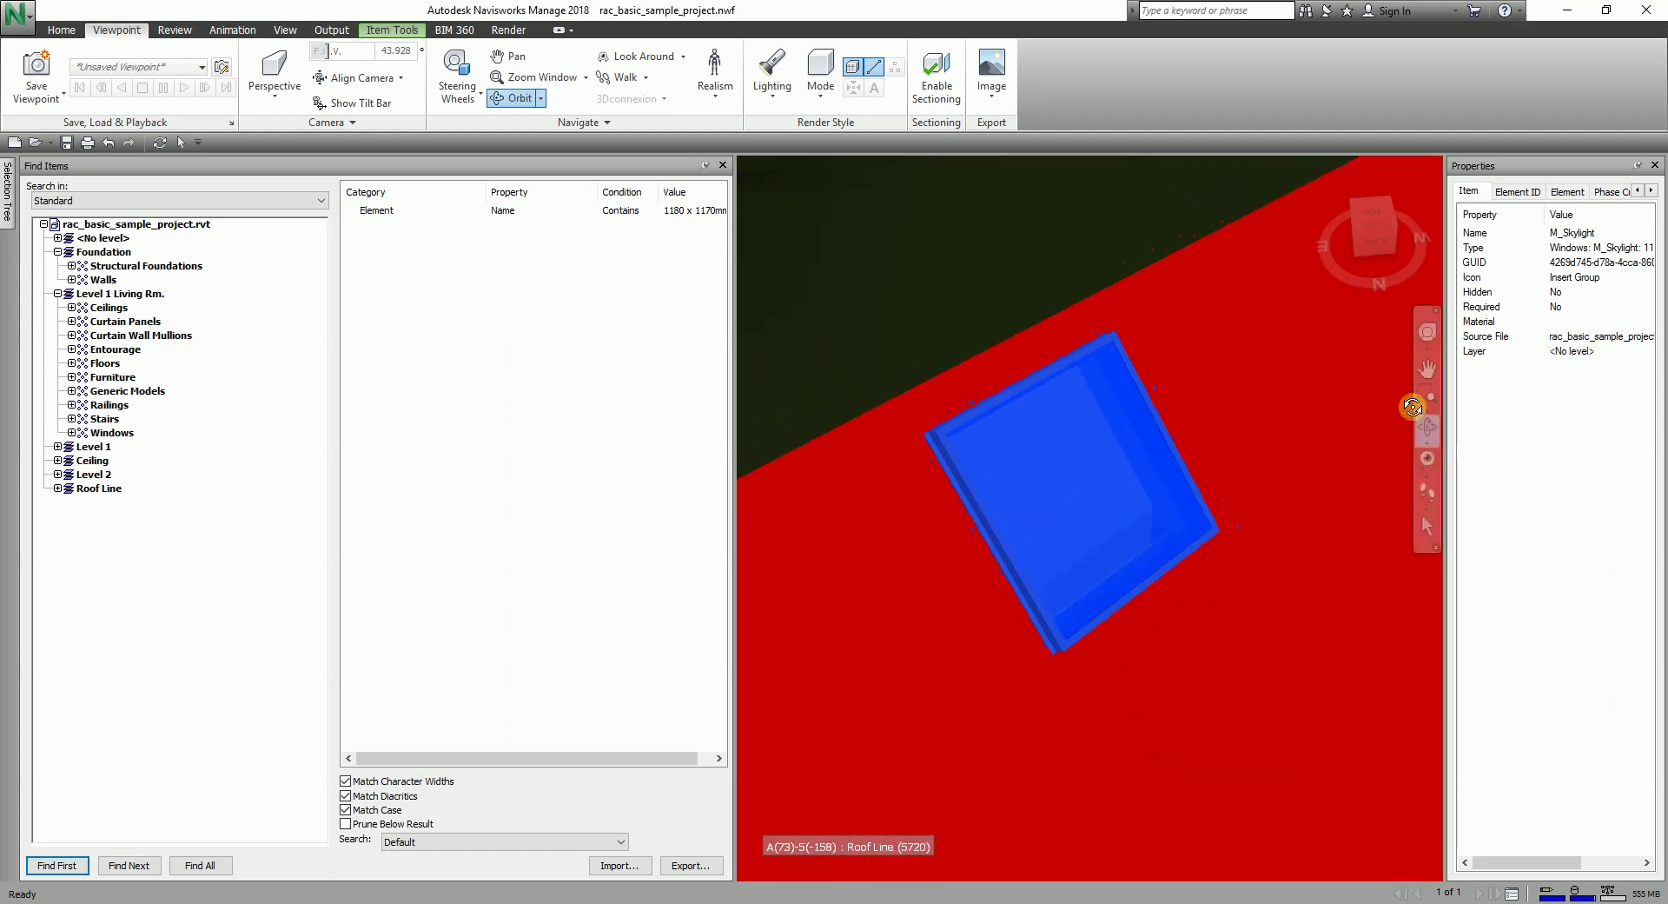
click(1571, 248)
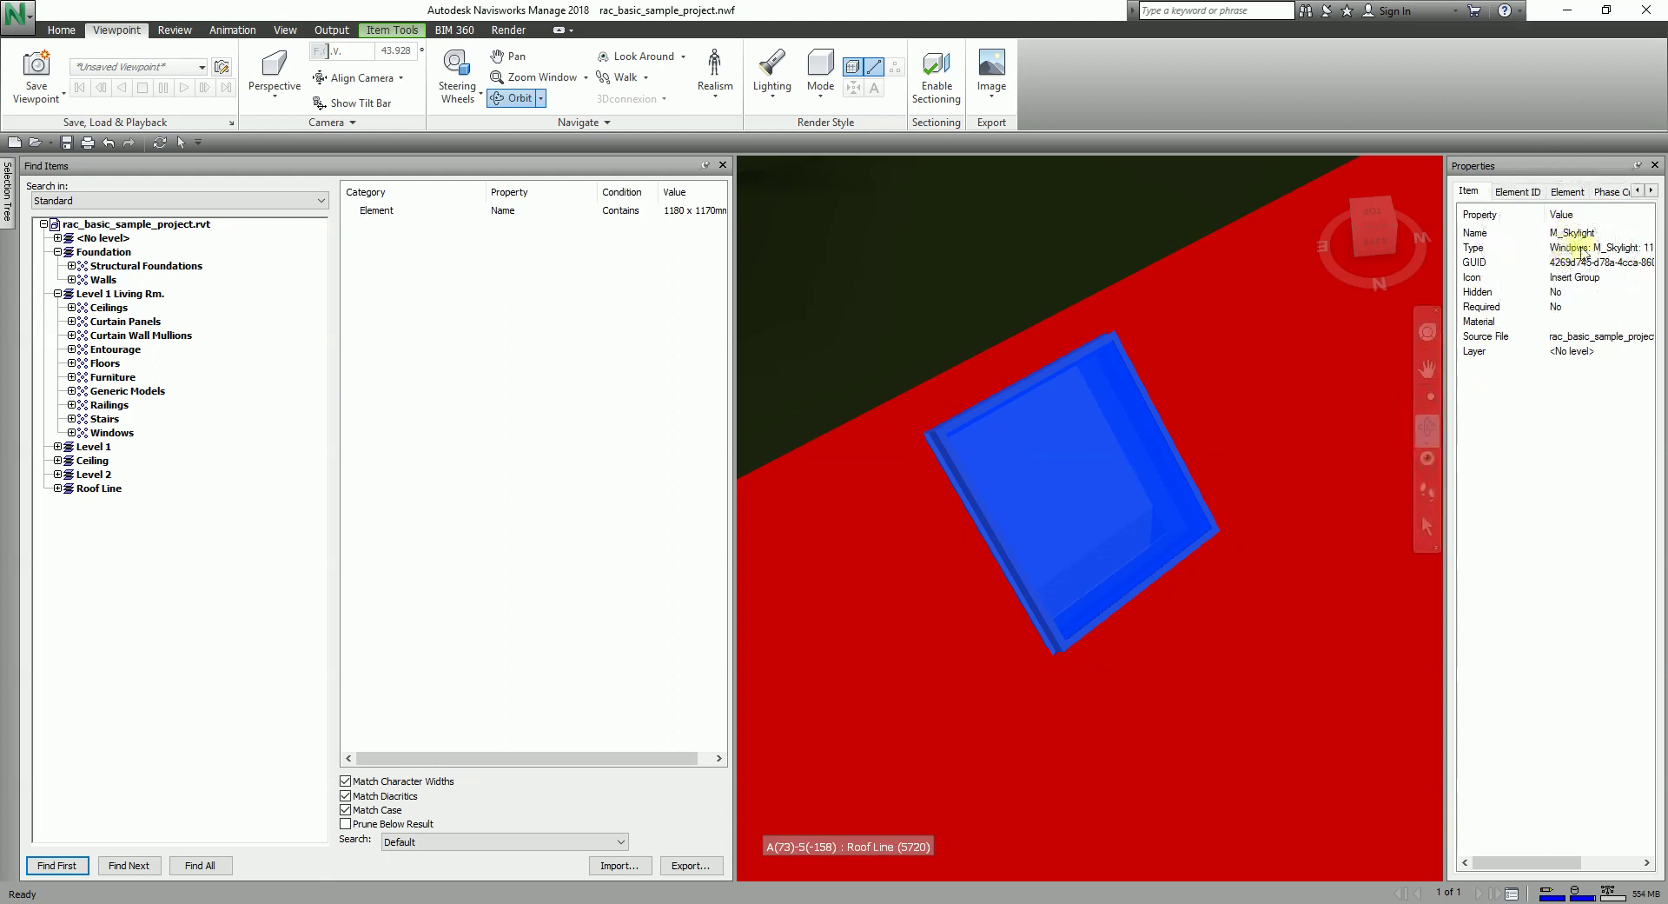
mouse_move(1026, 513)
mouse_down()
mouse_move(1103, 600)
mouse_move(1120, 575)
mouse_move(1115, 521)
mouse_move(1158, 518)
mouse_move(1199, 566)
mouse_up()
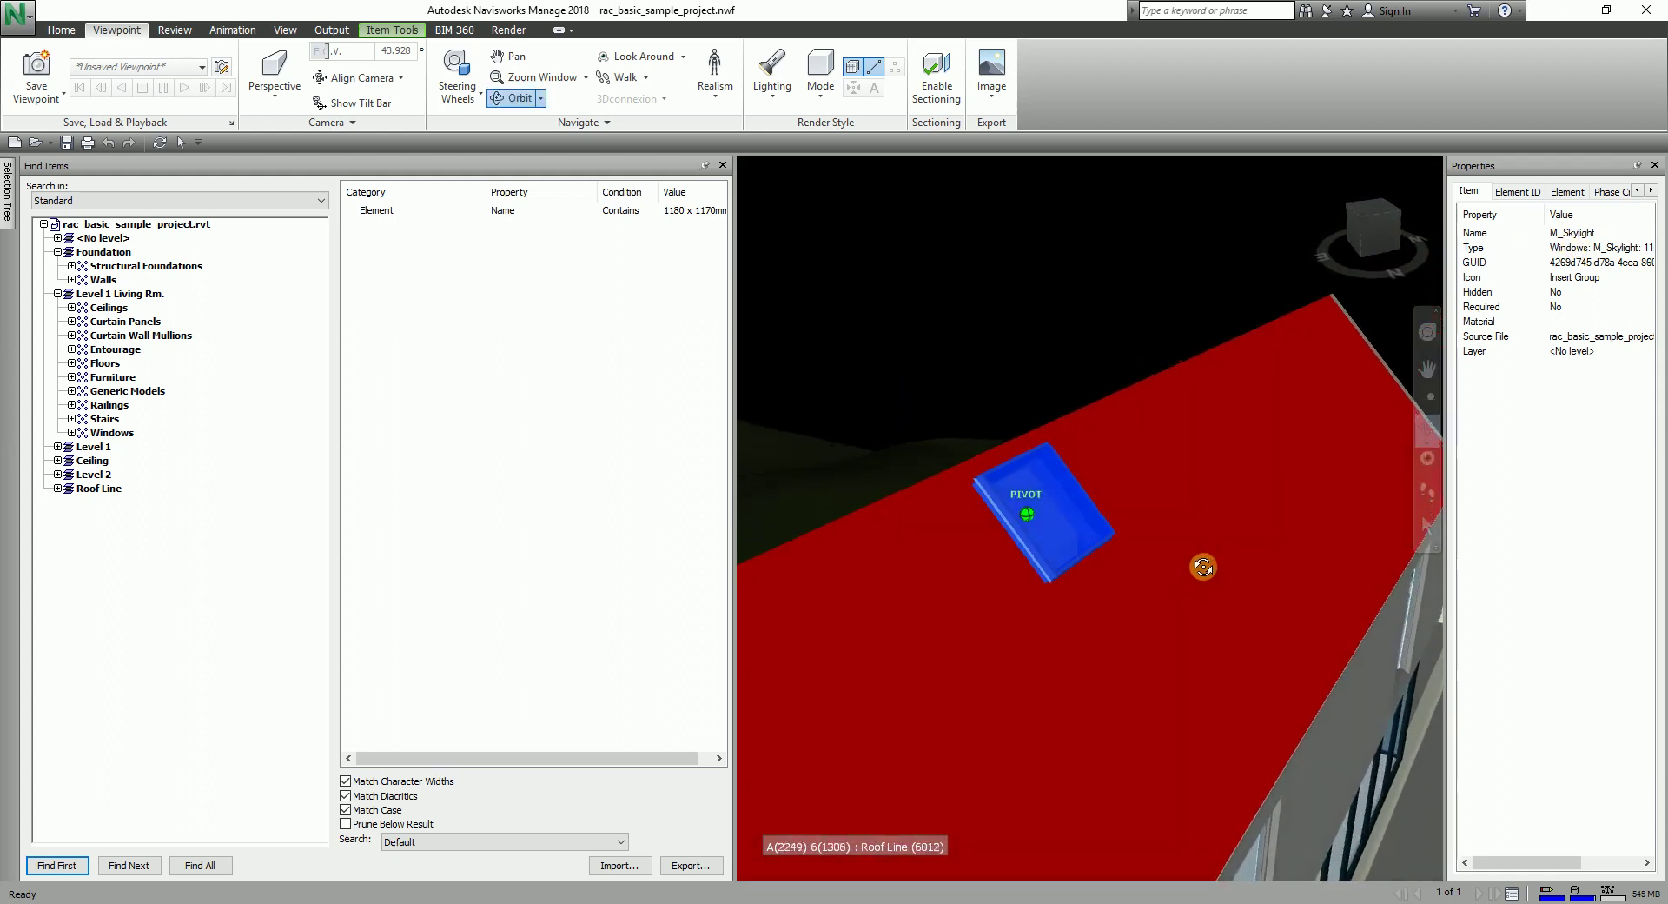